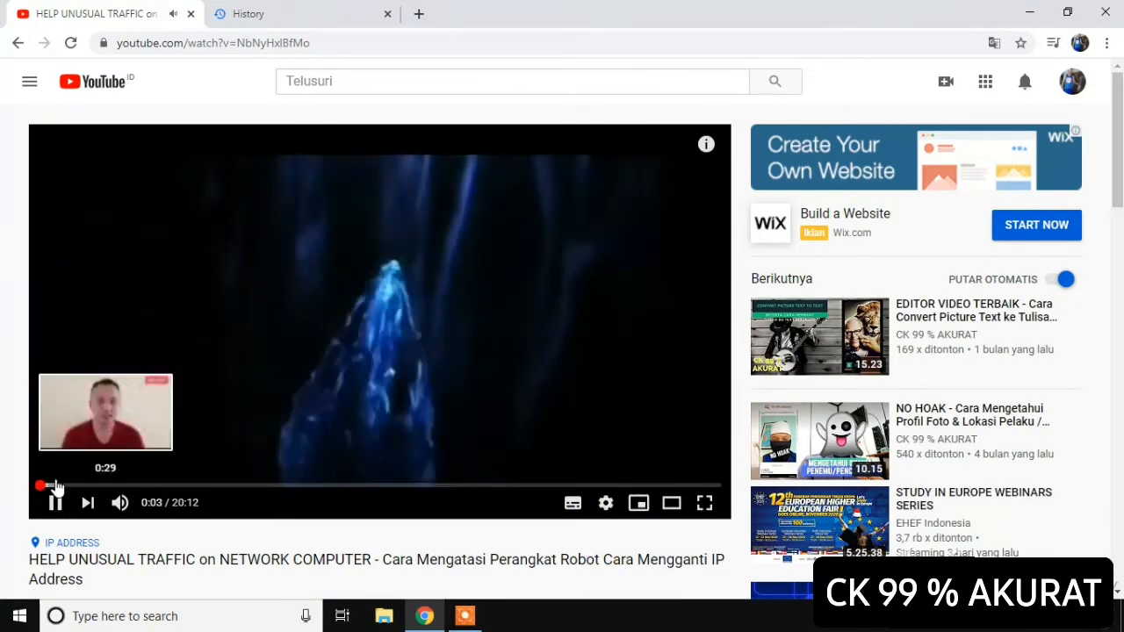
Skip the playing video ahead to about 0:29 and turn on its subtitles
click(55, 485)
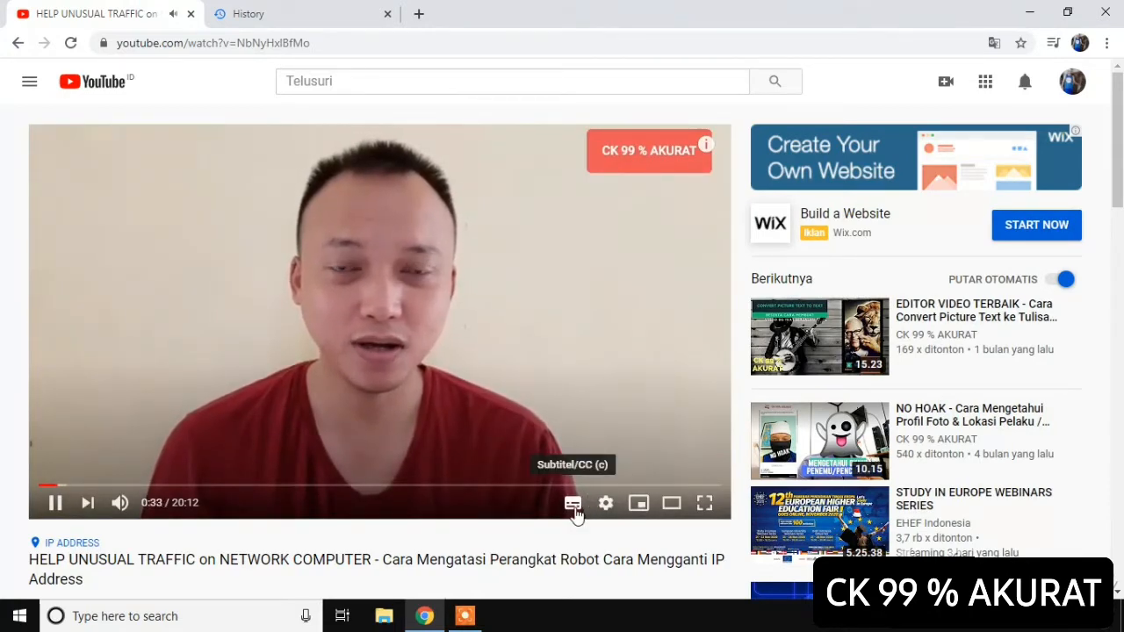
click(573, 507)
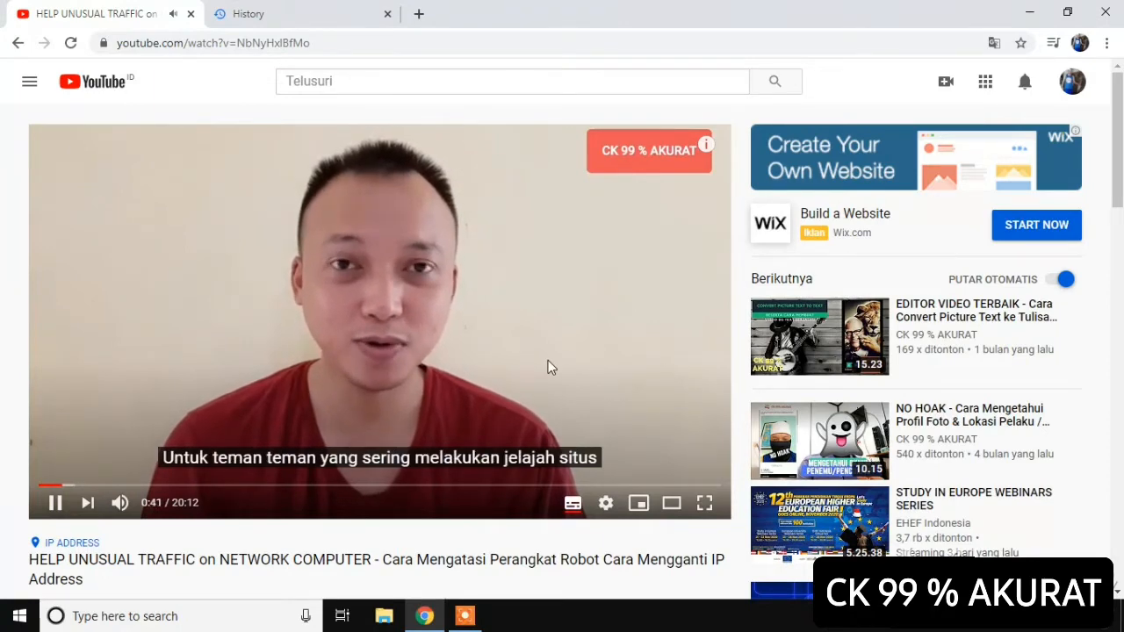
scroll(548, 360, down, 1)
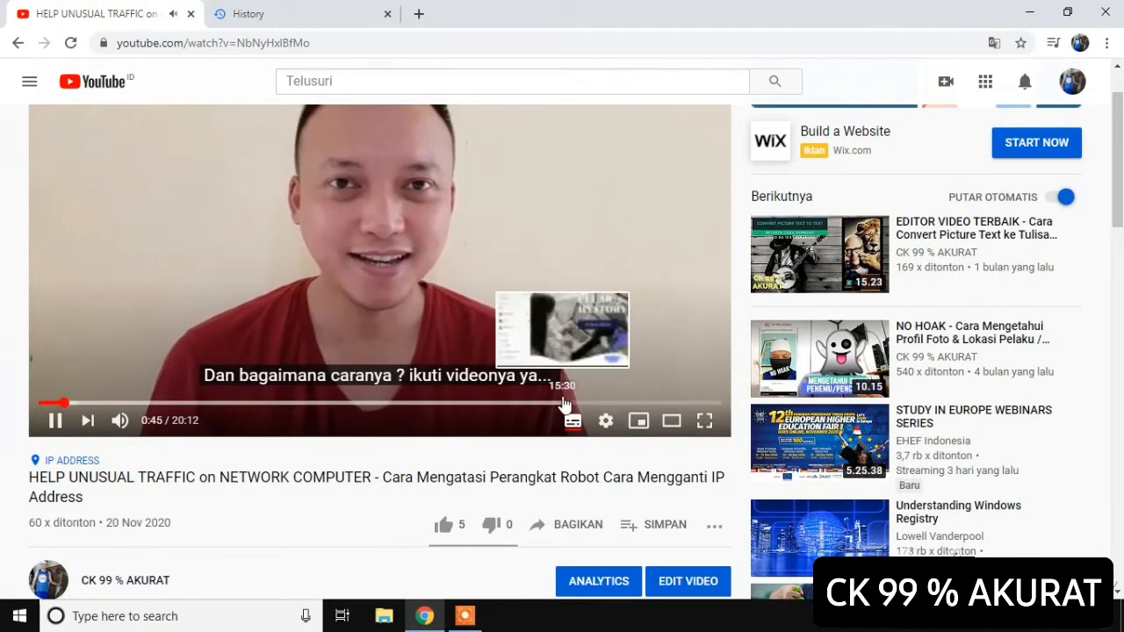
scroll(566, 409, up, 1)
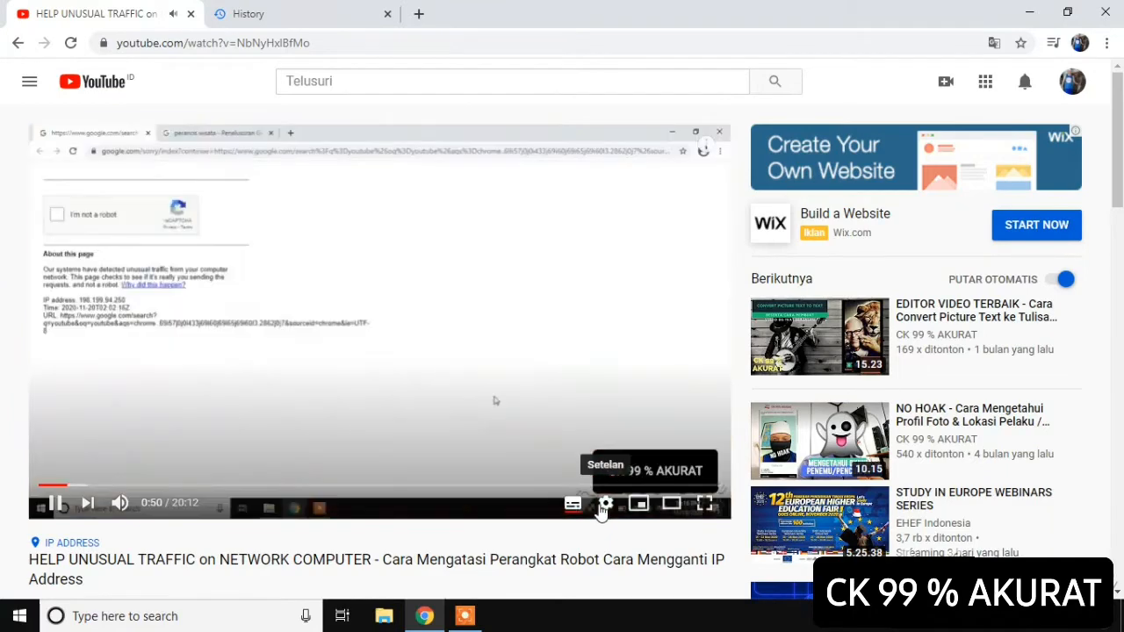
Look through the video's available subtitle languages and switch the subtitles to Arabic (Arab)
click(605, 504)
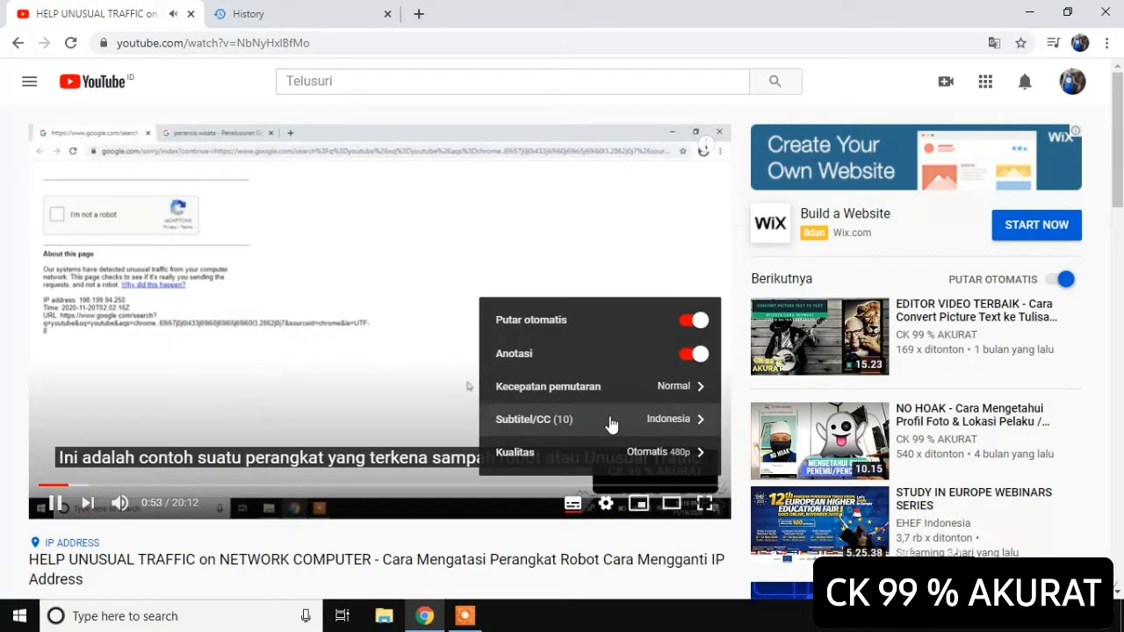
click(694, 420)
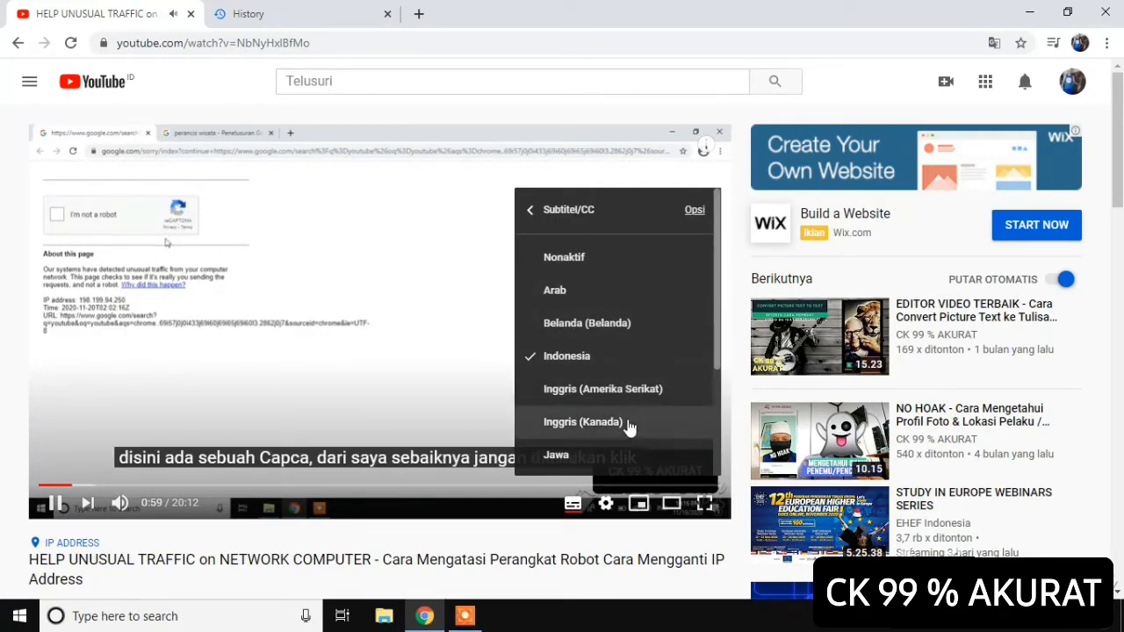
scroll(628, 425, down, 3)
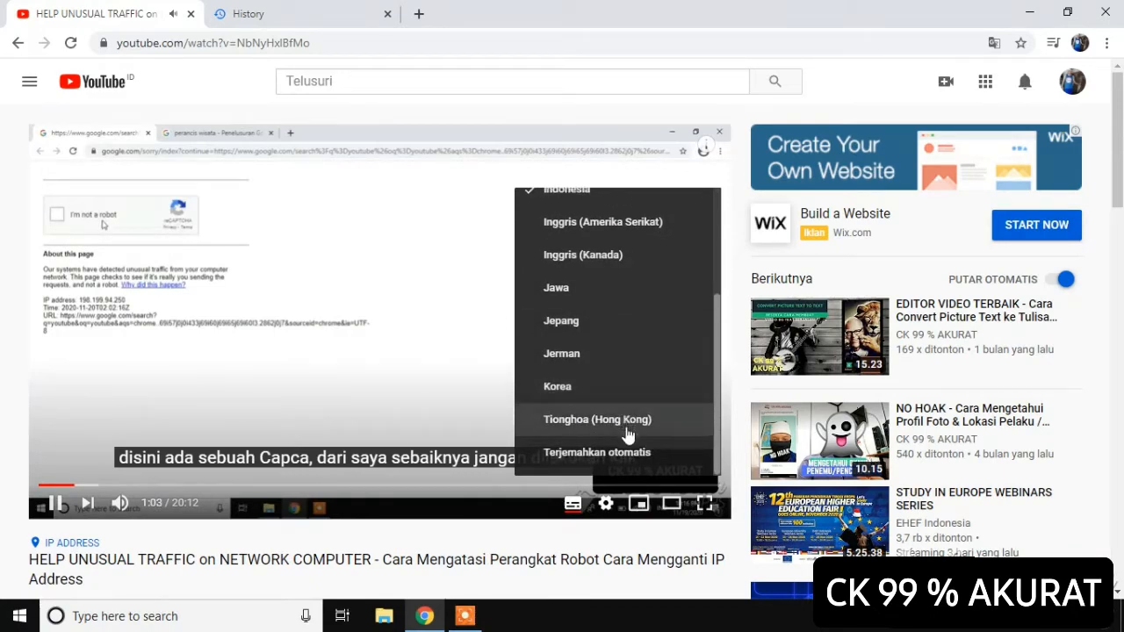
scroll(637, 381, up, 3)
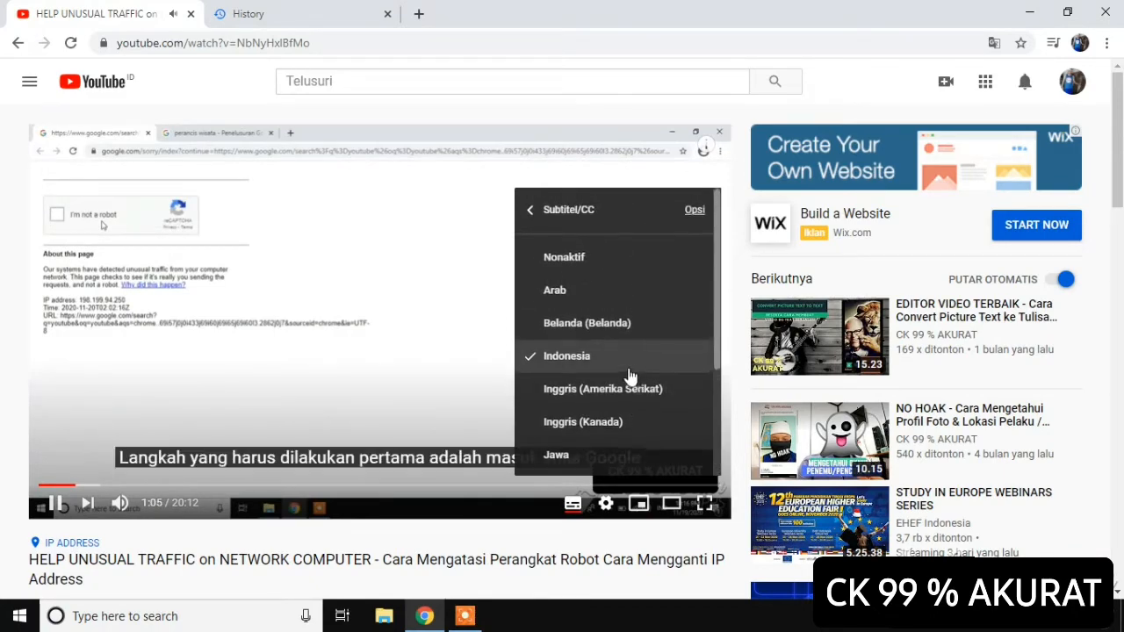
click(565, 295)
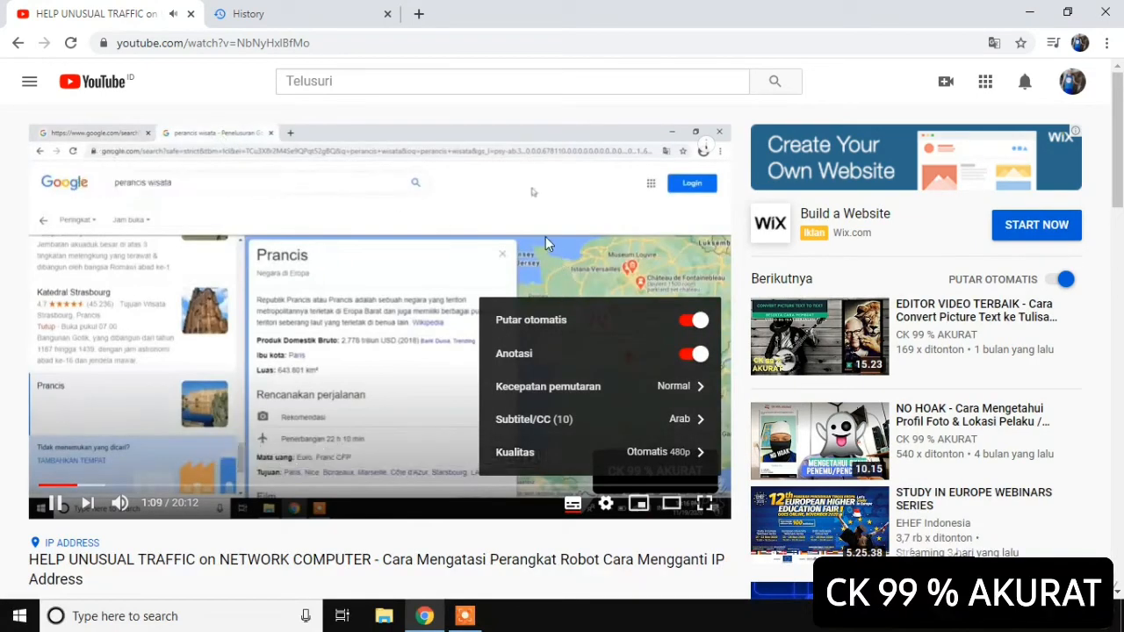
click(546, 237)
click(546, 237)
click(545, 236)
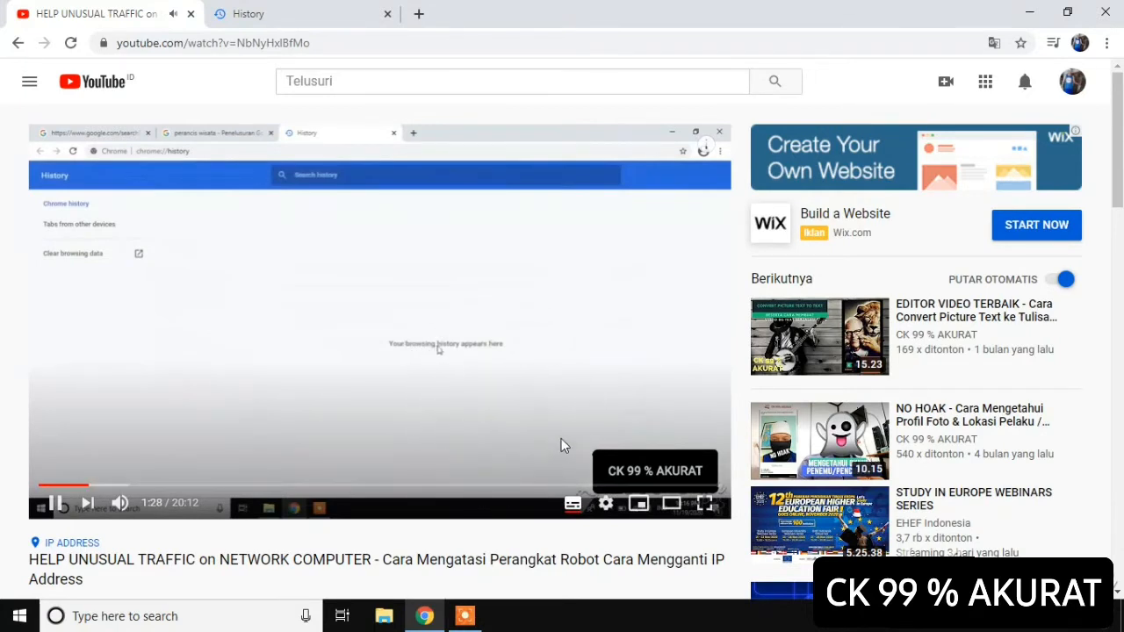
Switch the video's subtitles to English (United States) and turn off autoplay of the next video
click(606, 505)
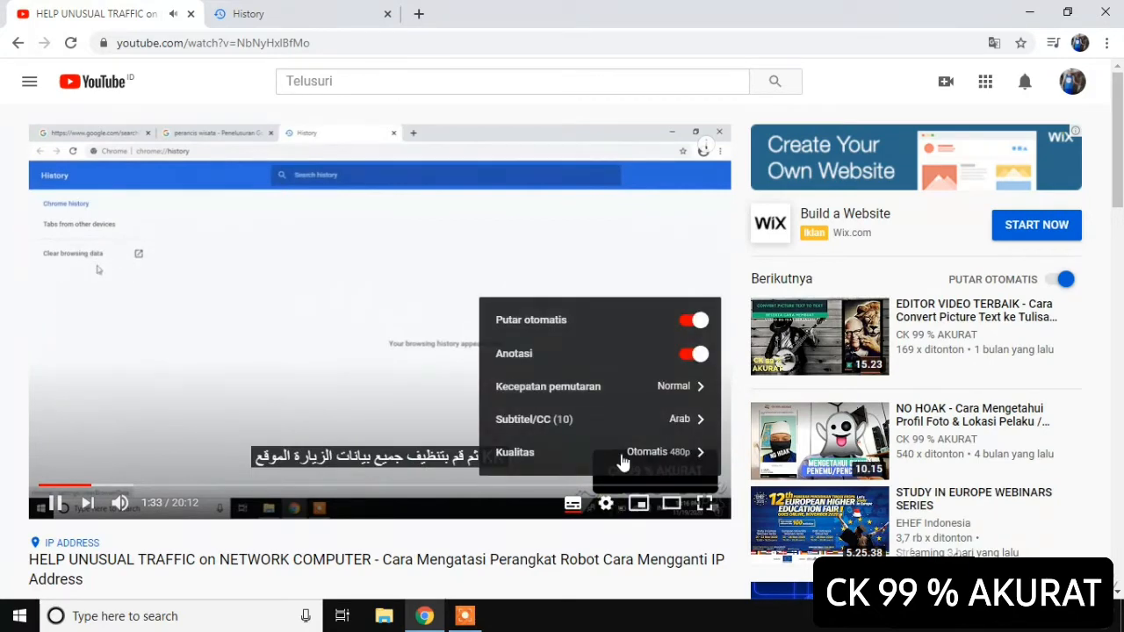
click(683, 420)
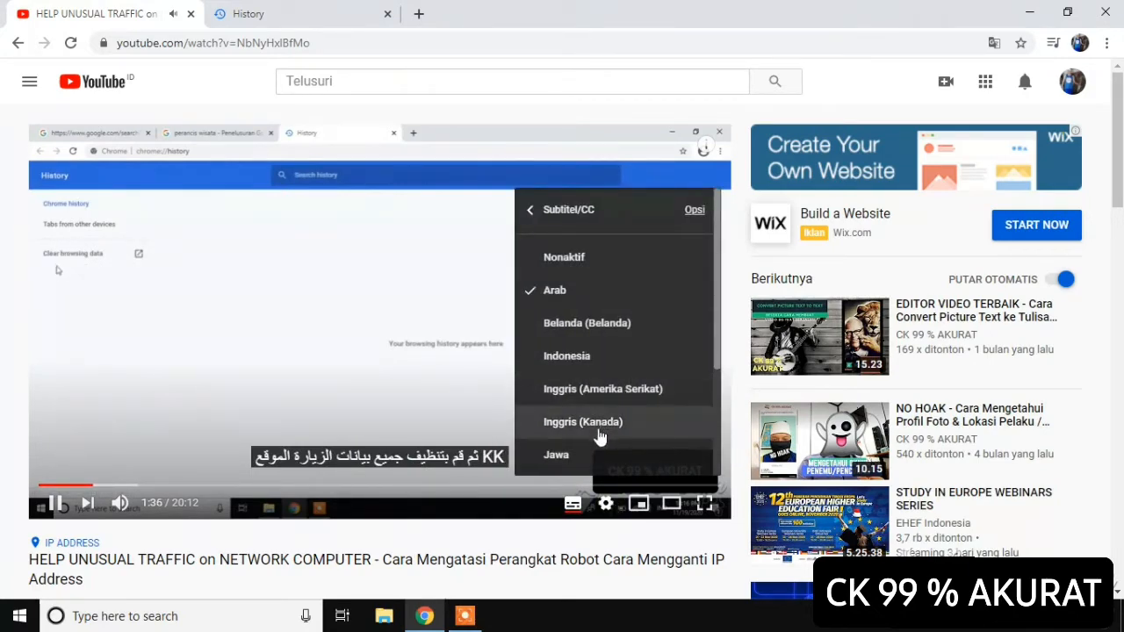
click(616, 392)
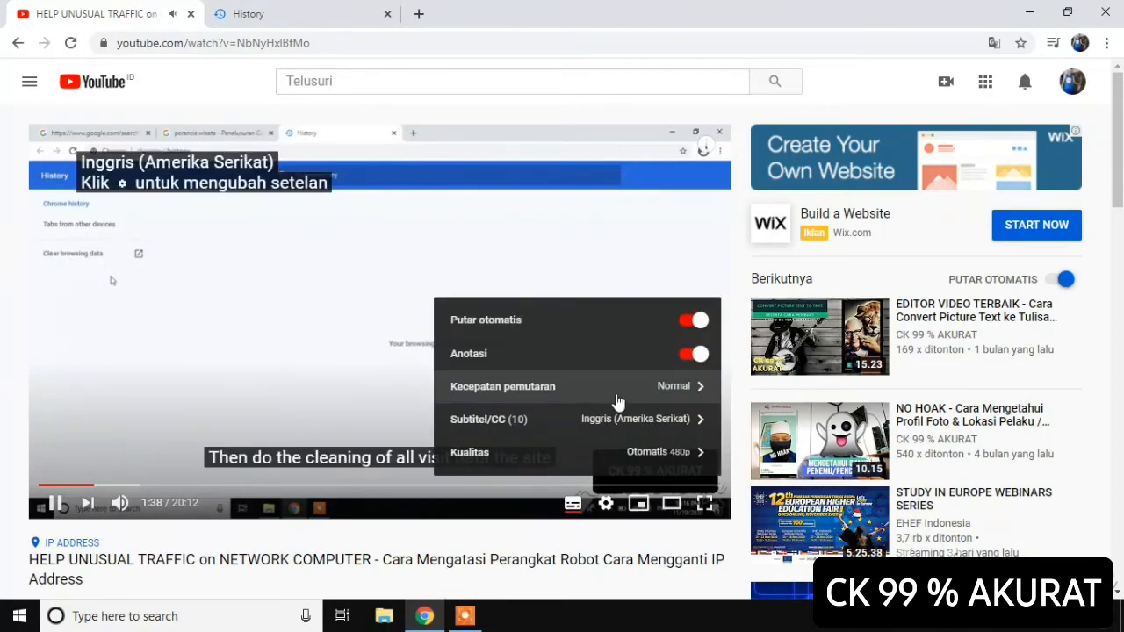
click(313, 350)
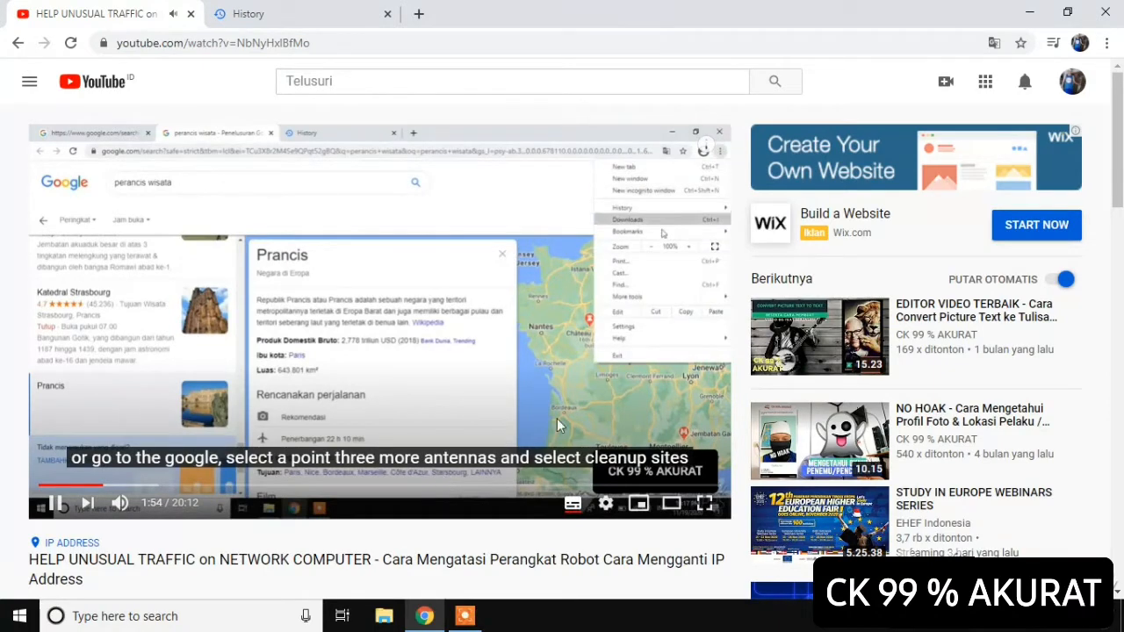
click(1063, 281)
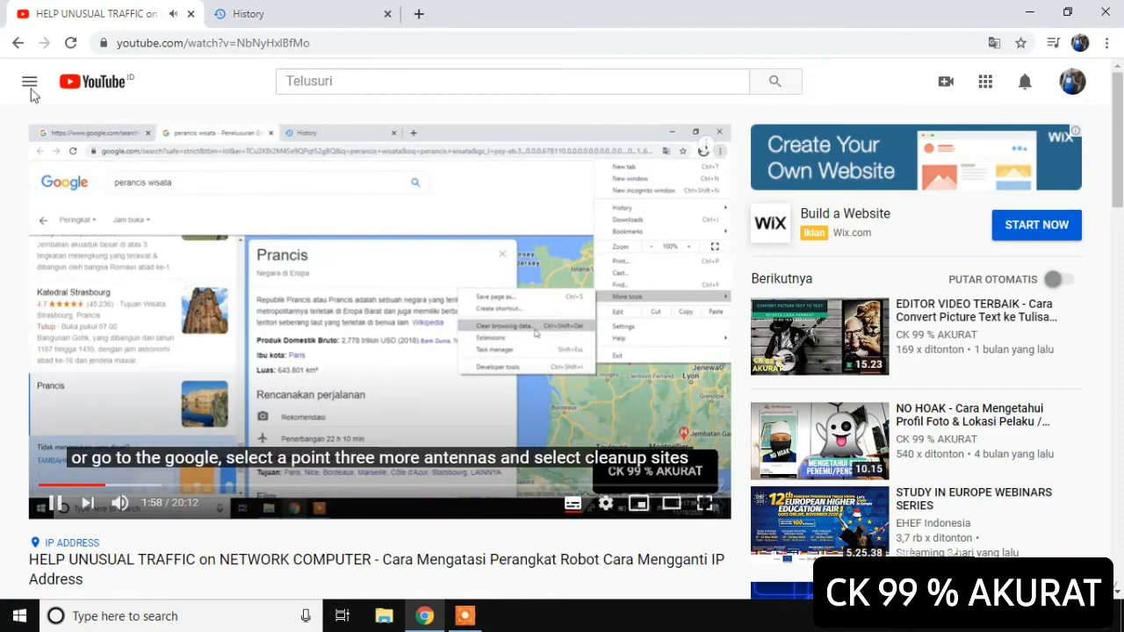
Return to the CK 99 % AKURAT channel page and open its video management in YouTube Studio
click(18, 42)
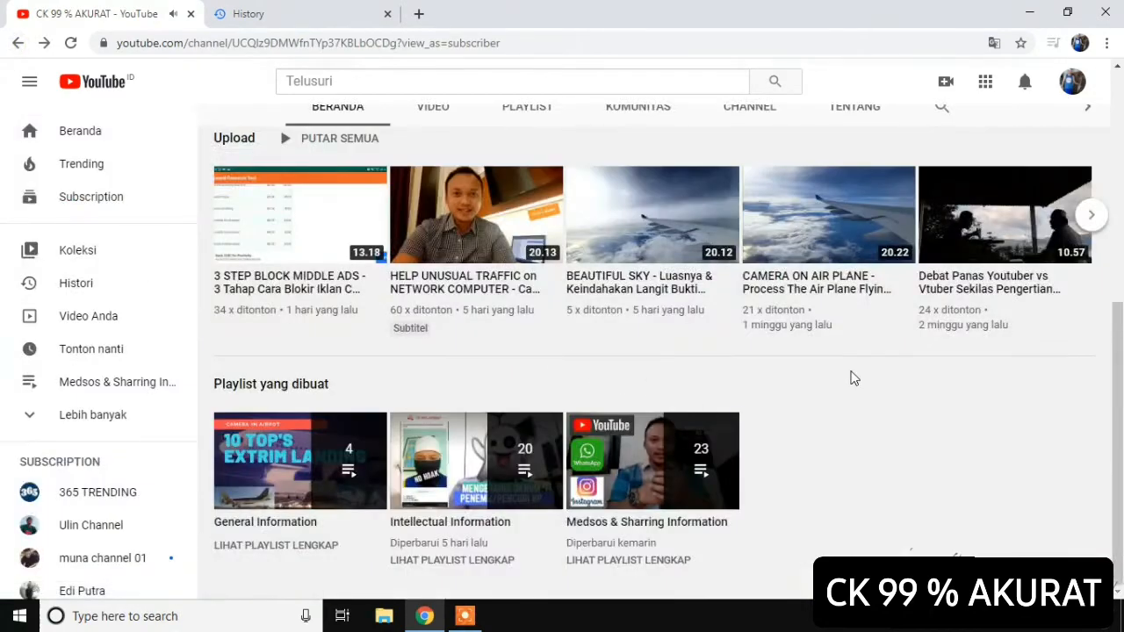
scroll(853, 376, up, 5)
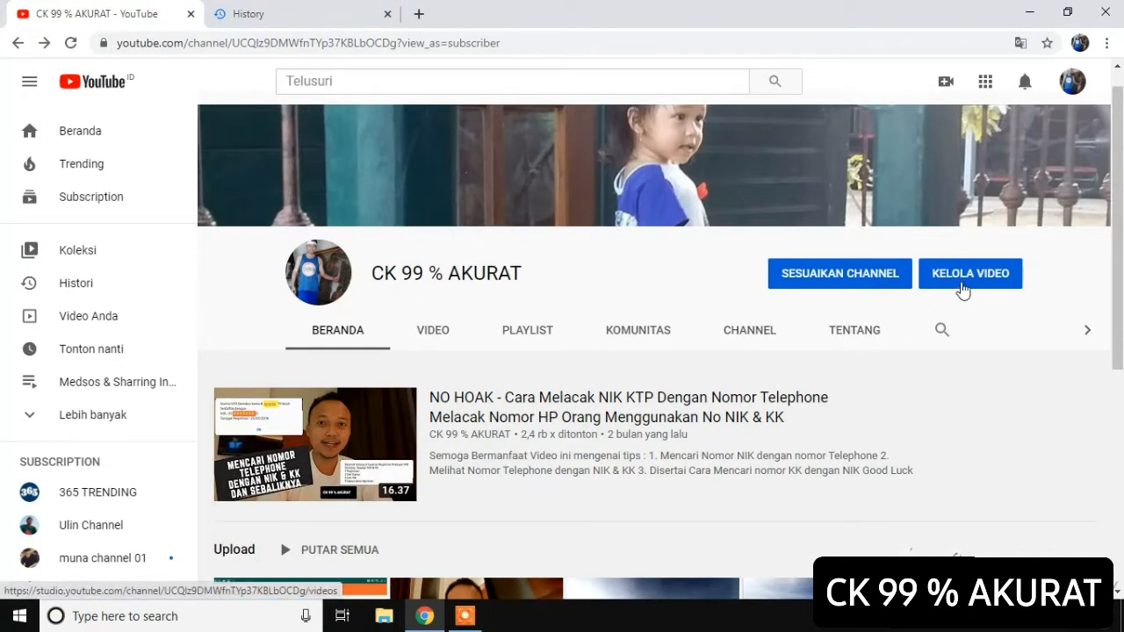
click(963, 290)
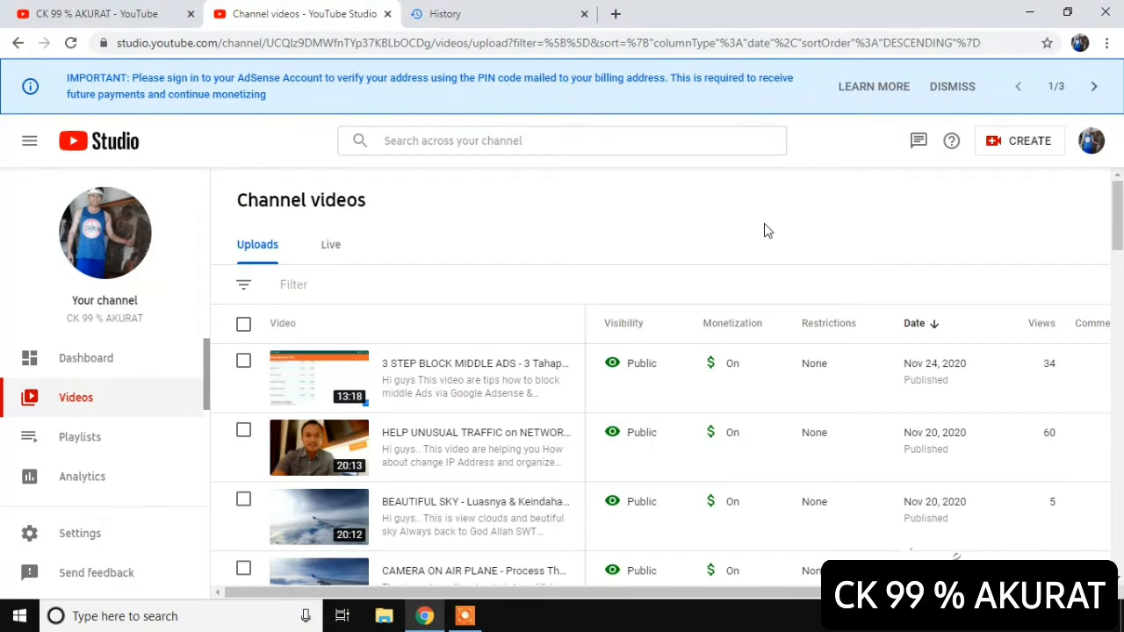
Open the channel's subtitles overview in YouTube Studio
scroll(100, 387, down, 1)
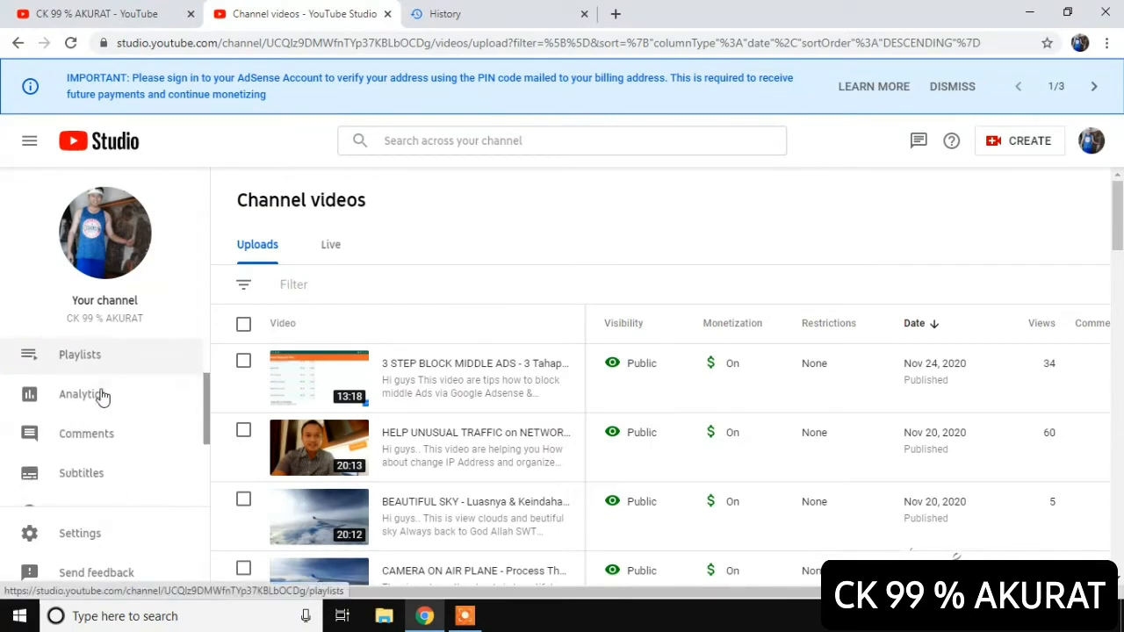
scroll(100, 399, up, 1)
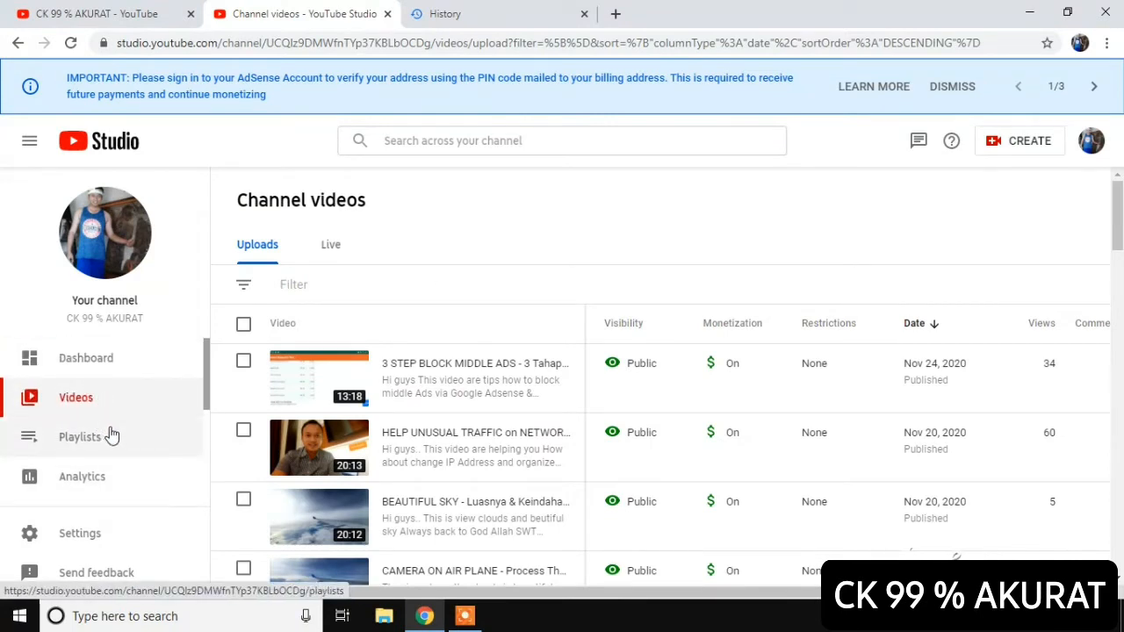
scroll(110, 490, down, 1)
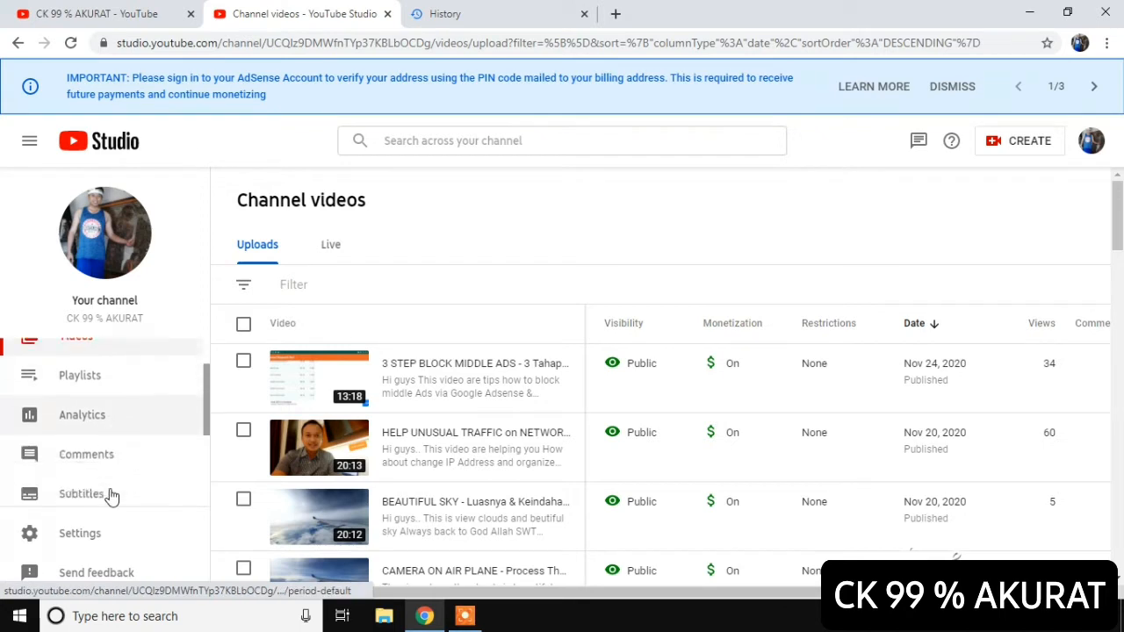
scroll(129, 474, down, 1)
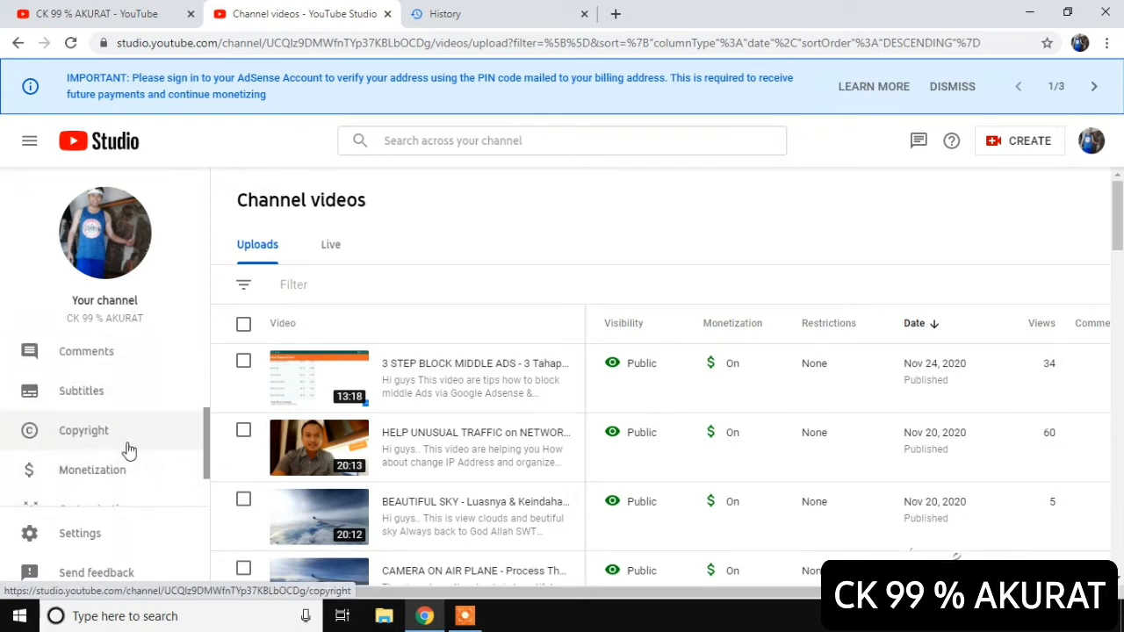
click(110, 400)
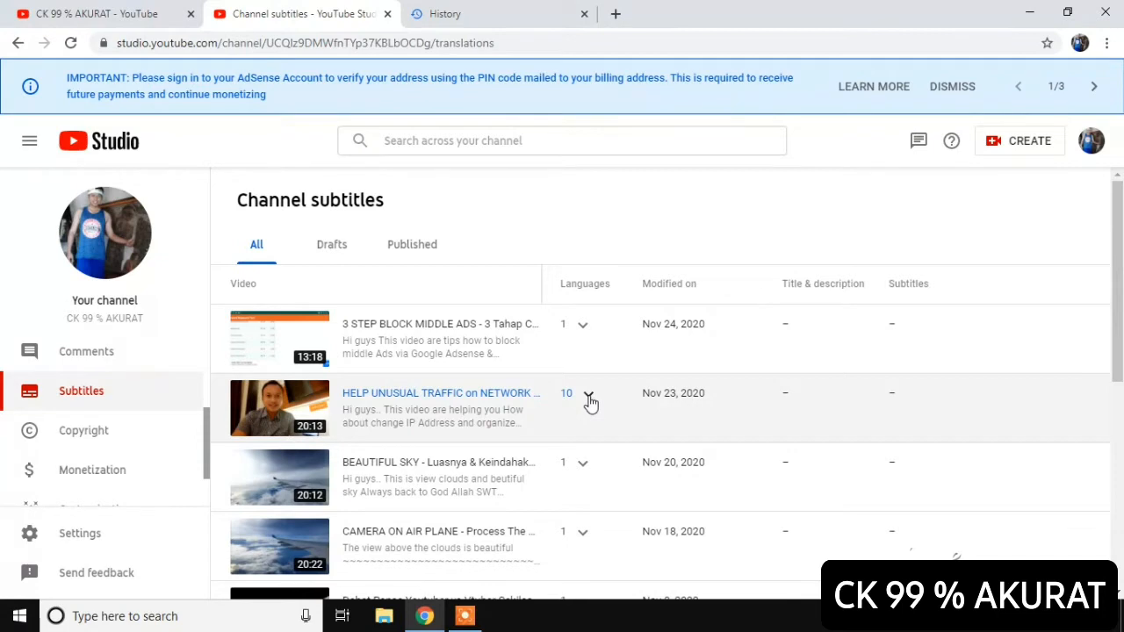
Start adding manually typed Indonesian subtitles to the "3 STEP BLOCK MIDDLE ADS" video
scroll(584, 408, down, 4)
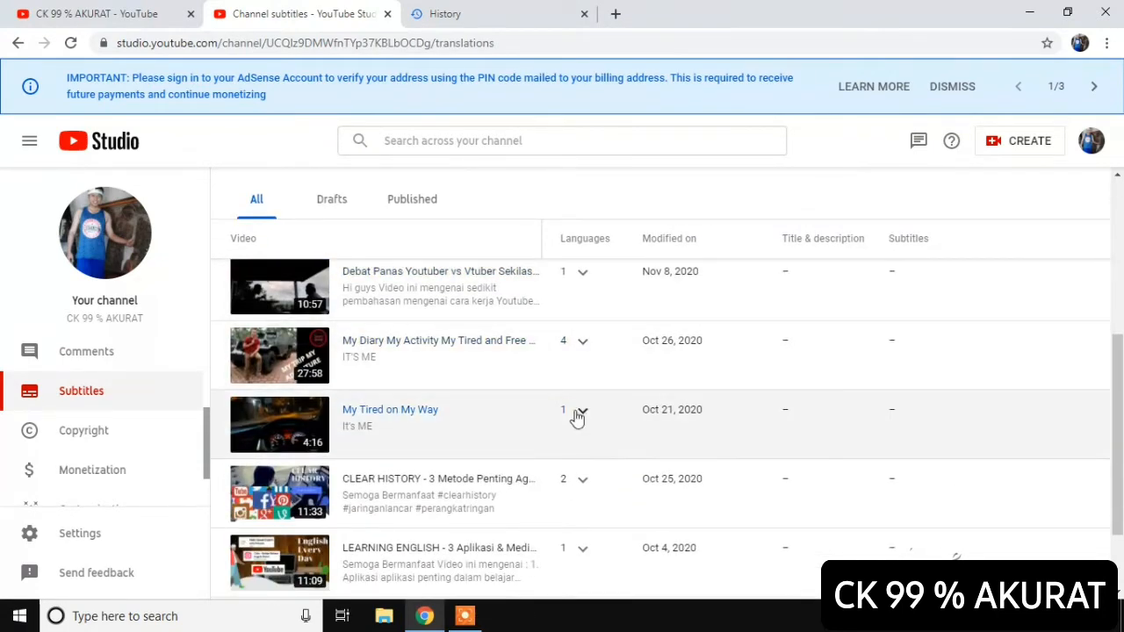
scroll(576, 418, up, 4)
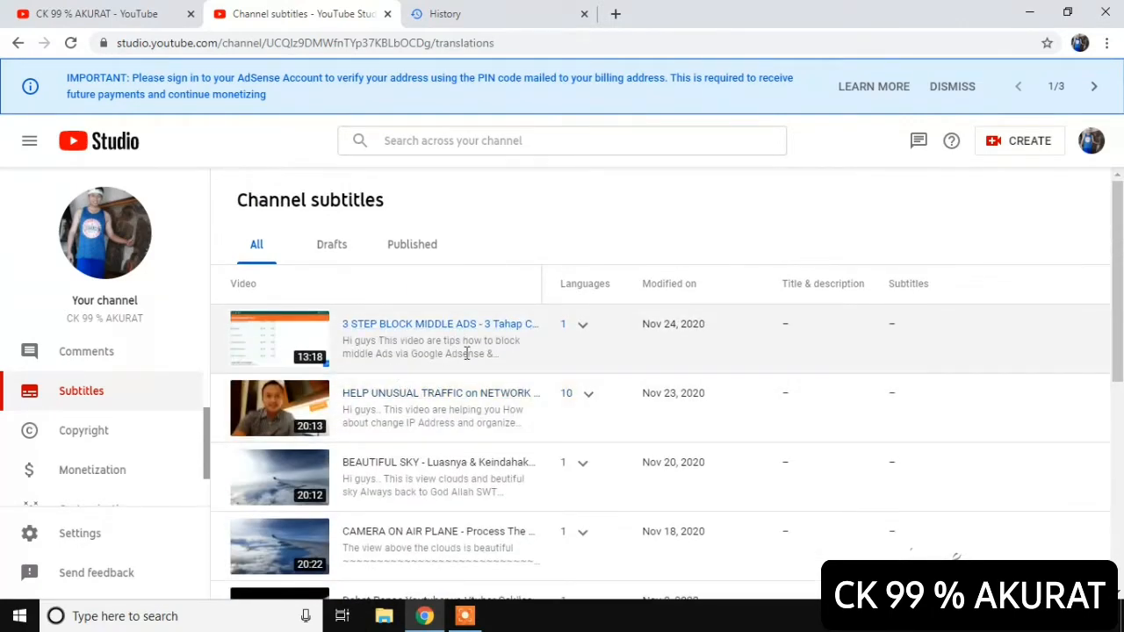
click(582, 326)
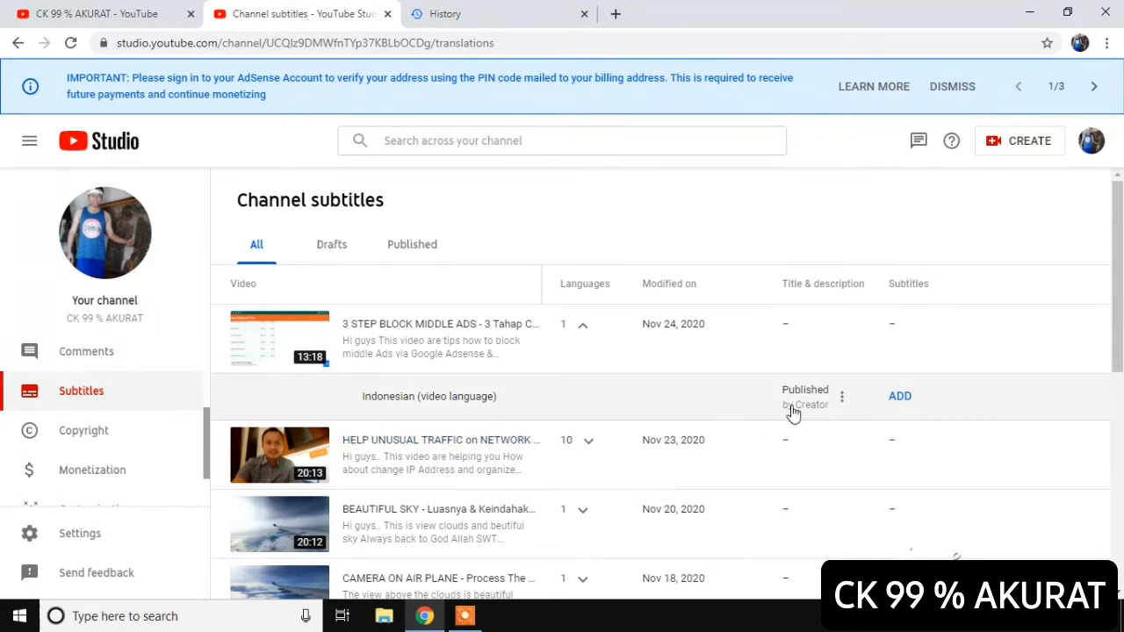
click(900, 399)
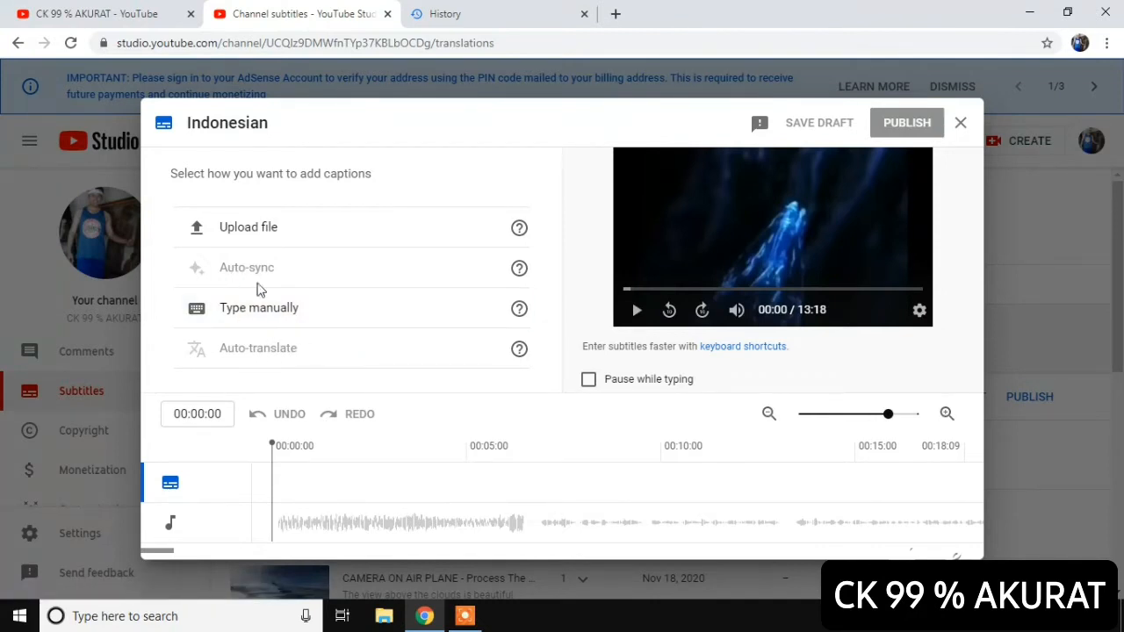
click(293, 321)
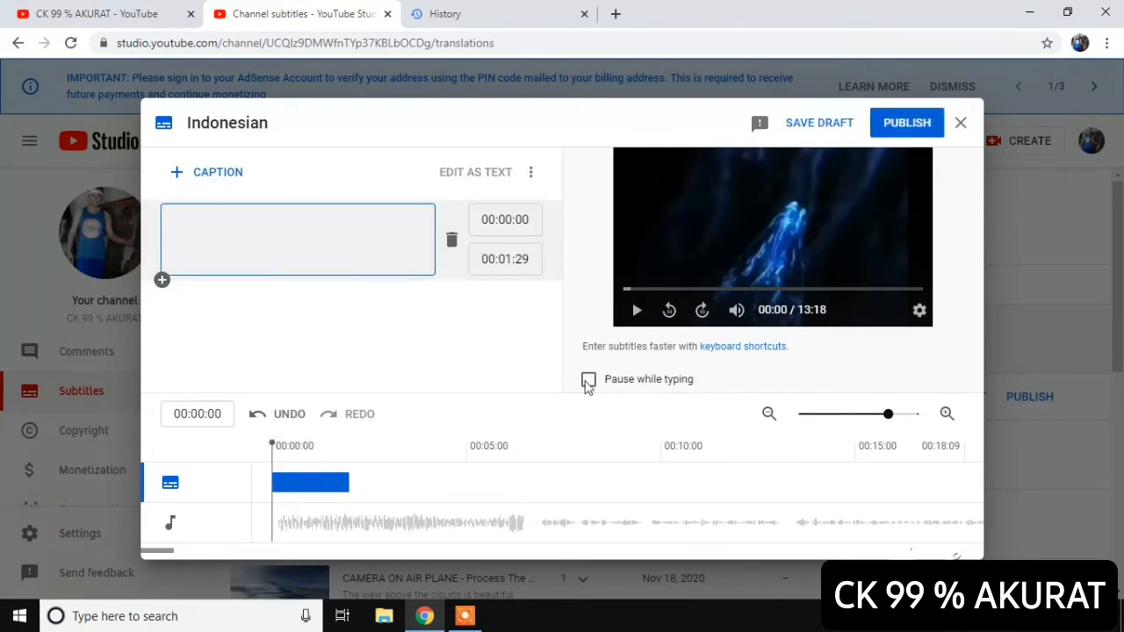
Play the preview to hear where speech occurs, pause it, and set the playhead to 00:06:26
click(635, 309)
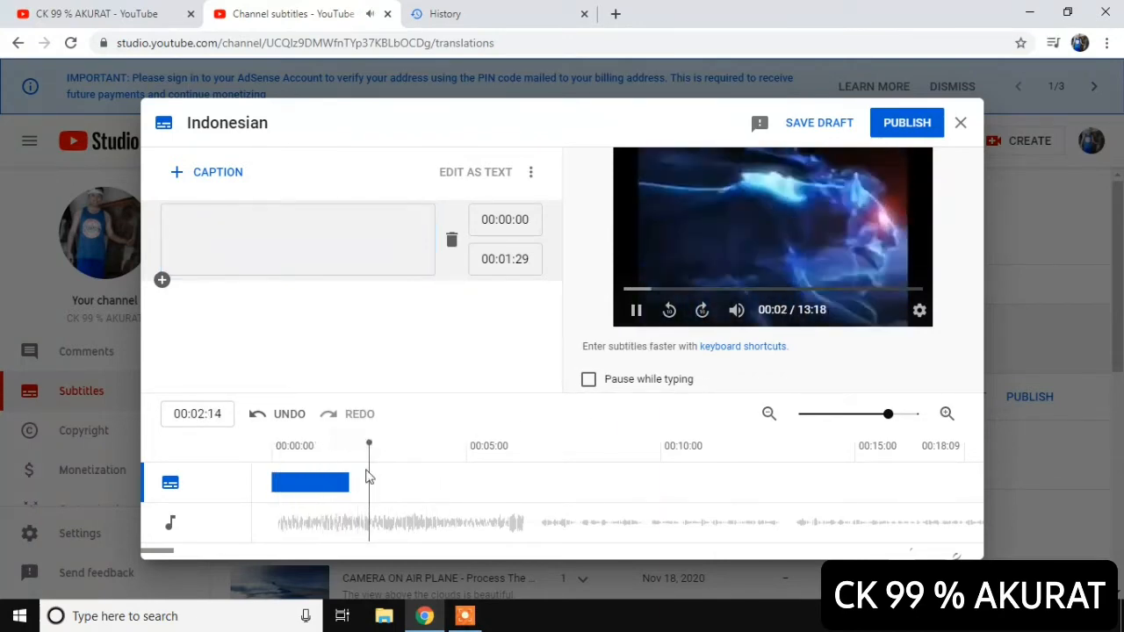
click(636, 320)
click(637, 316)
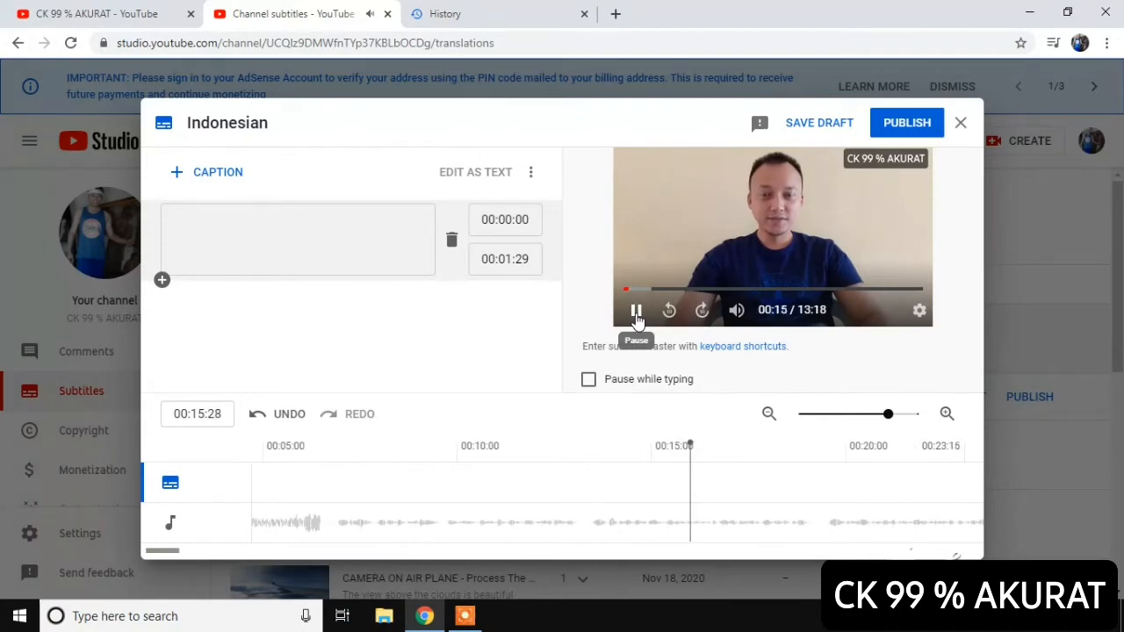
click(637, 312)
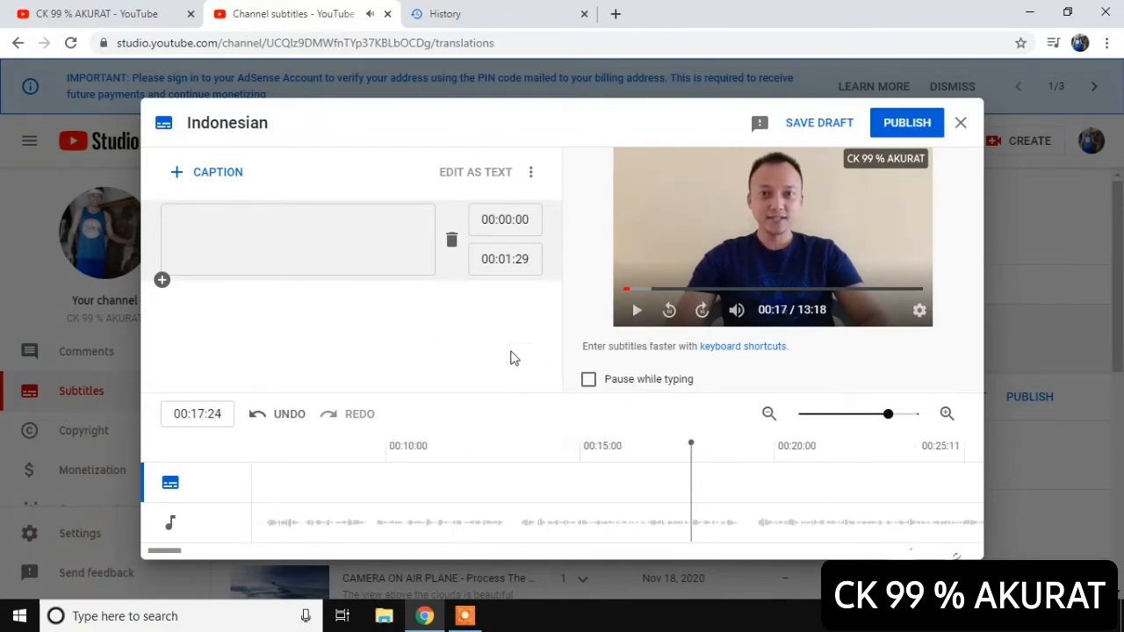
click(268, 488)
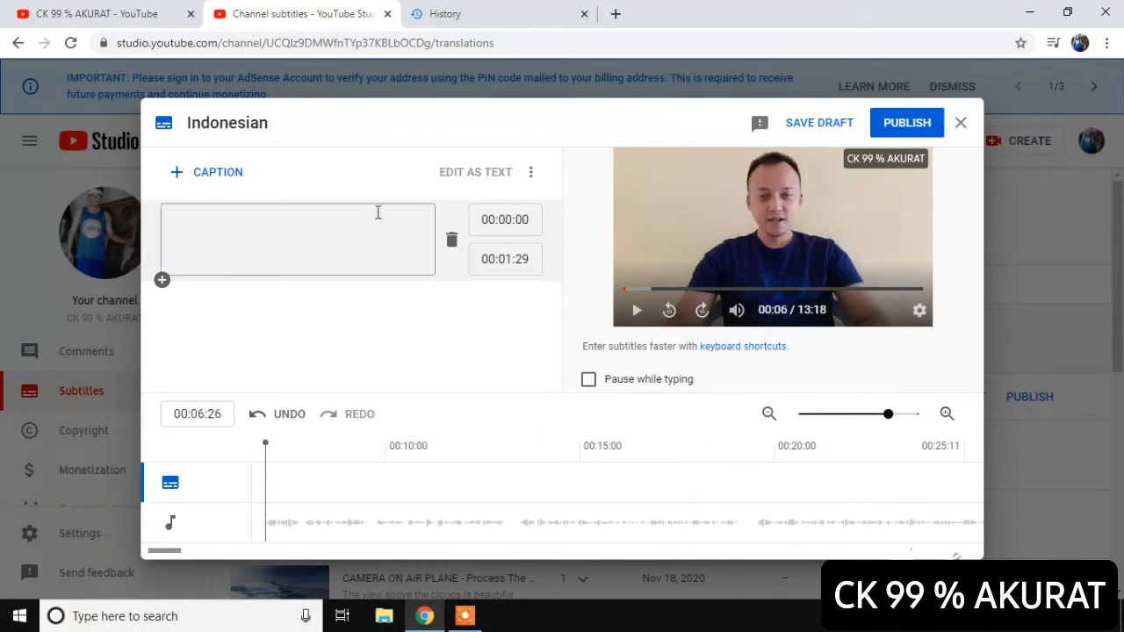
Delete the empty caption at 00:00:00 and add a new caption starting at the playhead, 00:06:26
click(451, 239)
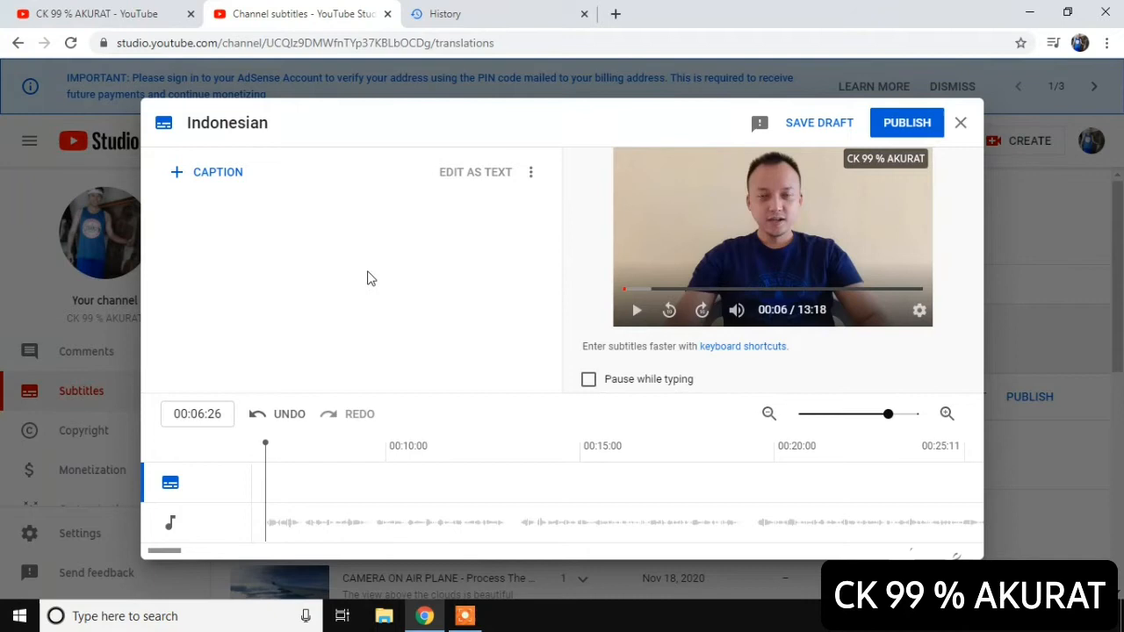
click(218, 173)
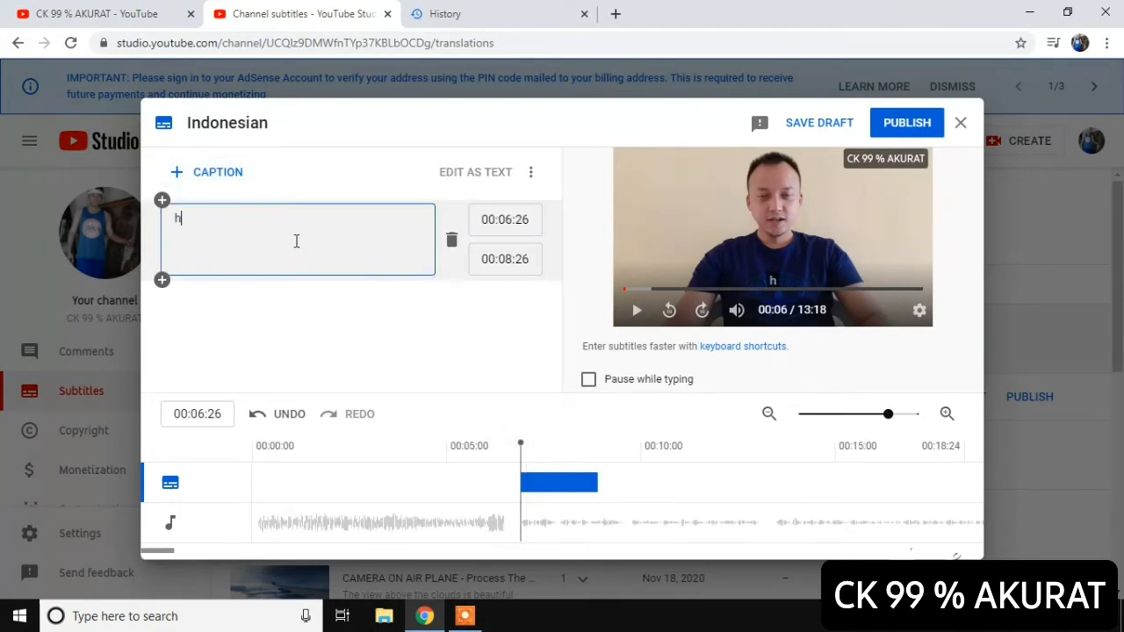
text(Hi everyo)
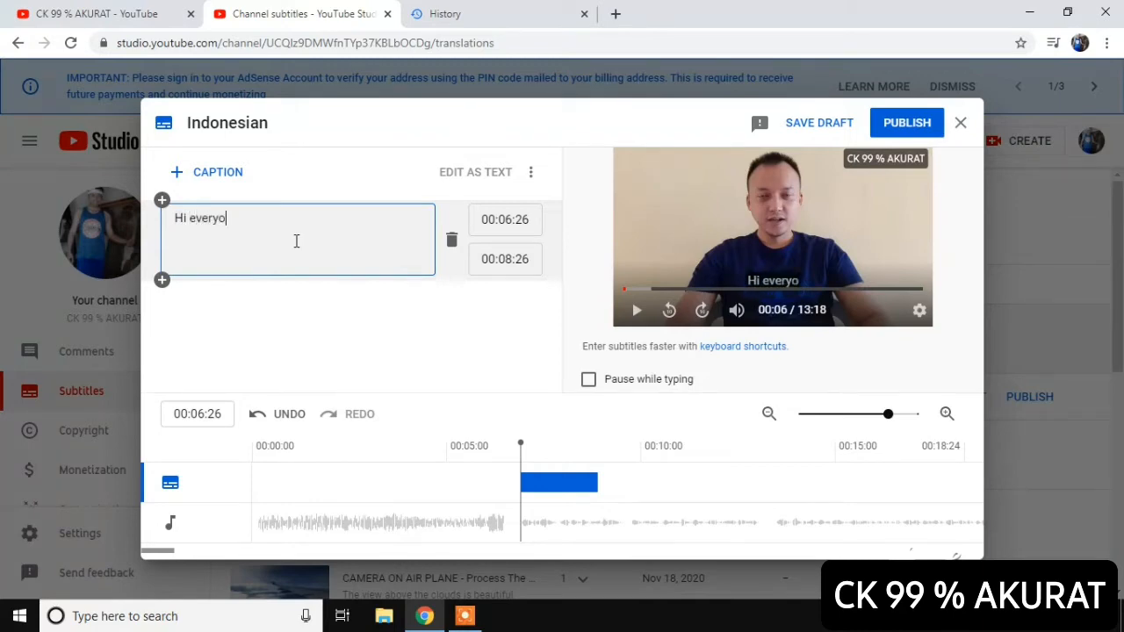
text(ne welco)
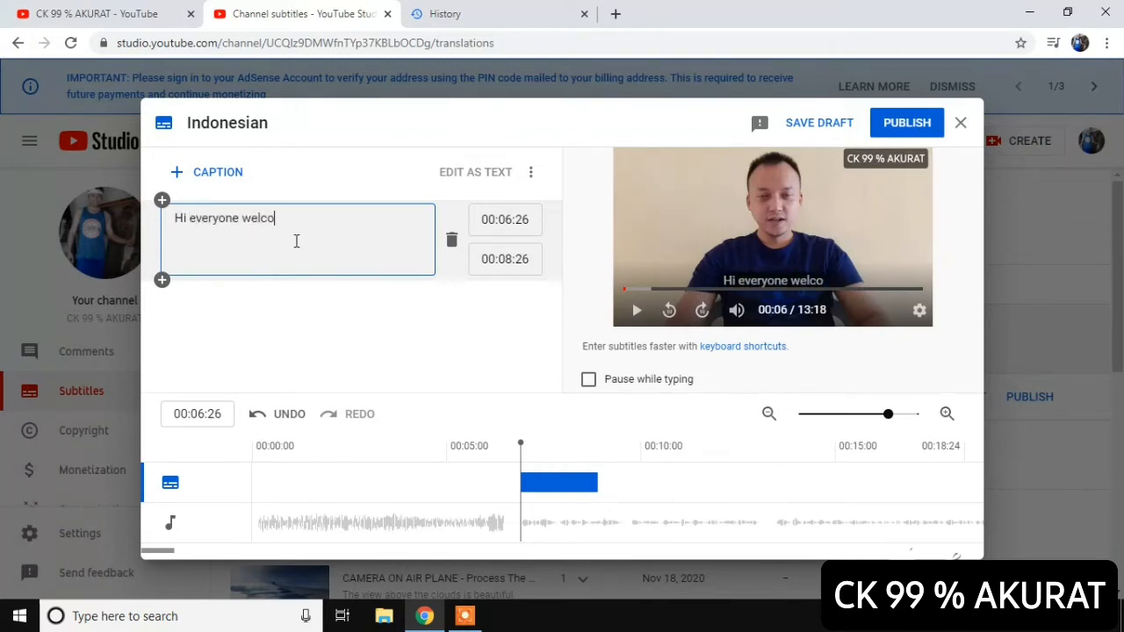
text(me bac)
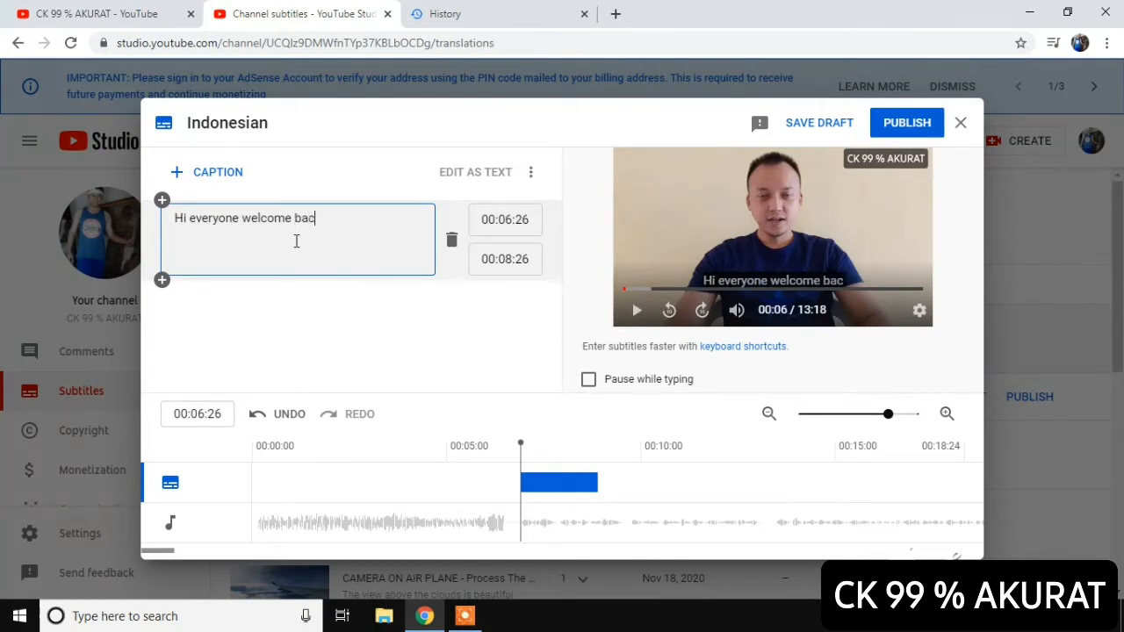
key(BackSpace)
key(BackSpace)
key(BackSpace)
key(BackSpace)
key(BackSpace)
key(BackSpace)
key(BackSpace)
key(BackSpace)
key(BackSpace)
key(BackSpace)
key(BackSpace)
key(BackSpace)
key(BackSpace)
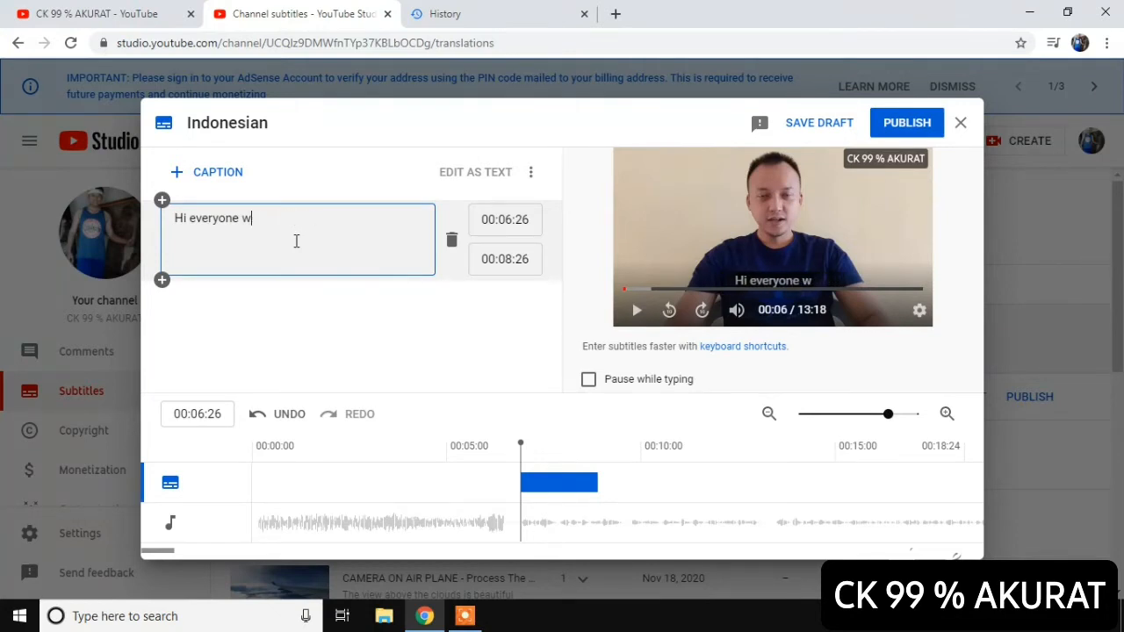
key(BackSpace)
key(BackSpace)
key(BackSpace)
key(BackSpace)
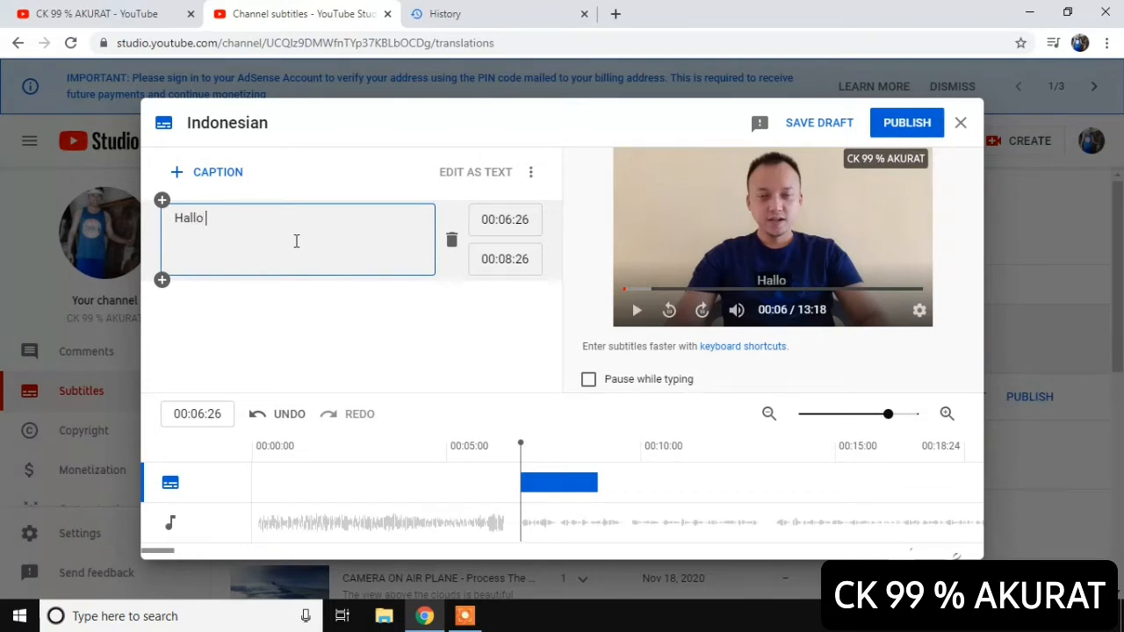
Write the 00:06:26 caption as "Hallo teman teman kembali lagi dengan saya" followed by the speaker's first name
text(teman tema)
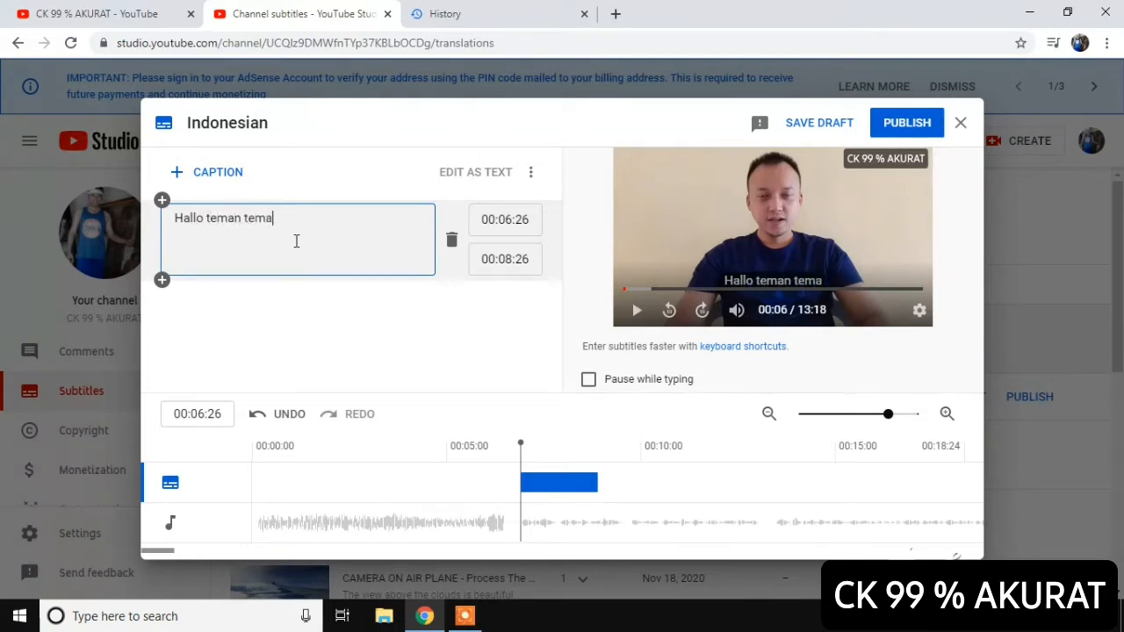
text(n kembali l)
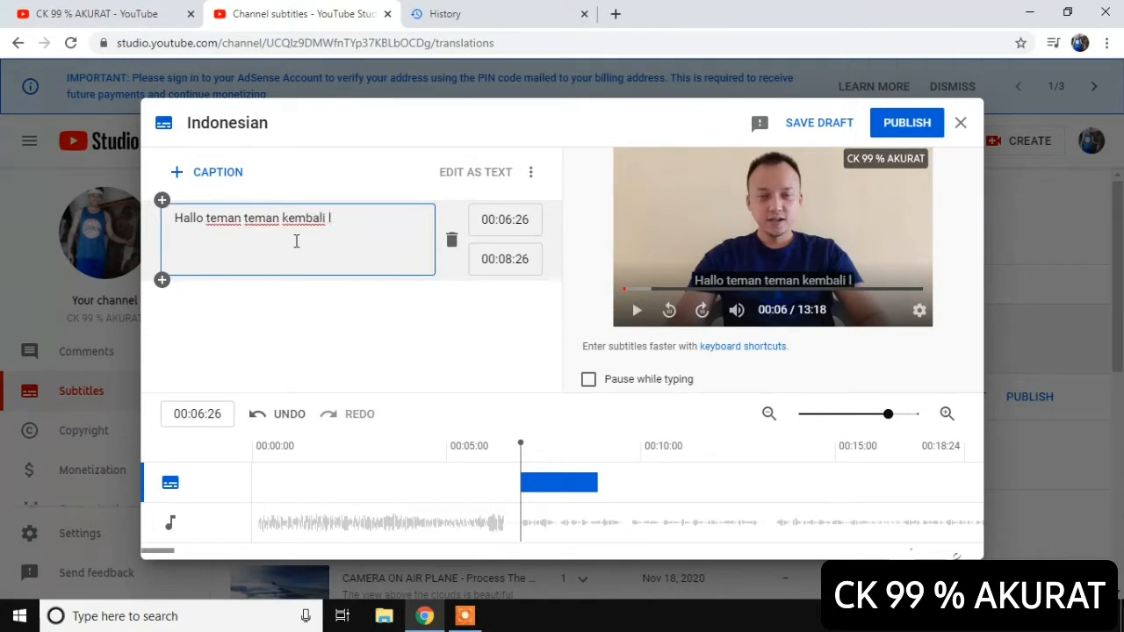
key(BackSpace)
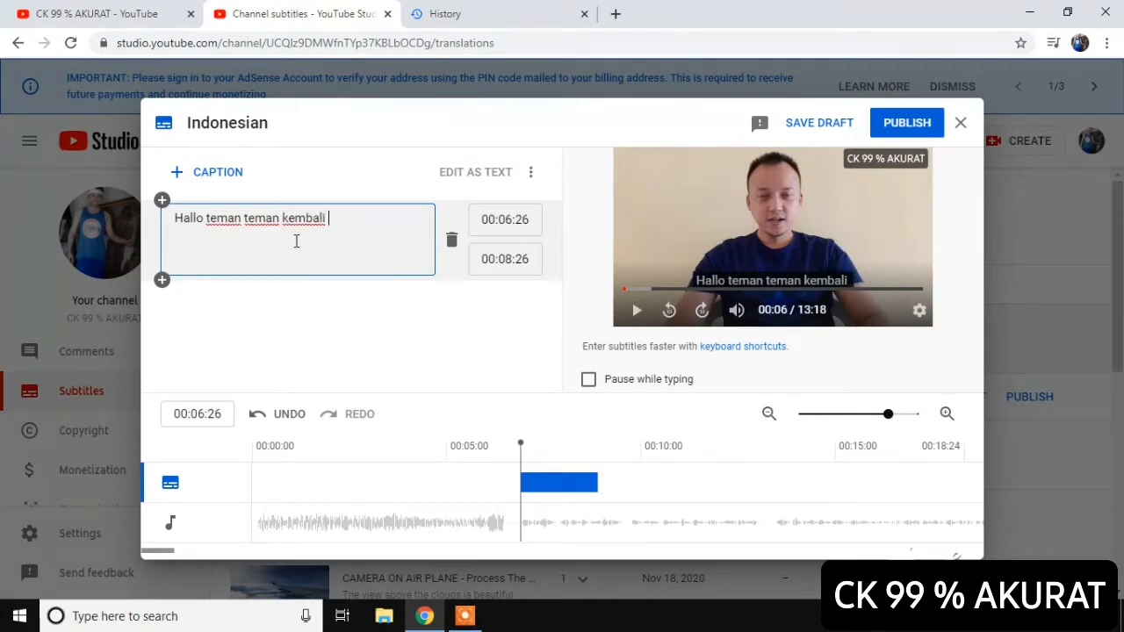
text(lagi den)
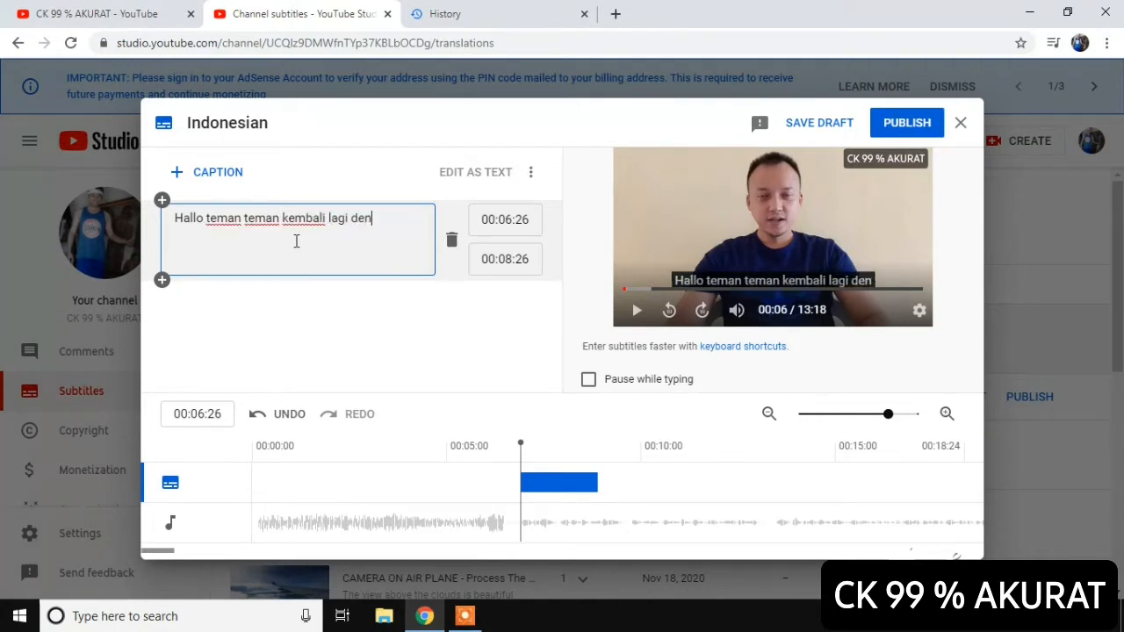
text(gan saya)
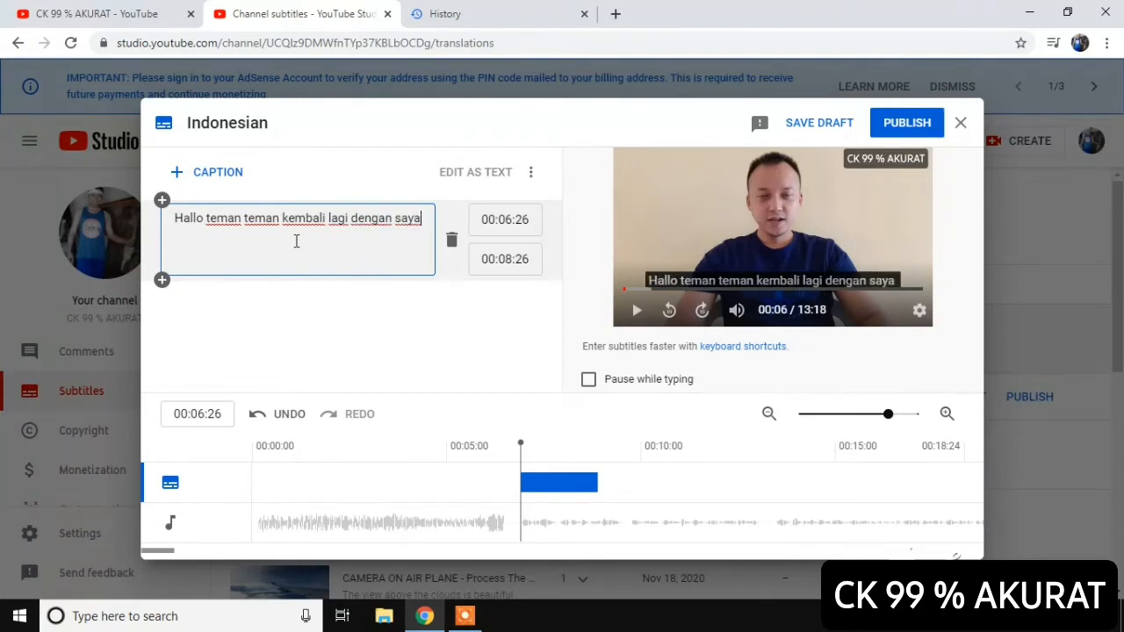
text( Candra)
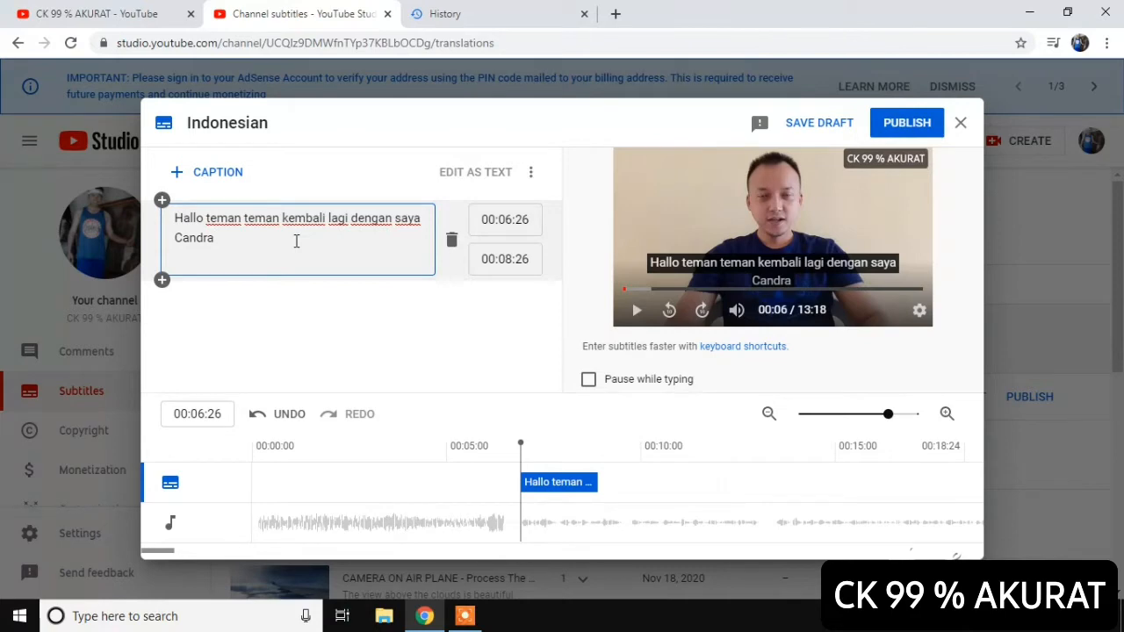
Add a second caption starting at 00:08:26 that reads "Kesempatan ini saya ingin memberitahukan sebuah video"
click(200, 180)
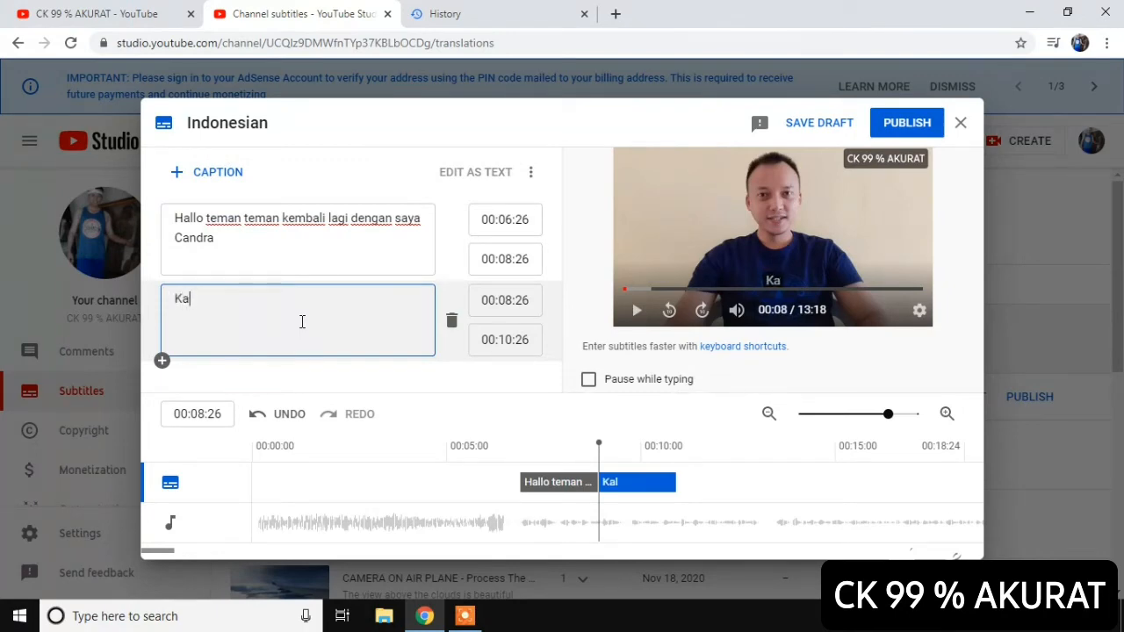
text(Kesempatan)
text( ini)
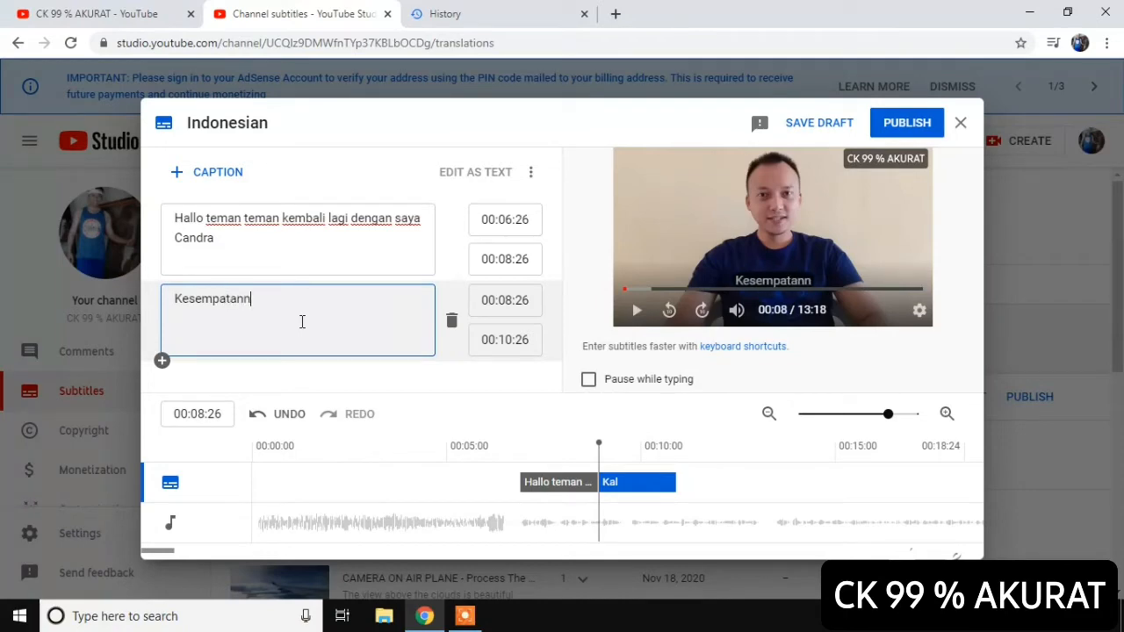
text( sa)
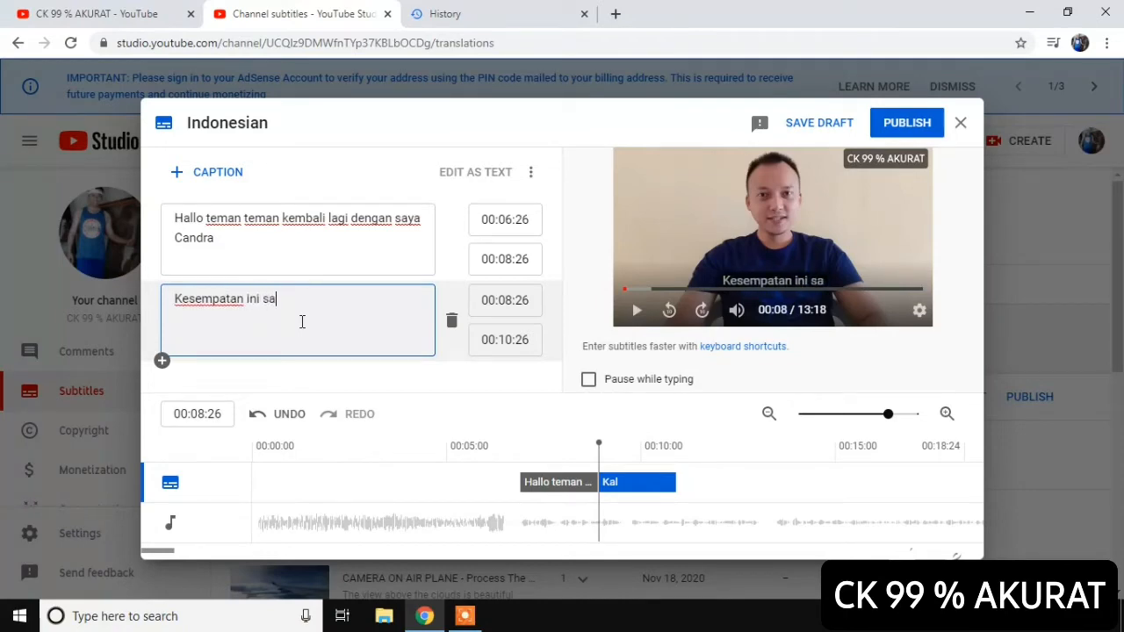
text(ya ing)
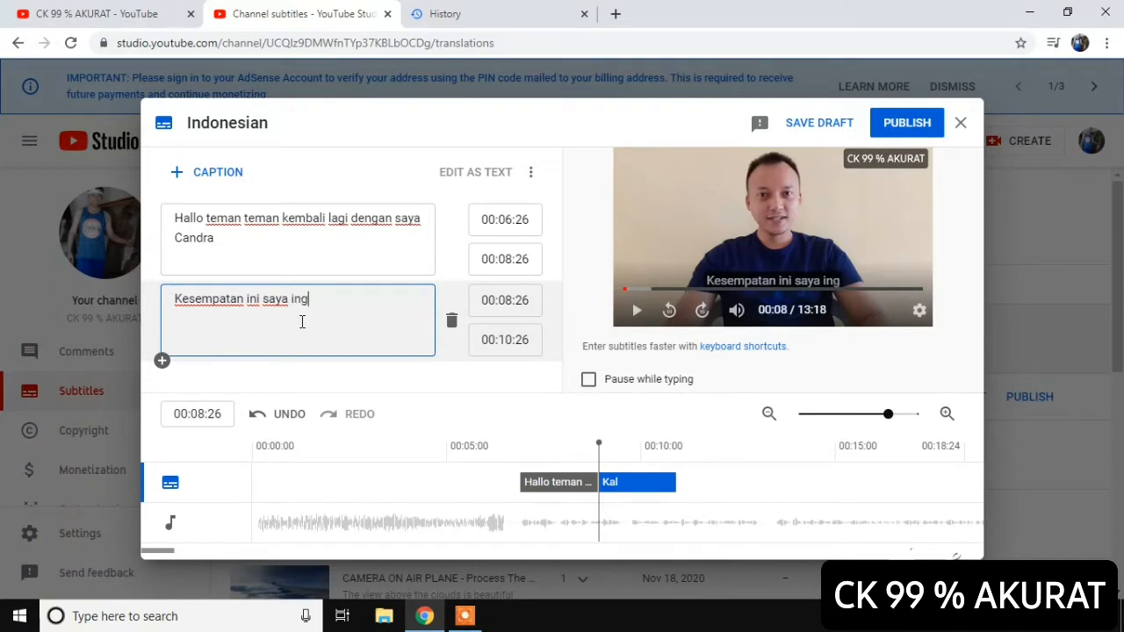
text(in mem)
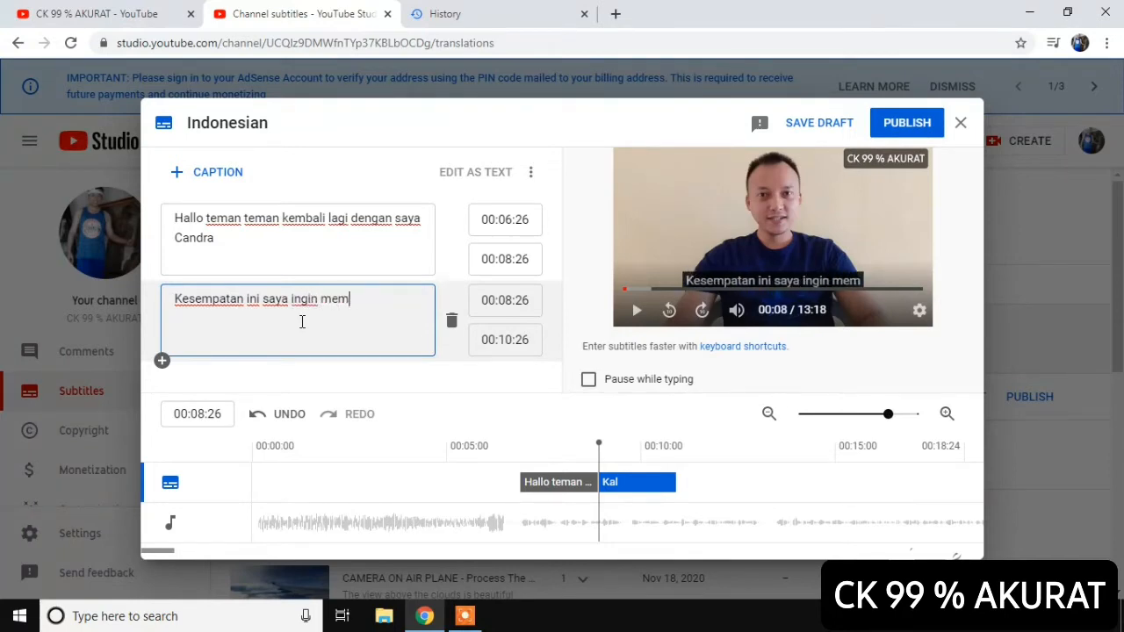
text(berith)
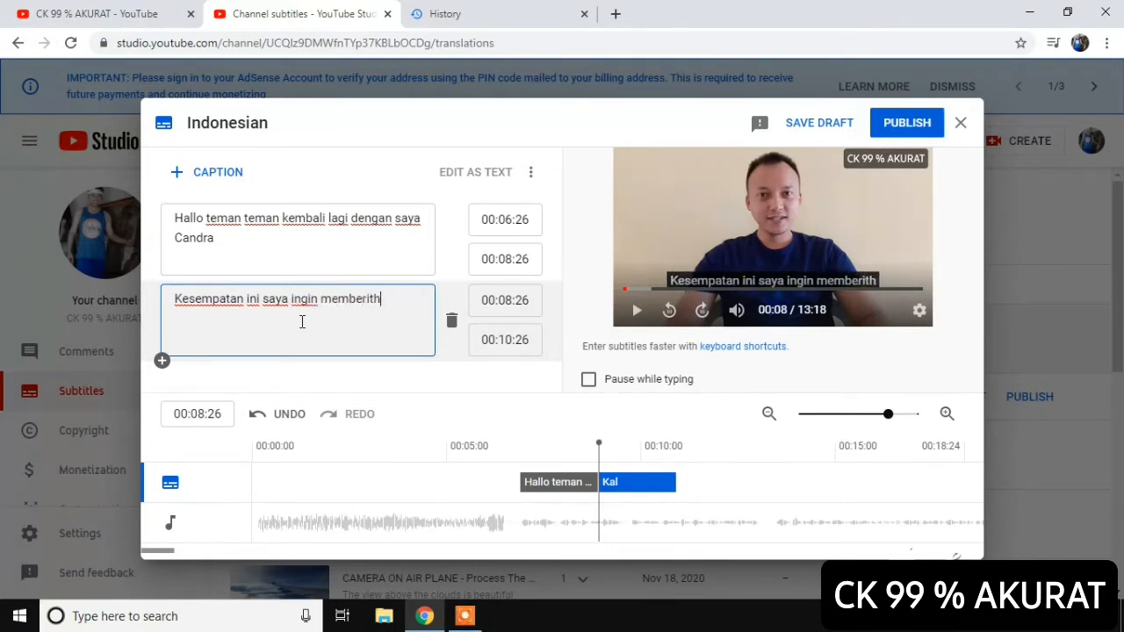
key(BackSpace)
text(ahuk)
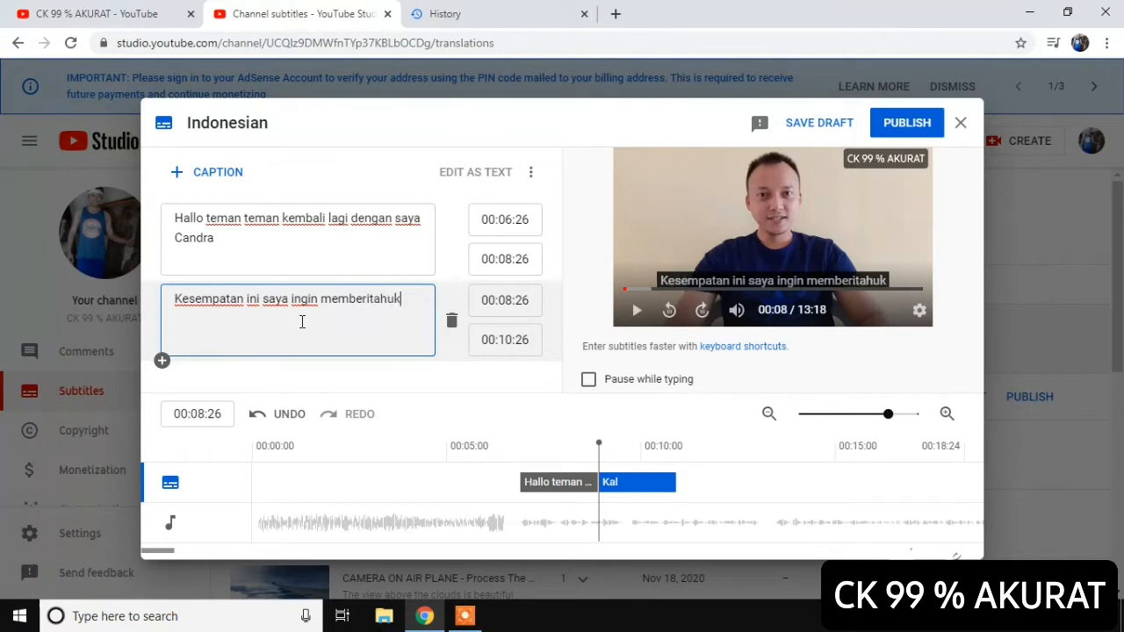
text(an sebi)
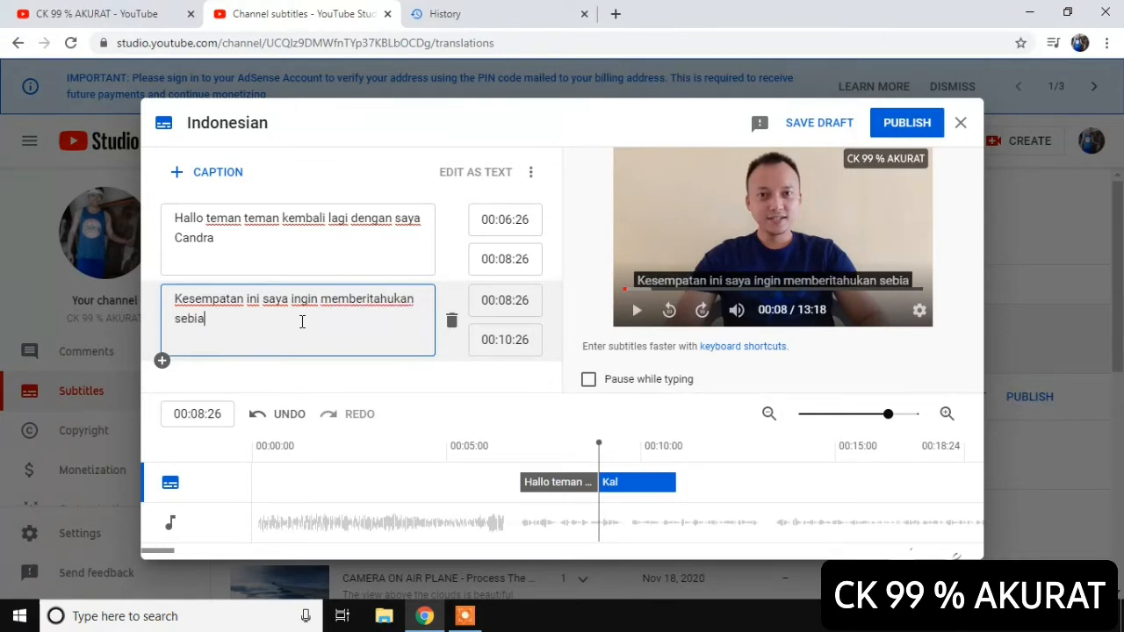
key(BackSpace)
text(uah )
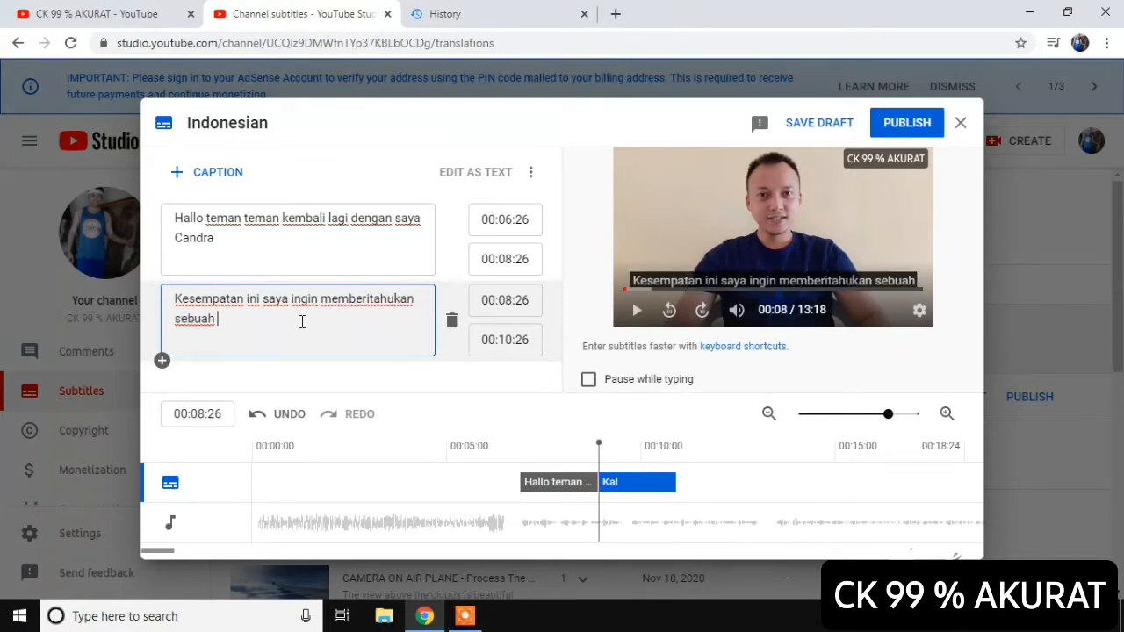
text(video)
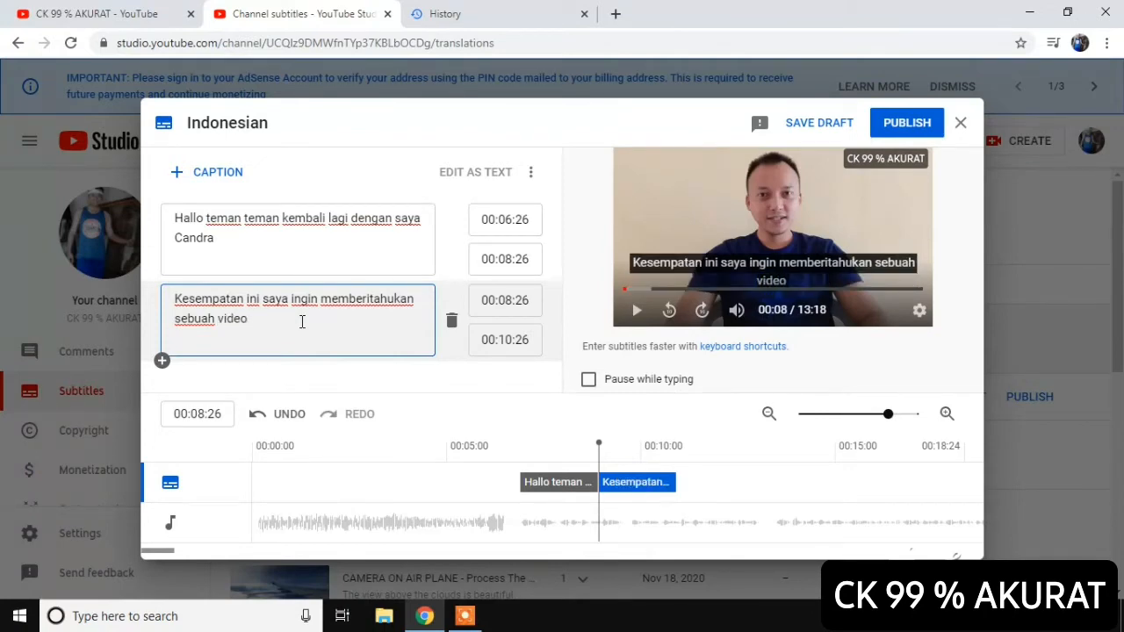
text( baga)
key(BackSpace)
key(BackSpace)
key(BackSpace)
key(BackSpace)
key(BackSpace)
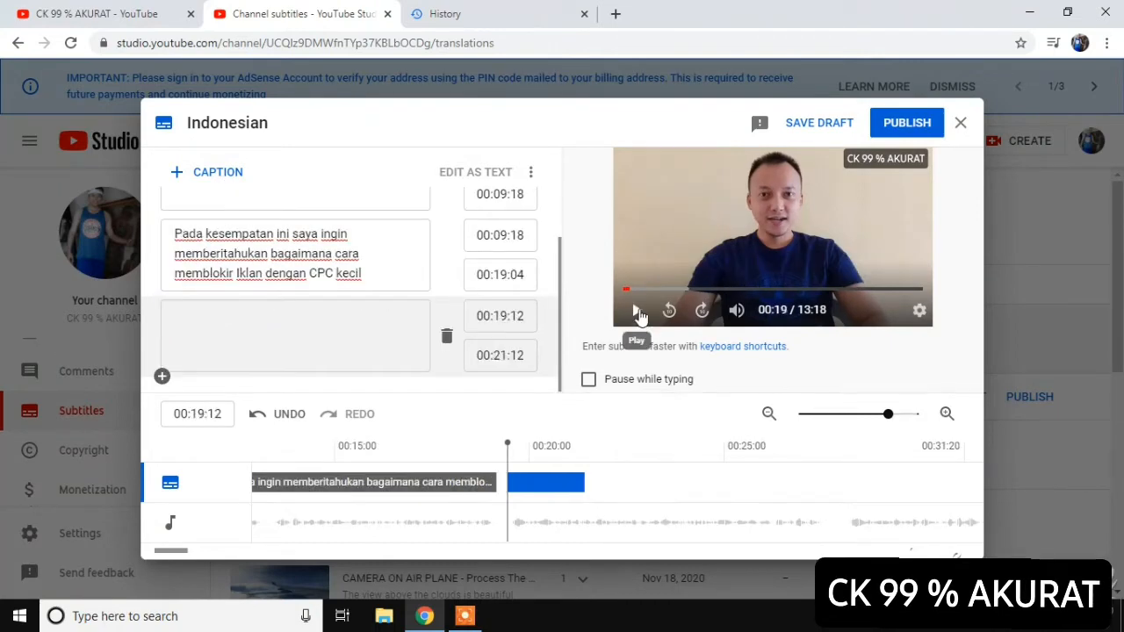
Listen to the speech from 00:19:12 and fill the empty caption there with "Dan tentunya ini sangat penting sekali untuk meningkatkan penghasilan youtube teman"
click(637, 310)
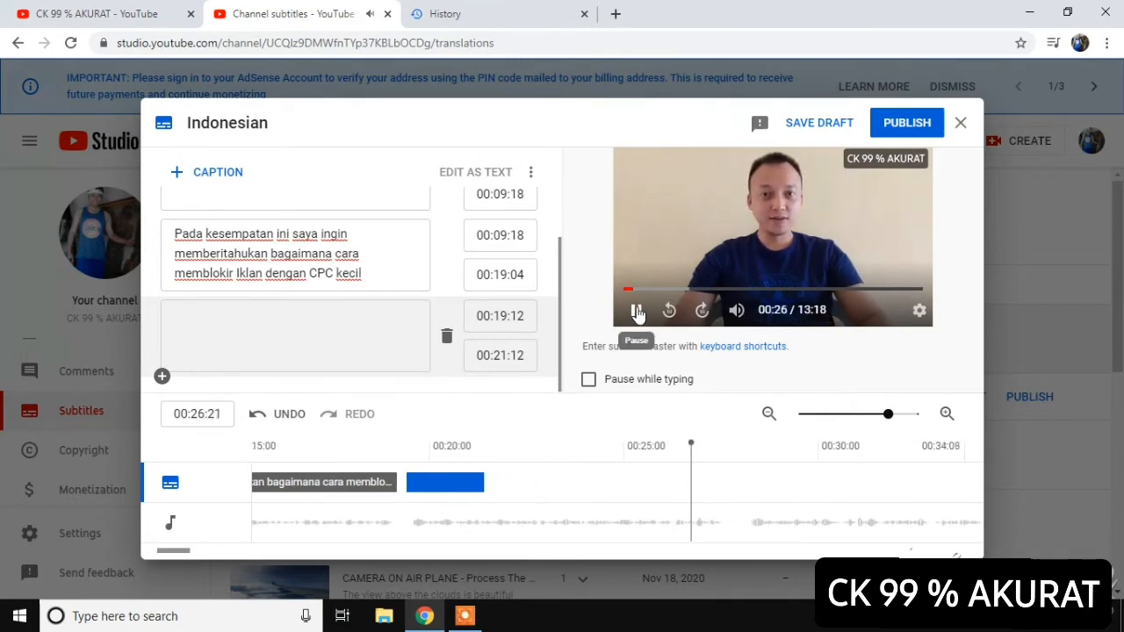
click(637, 313)
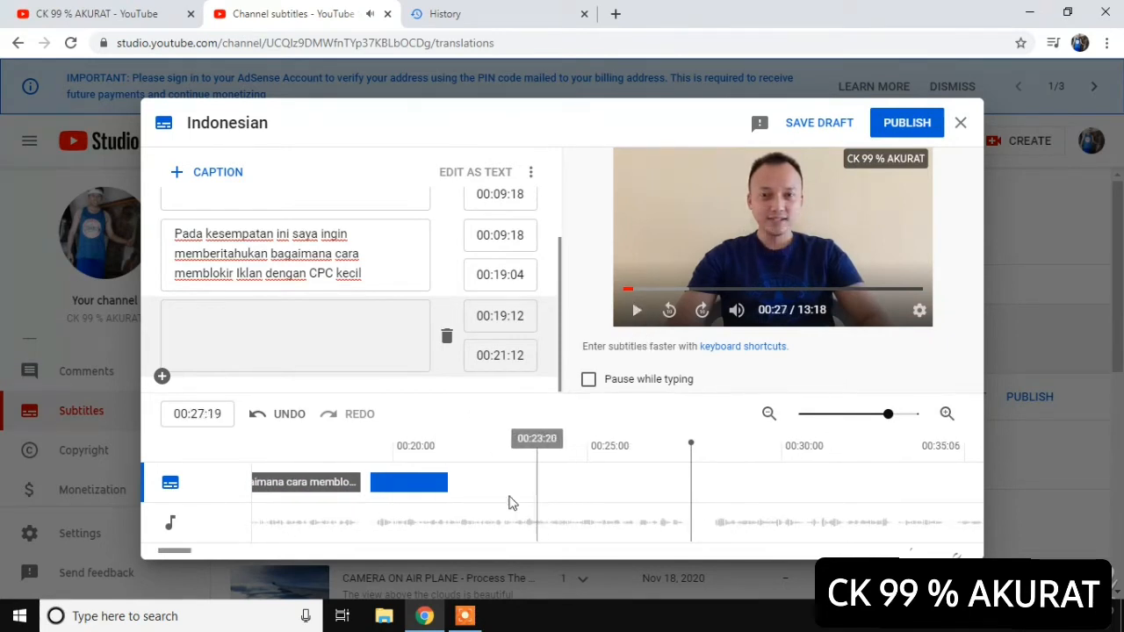
click(319, 345)
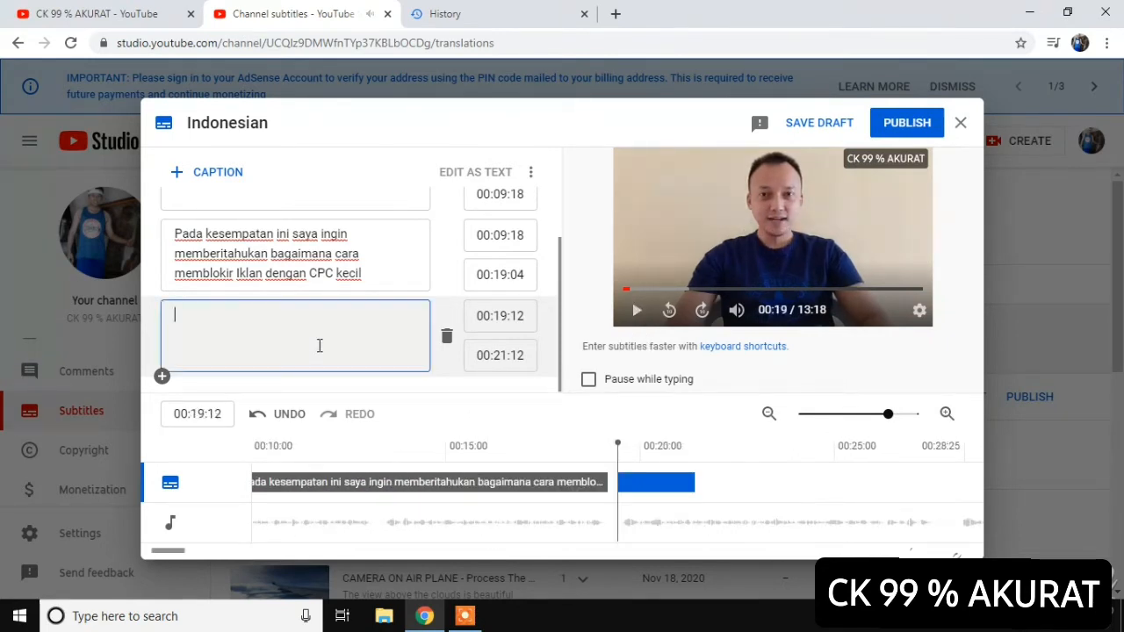
text(Dan tent)
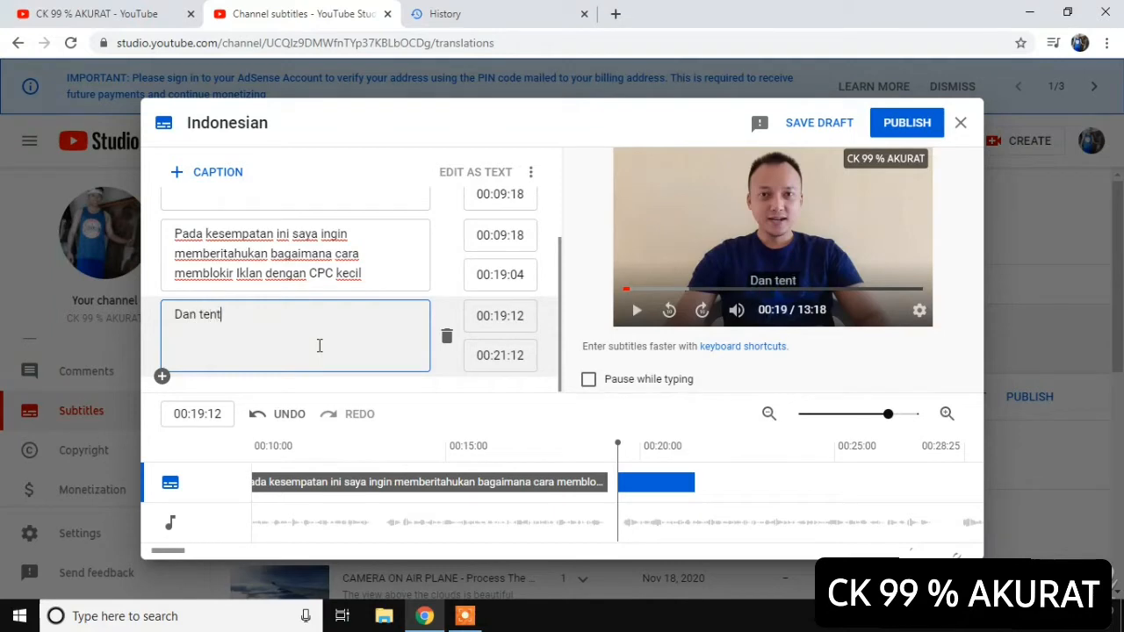
text(unya ini sa)
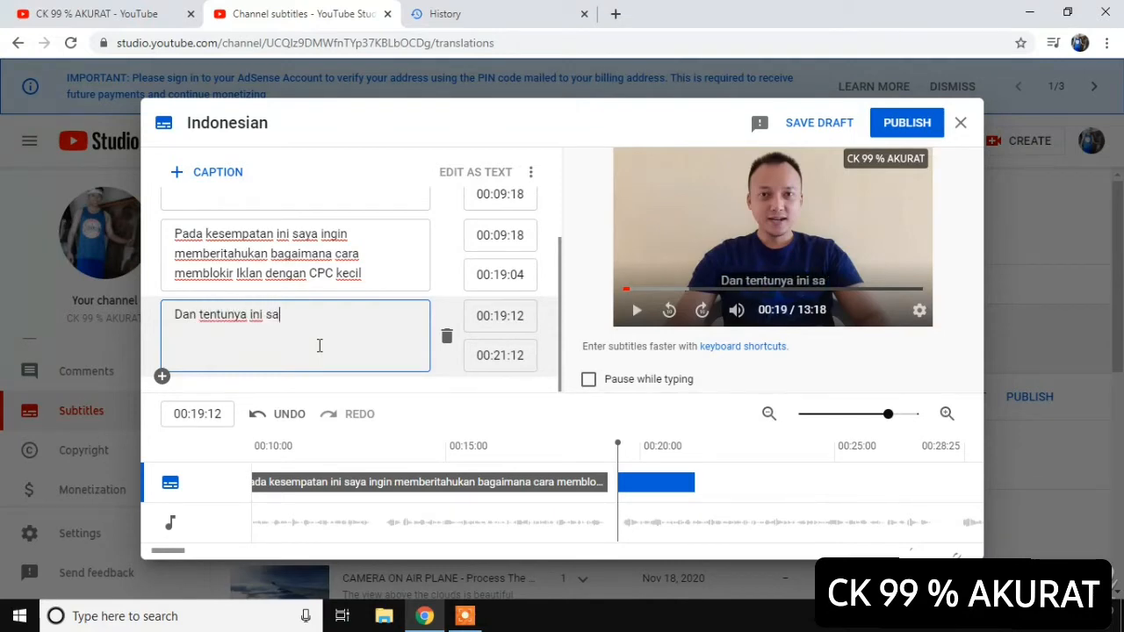
text(ngat )
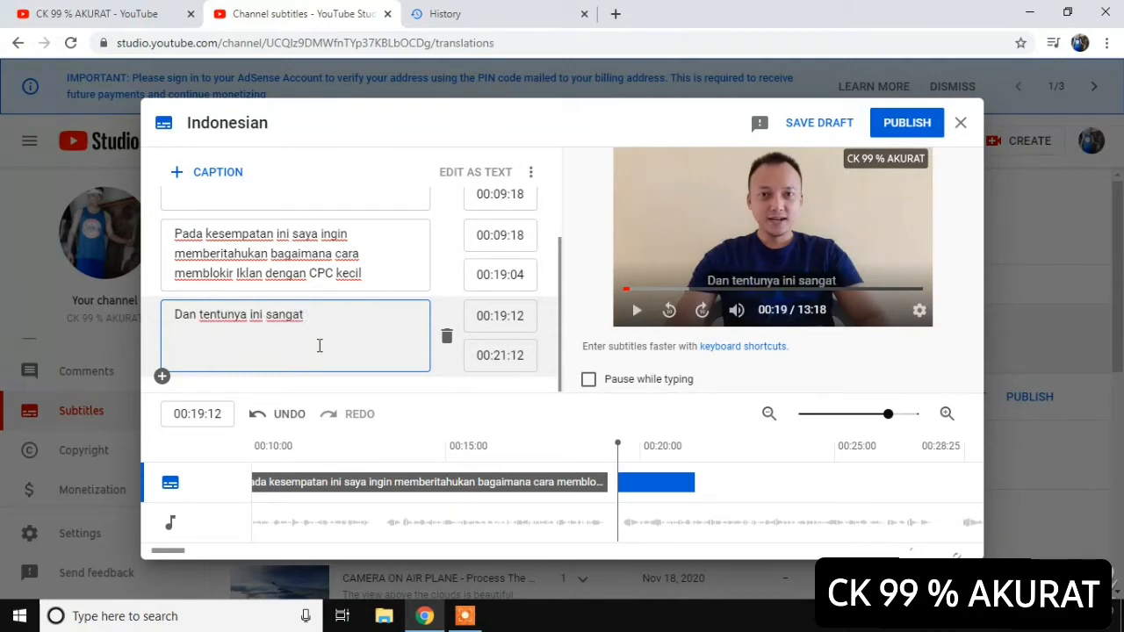
text(pen)
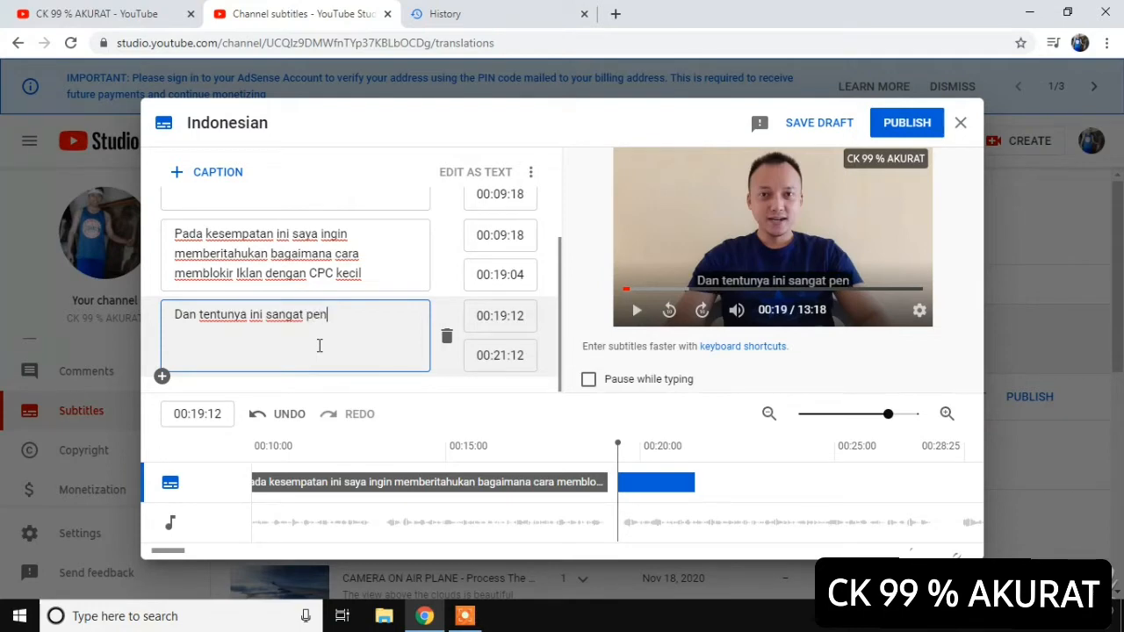
text(t)
text(ing s)
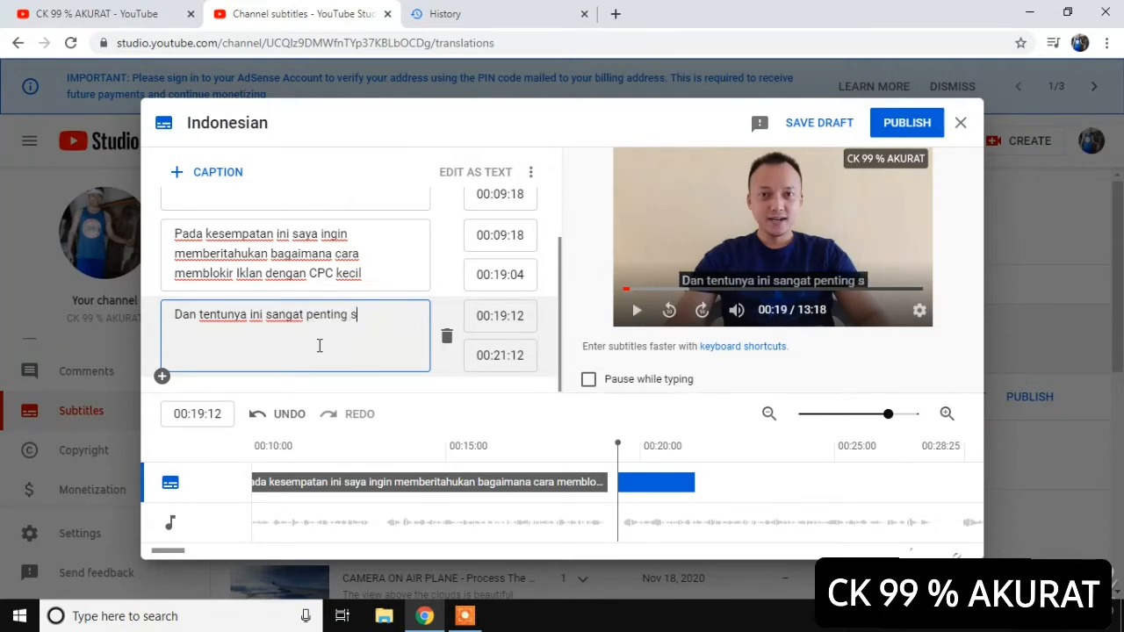
text(ekali untu)
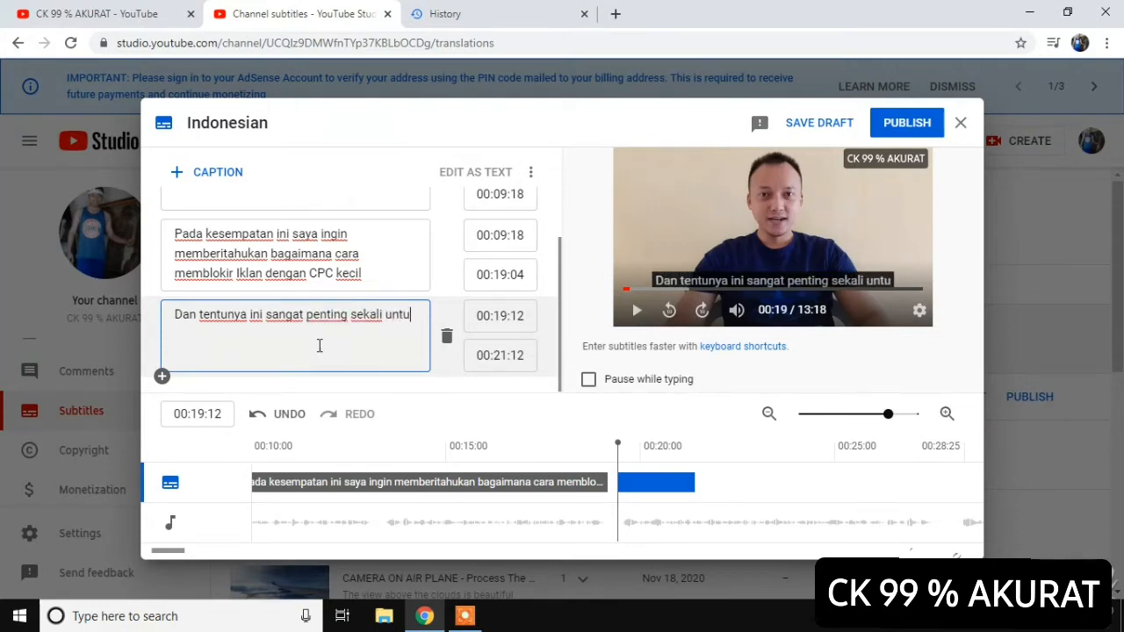
text(k meningkatkan penghasilan youtube)
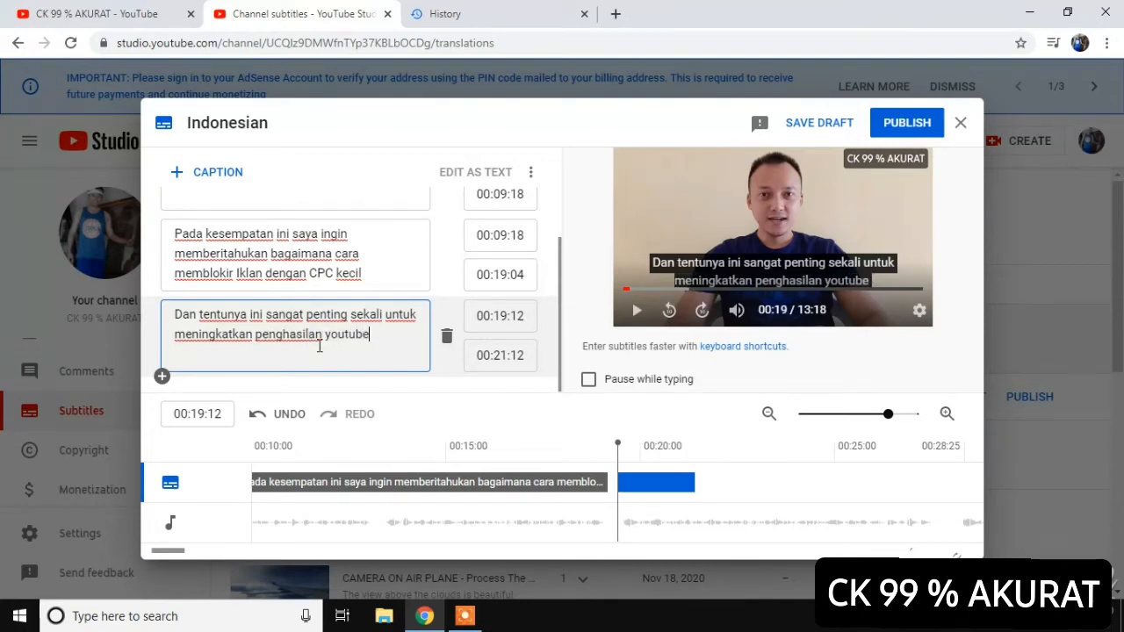
text(man)
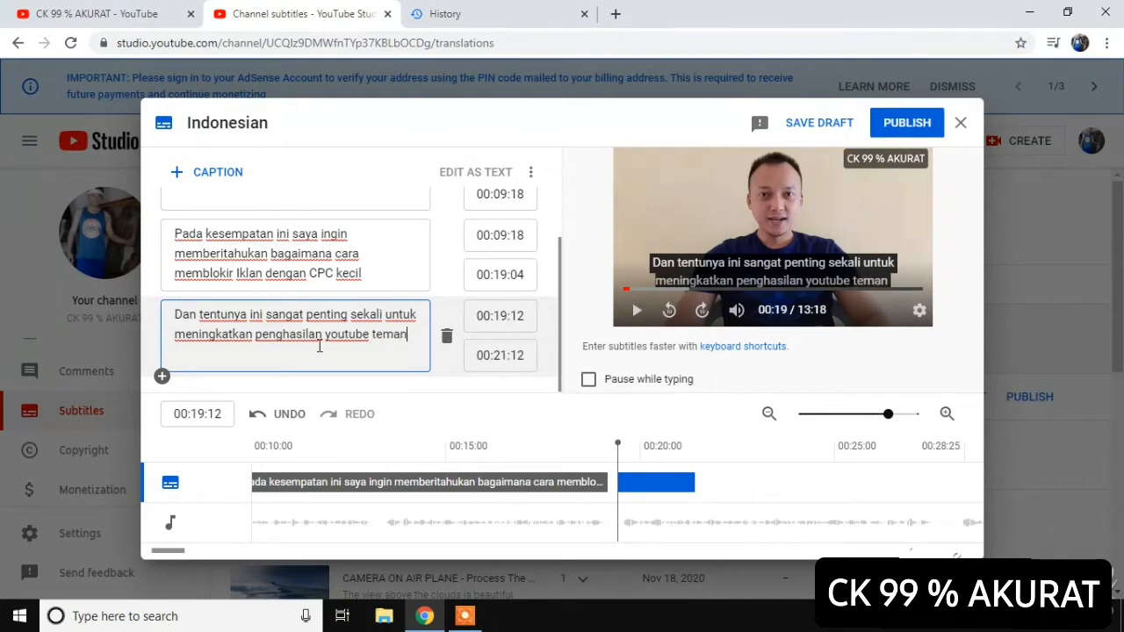
Reword the 00:19:12 caption as "Dan tentunya ini sangat penting sekali untuk meningkatkan penghasilan dari Iklan"
text( teman semua y)
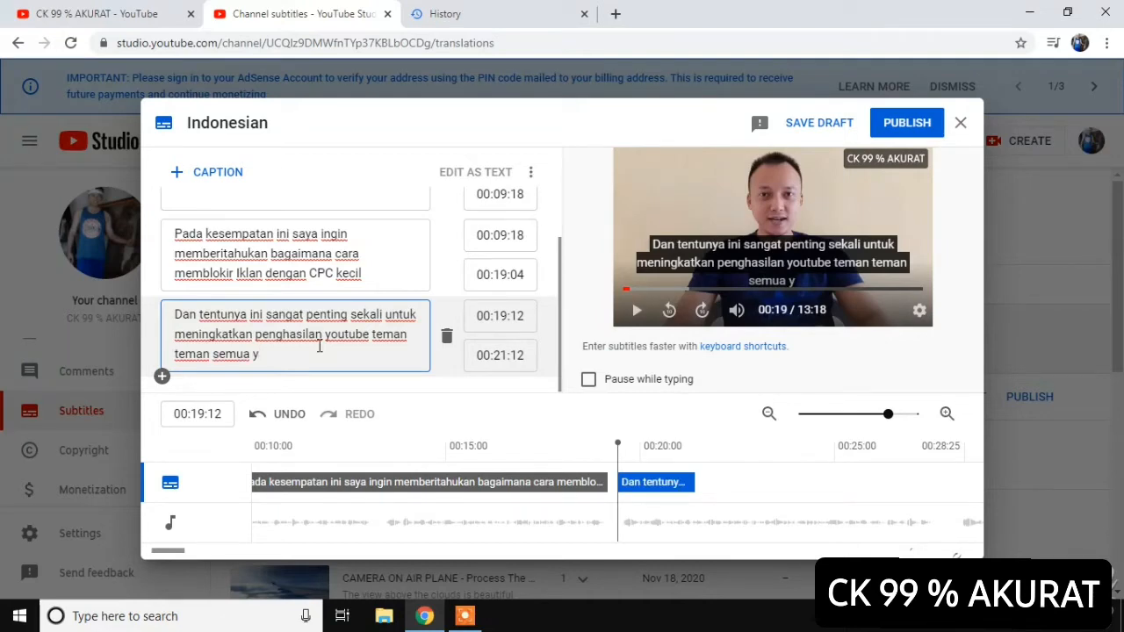
key(BackSpace)
key(BackSpace)
key(BackSpace)
key(BackSpace)
key(BackSpace)
key(BackSpace)
key(BackSpace)
key(BackSpace)
key(BackSpace)
key(BackSpace)
key(BackSpace)
key(BackSpace)
key(BackSpace)
key(BackSpace)
key(BackSpace)
key(BackSpace)
key(BackSpace)
key(BackSpace)
key(BackSpace)
key(BackSpace)
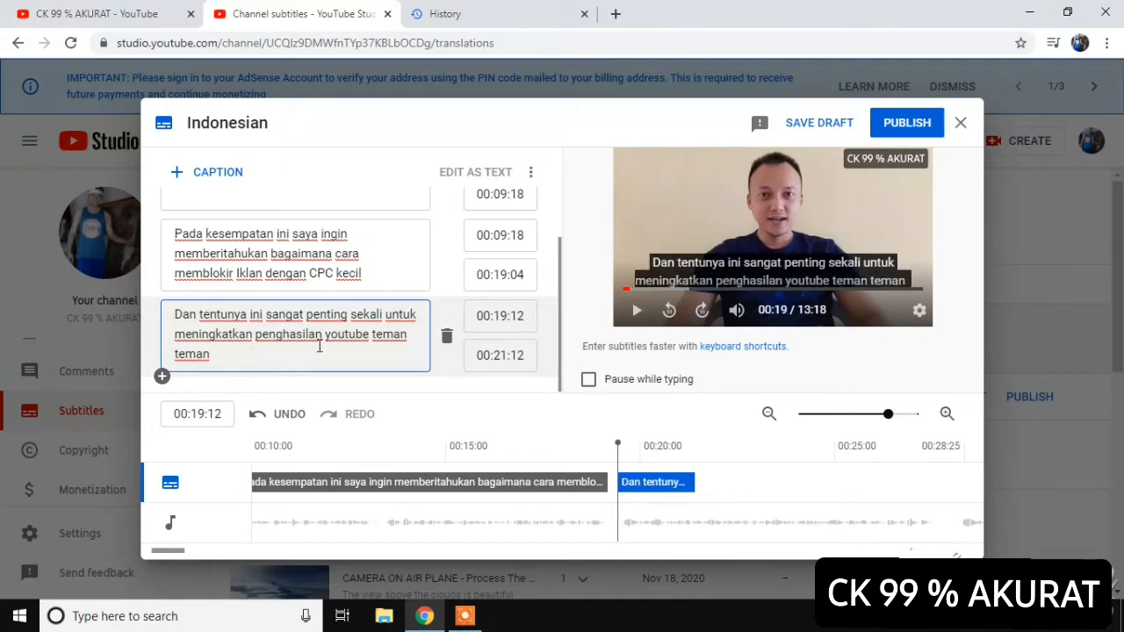
key(BackSpace)
key(BackSpace)
key(BackSpace)
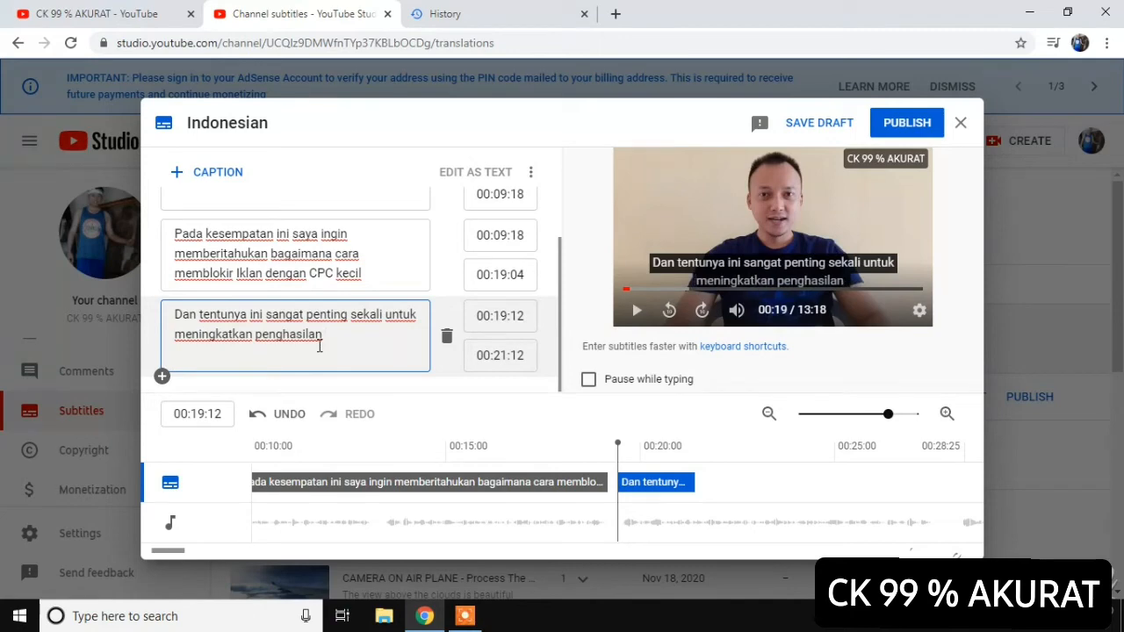
text(dari )
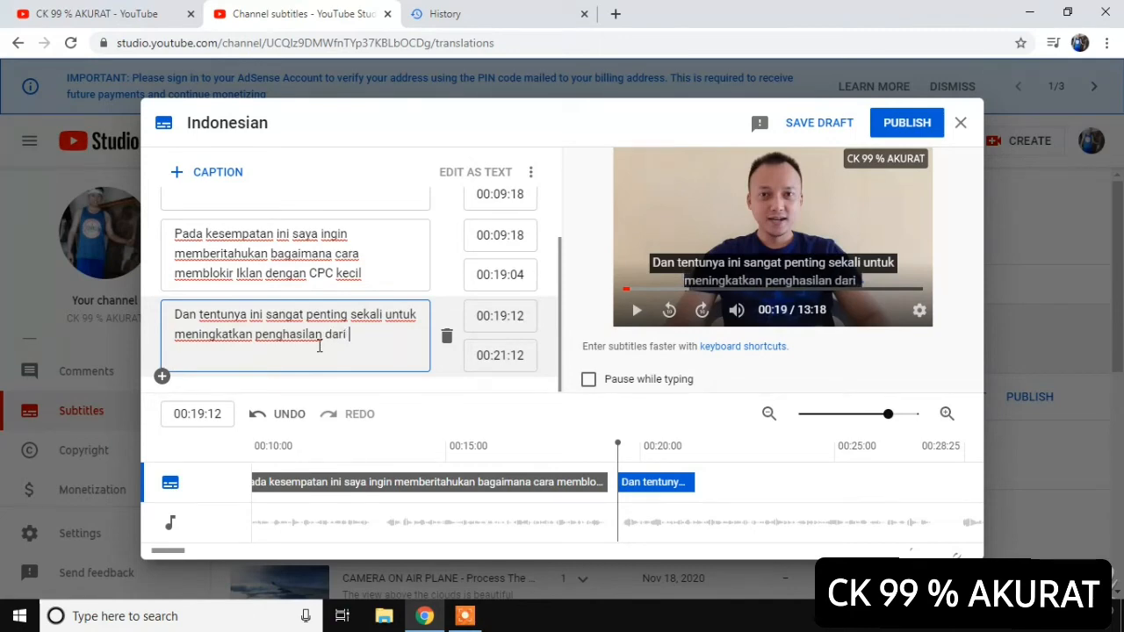
text(Iklan)
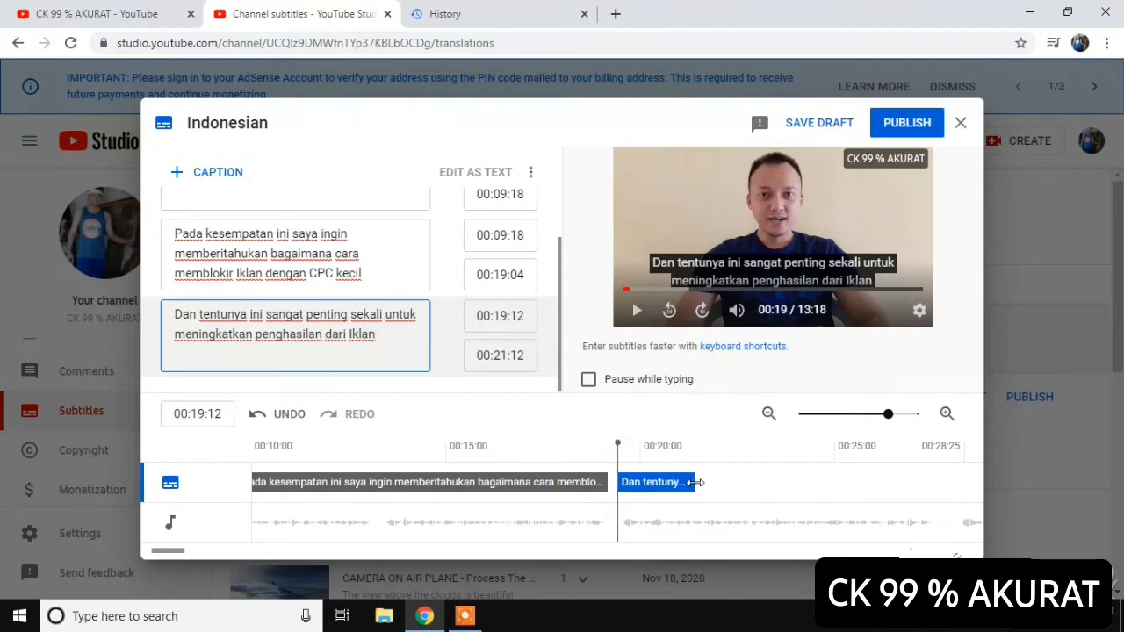
Extend the 00:19:12 caption to end at 00:27:18 and review the text of all three captions
drag(696, 481, 936, 508)
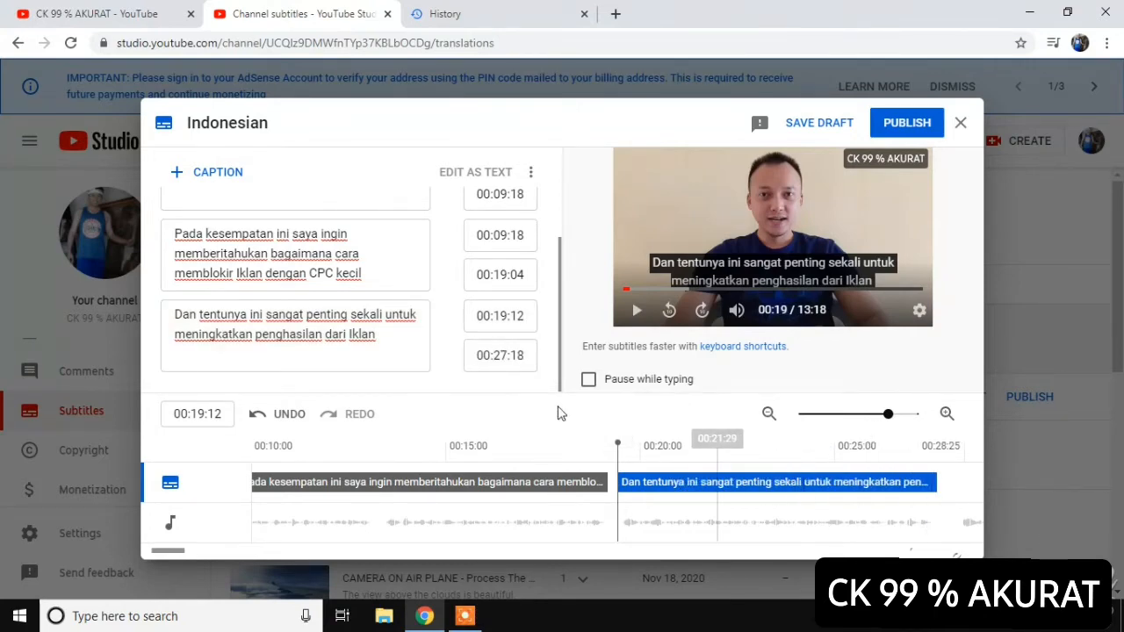
scroll(256, 249, up, 2)
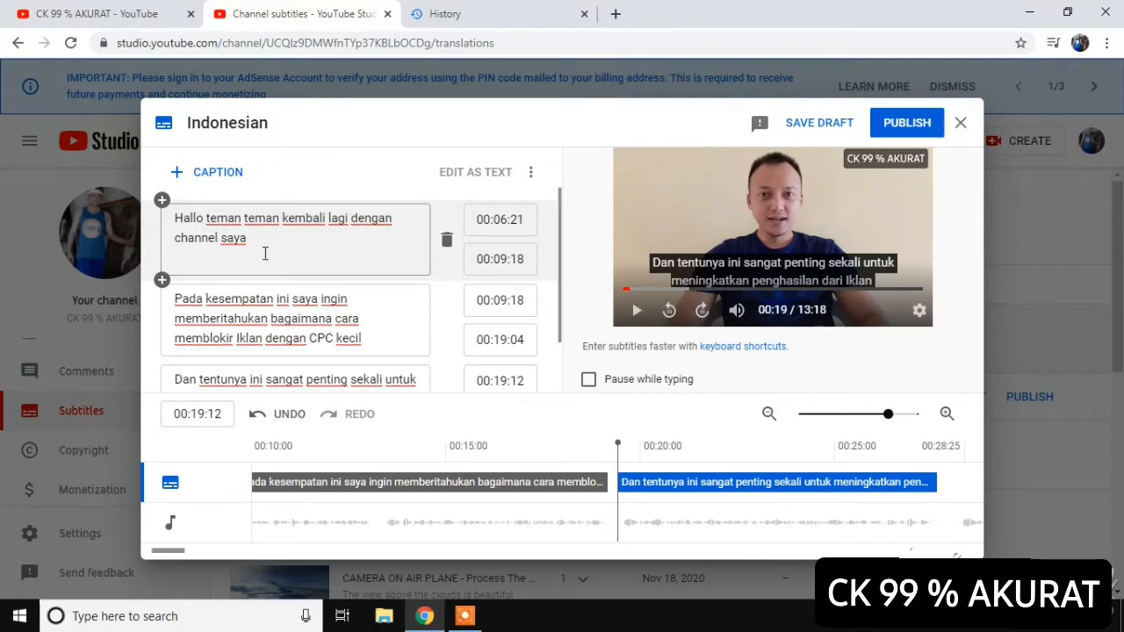
scroll(265, 255, down, 1)
scroll(265, 257, up, 1)
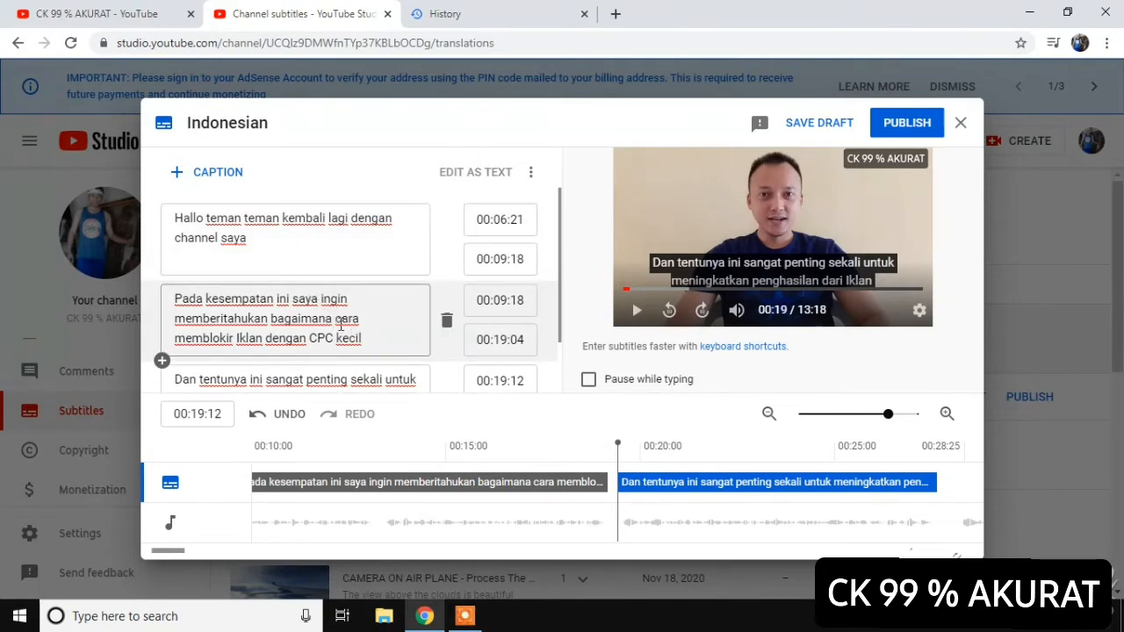
scroll(341, 325, down, 2)
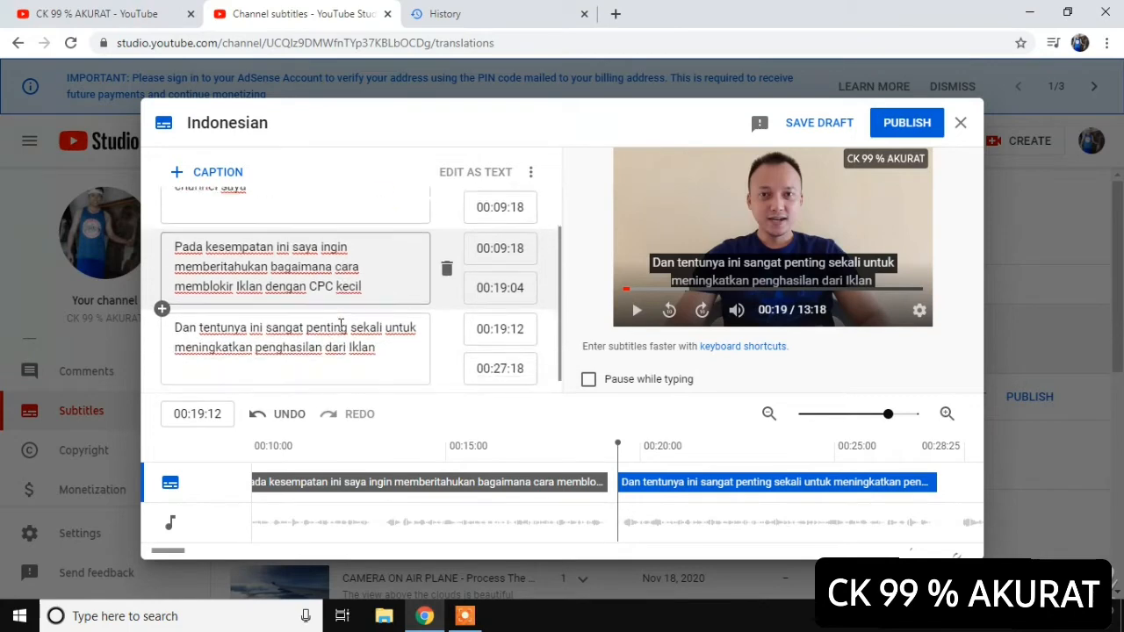
Play the video past the end of the last caption to check its timing, and publish the Indonesian subtitles
click(637, 310)
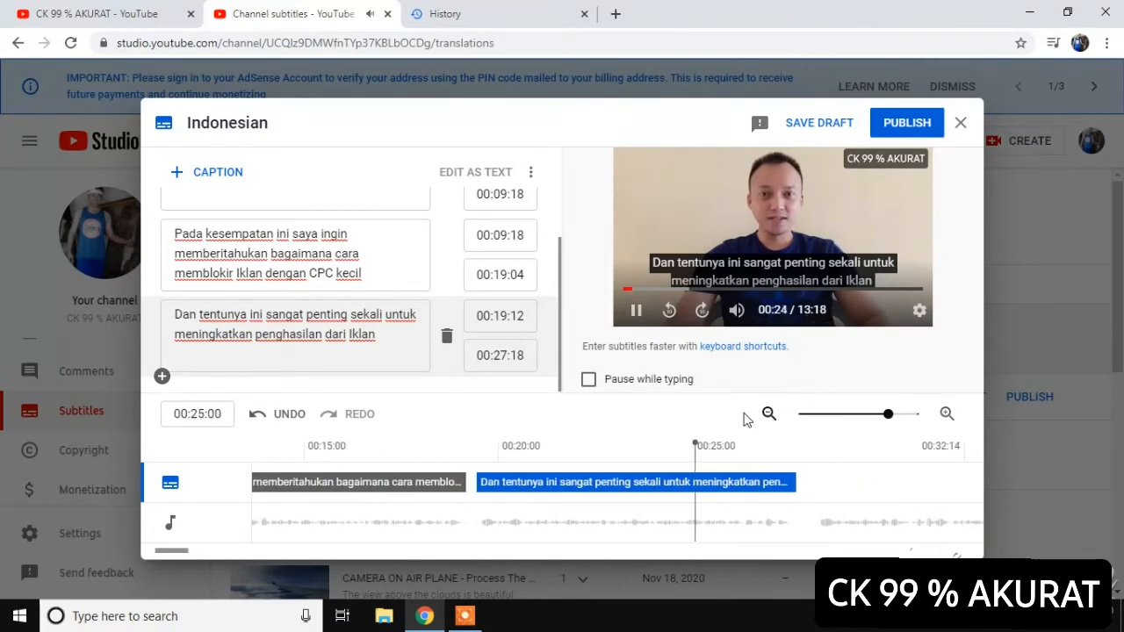
click(638, 311)
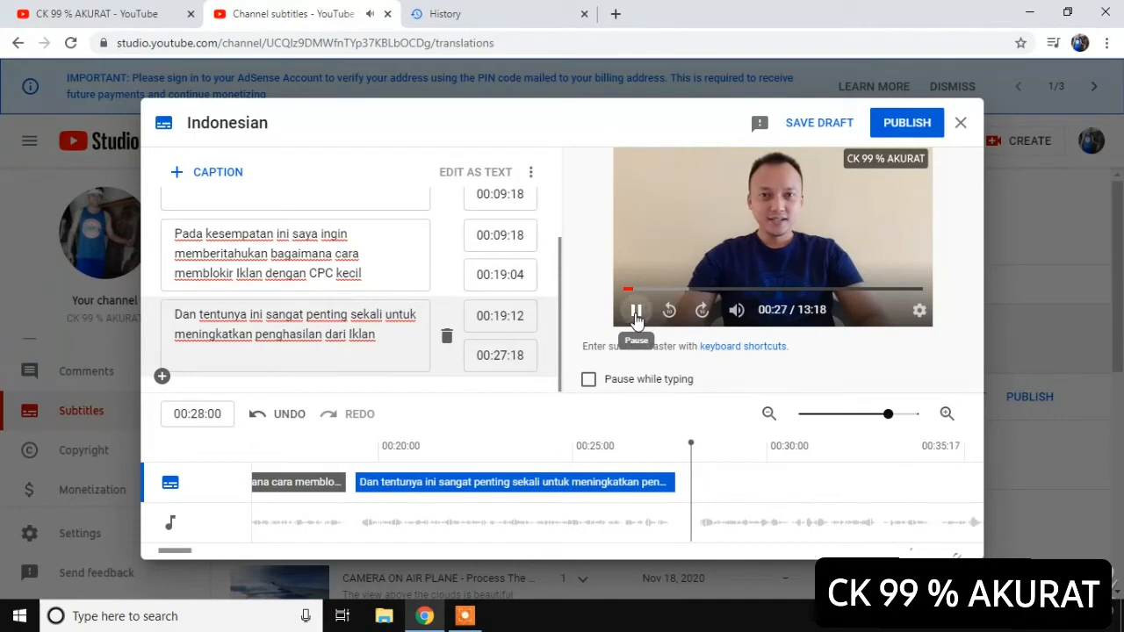
click(907, 126)
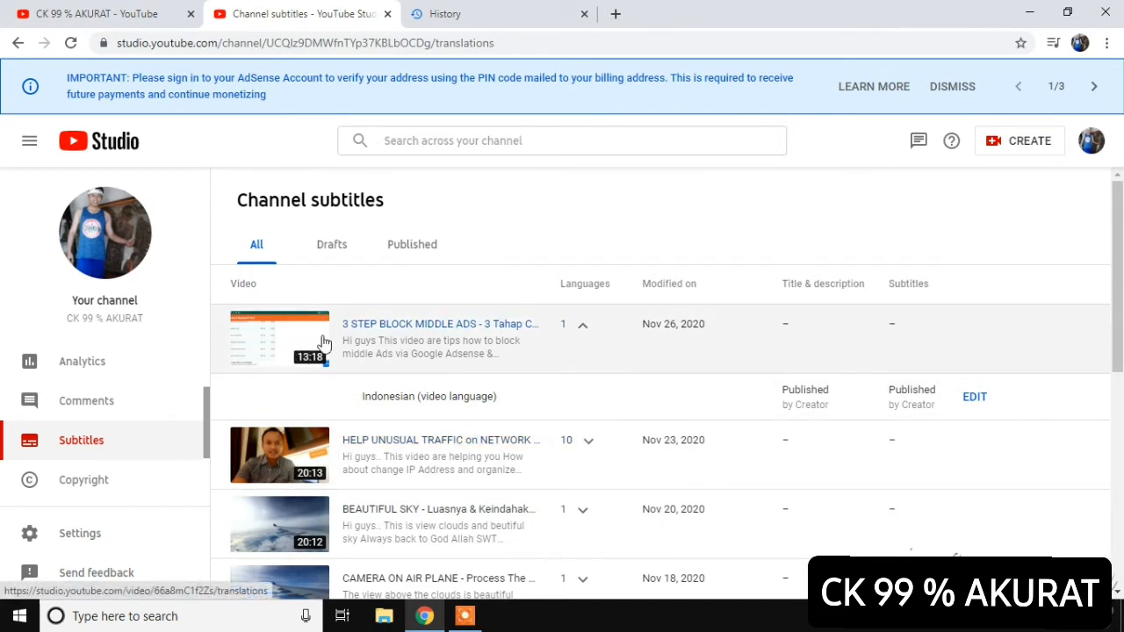
Open the subtitles of the "3 STEP BLOCK MIDDLE ADS" video and add Arabic as a language
click(378, 328)
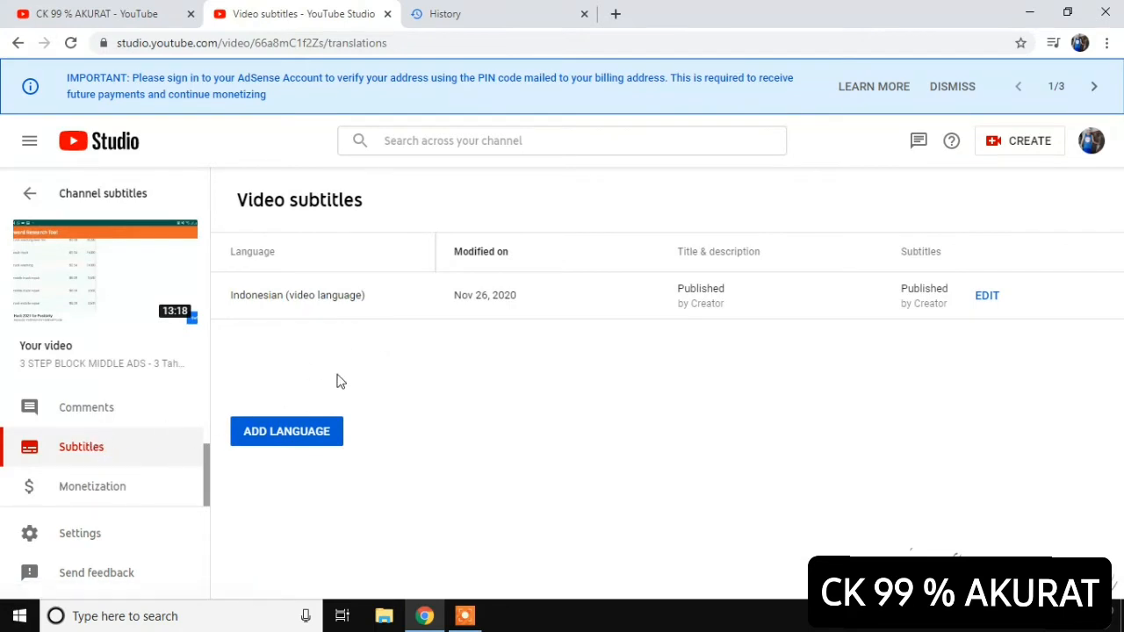
click(290, 435)
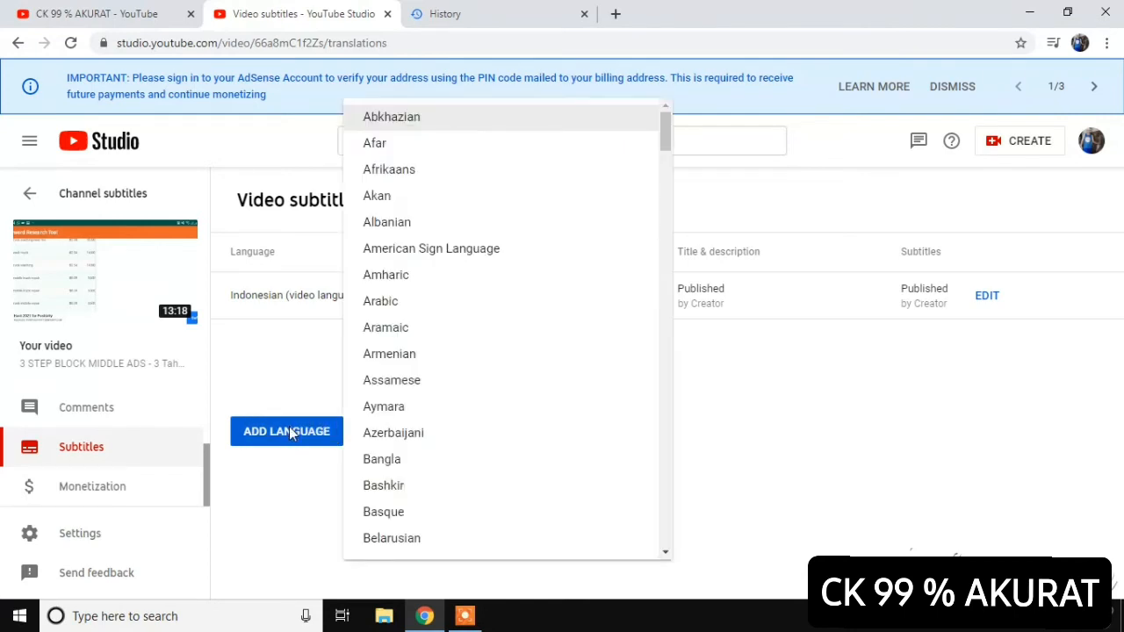
click(438, 303)
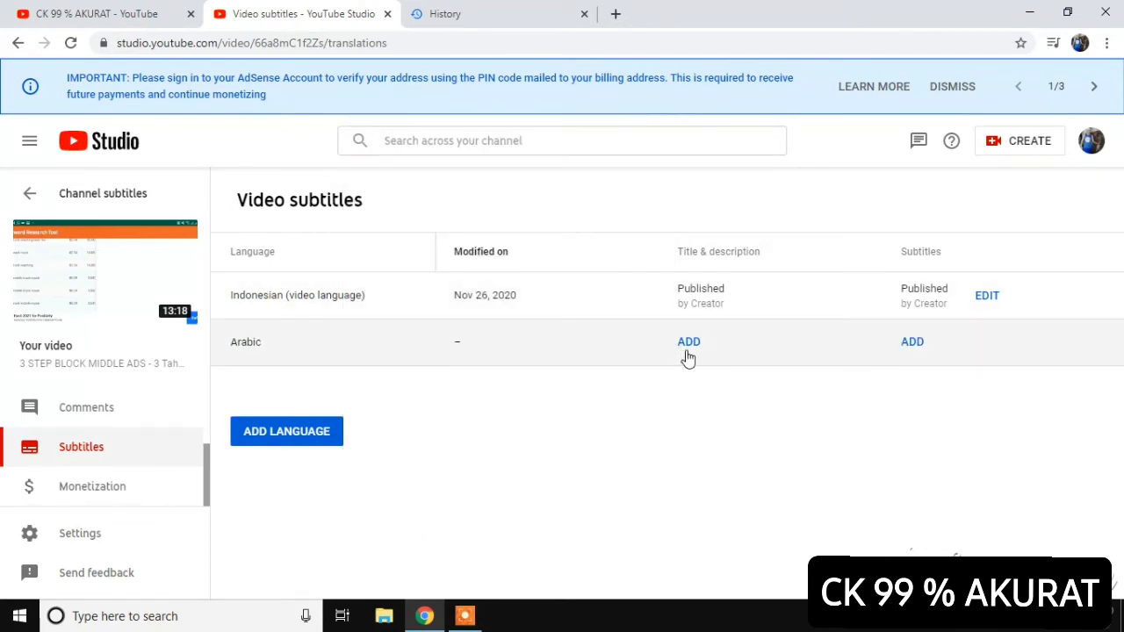
click(690, 344)
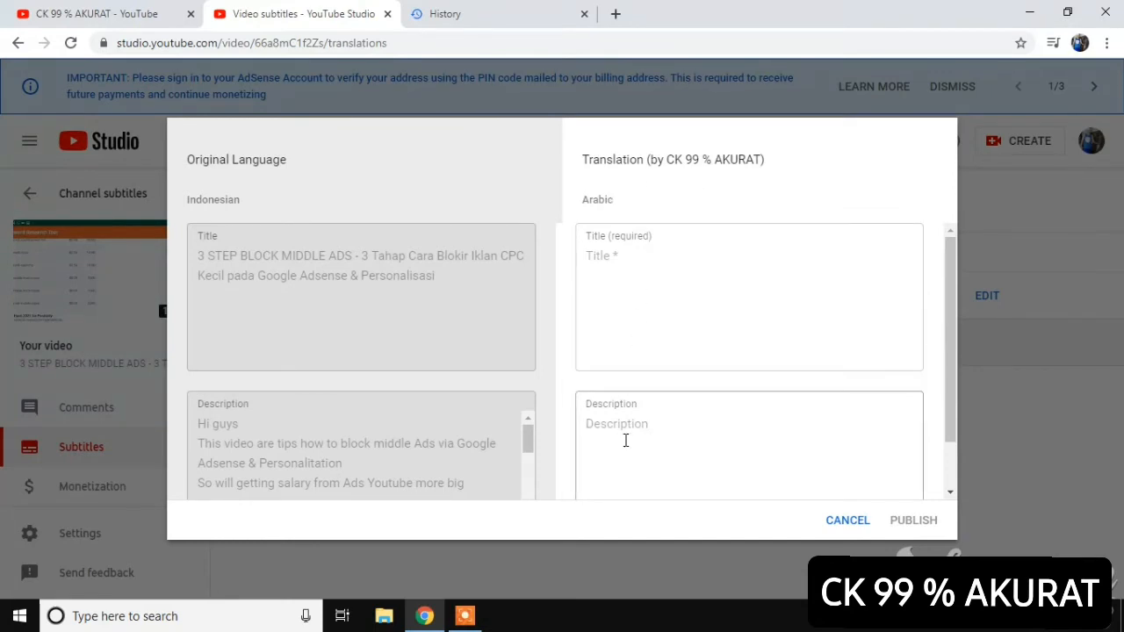
click(845, 525)
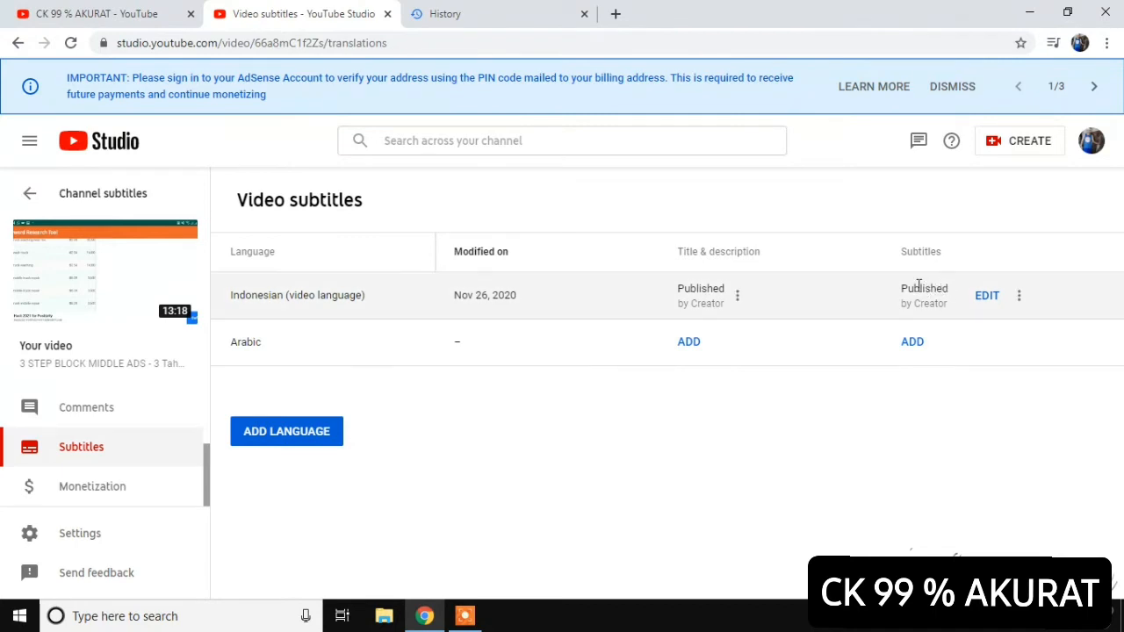
Create the Arabic subtitles with Auto-translate and review the translated captions
click(915, 344)
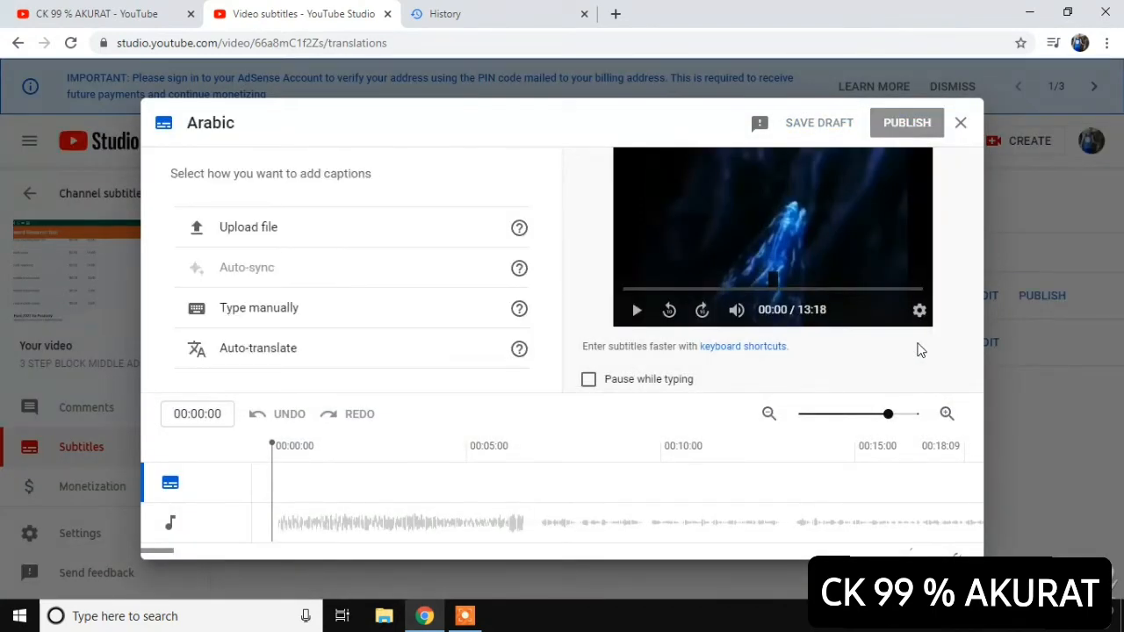
click(290, 352)
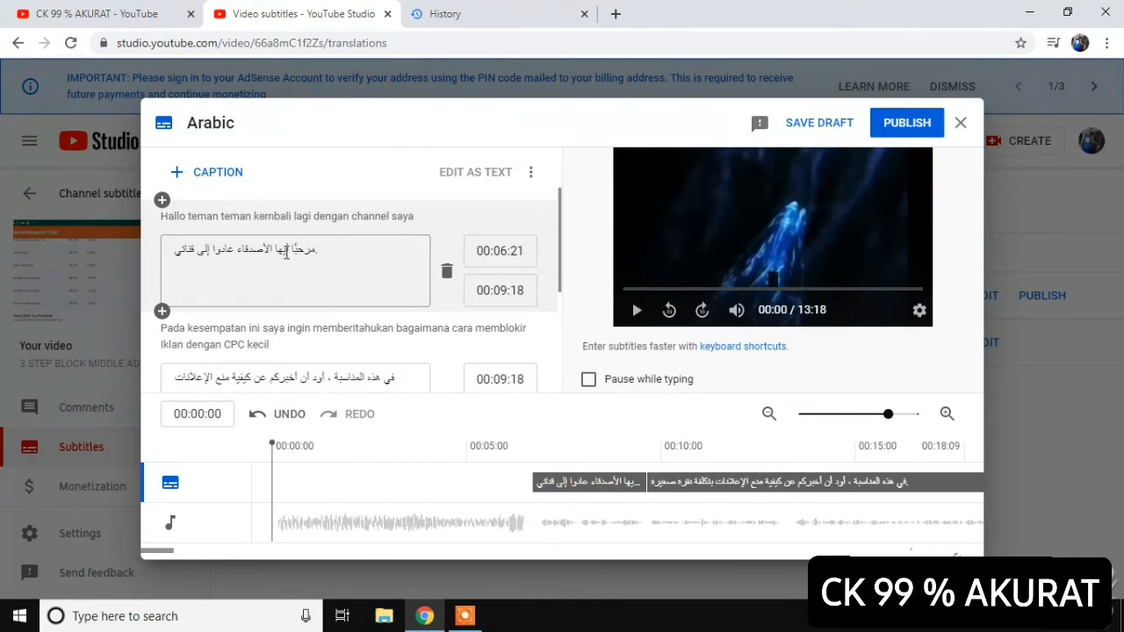
scroll(286, 252, down, 1)
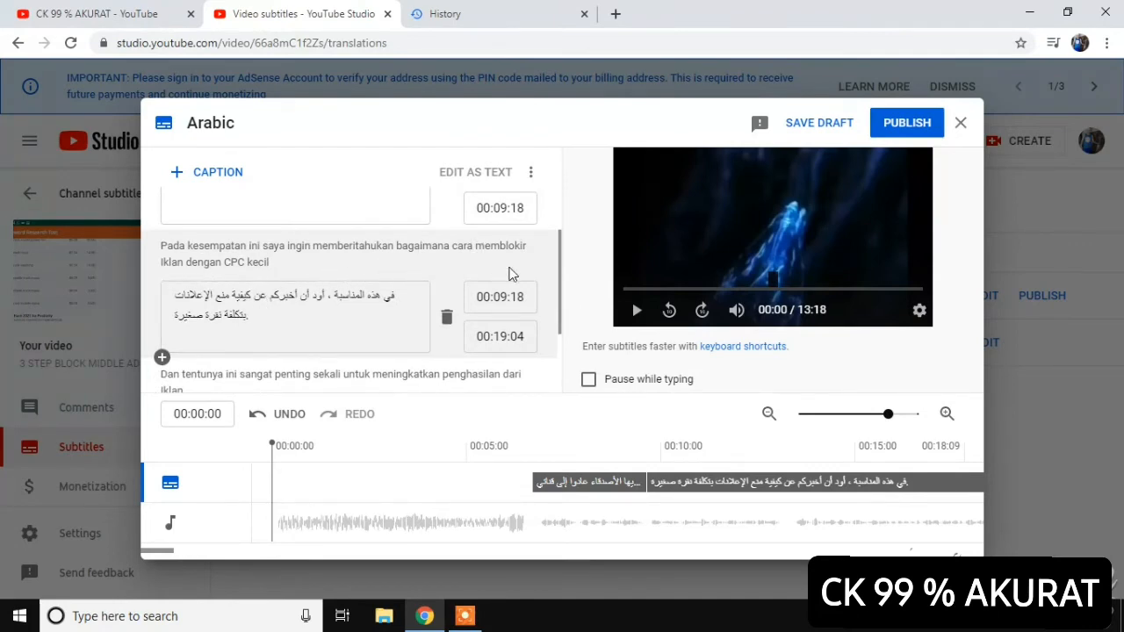
scroll(237, 281, down, 1)
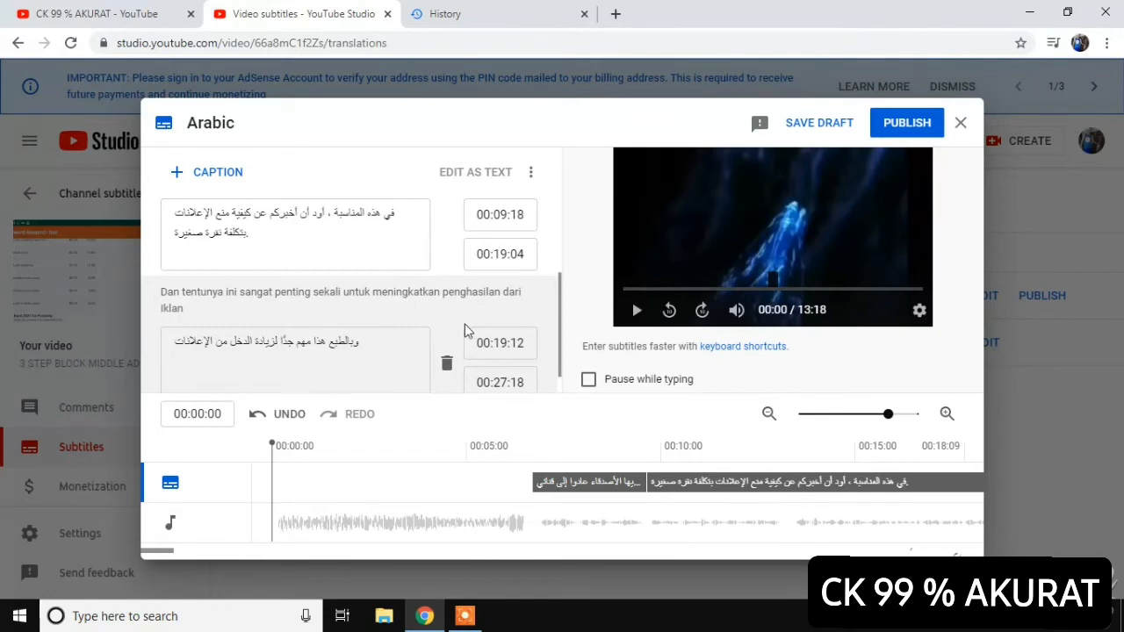
scroll(346, 344, down, 1)
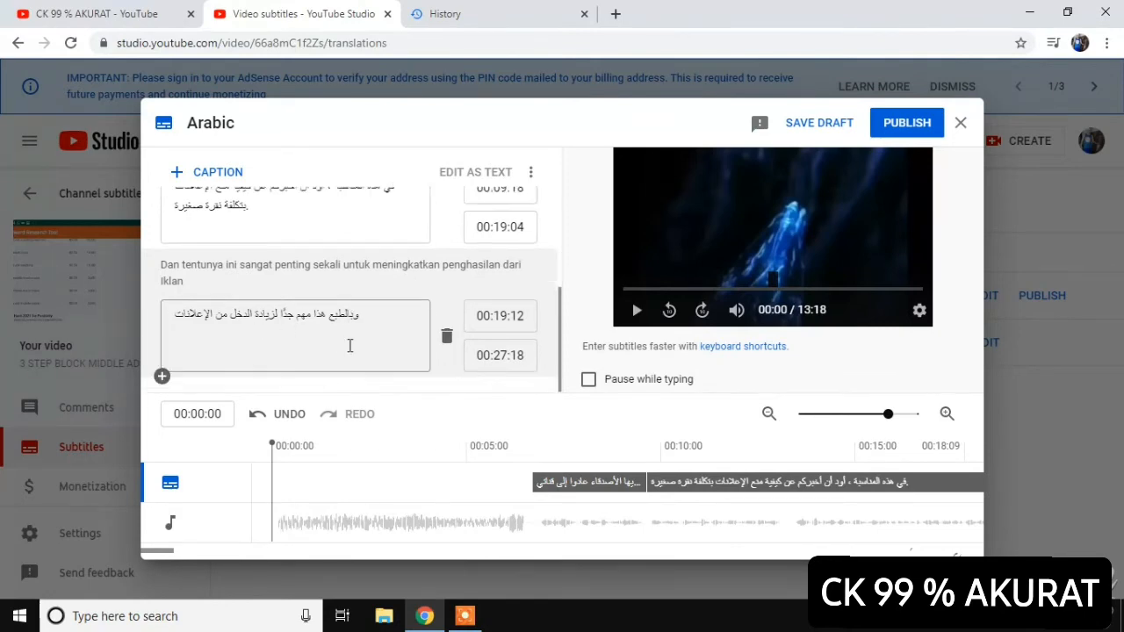
scroll(349, 344, up, 3)
scroll(290, 334, down, 1)
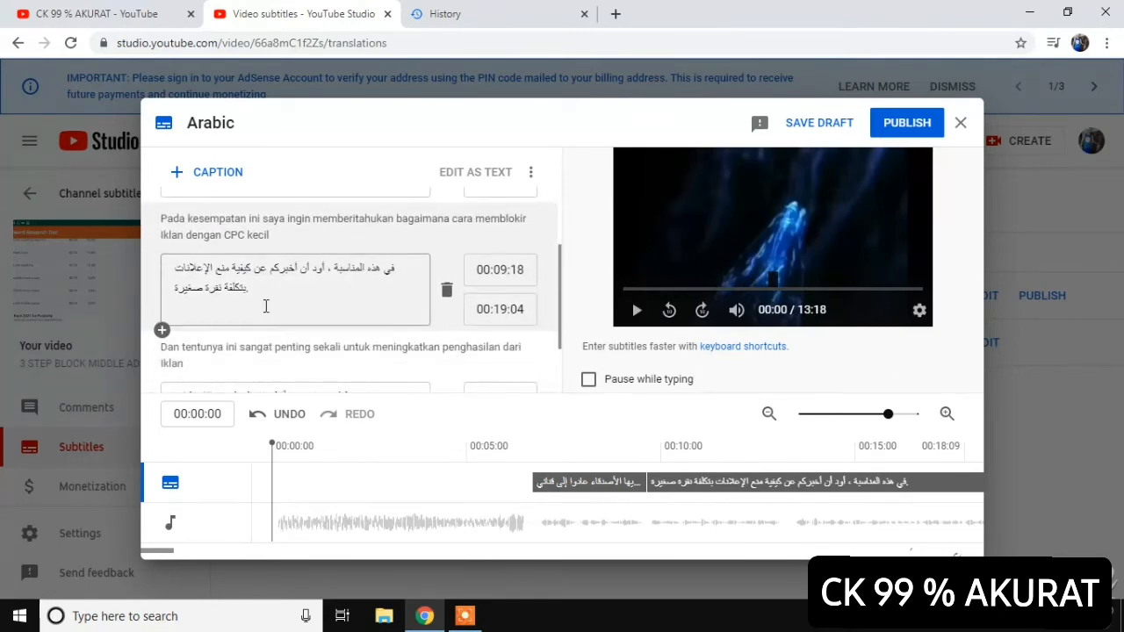
Copy the Arabic text of the 00:09:18 caption and publish the Arabic subtitles
click(268, 294)
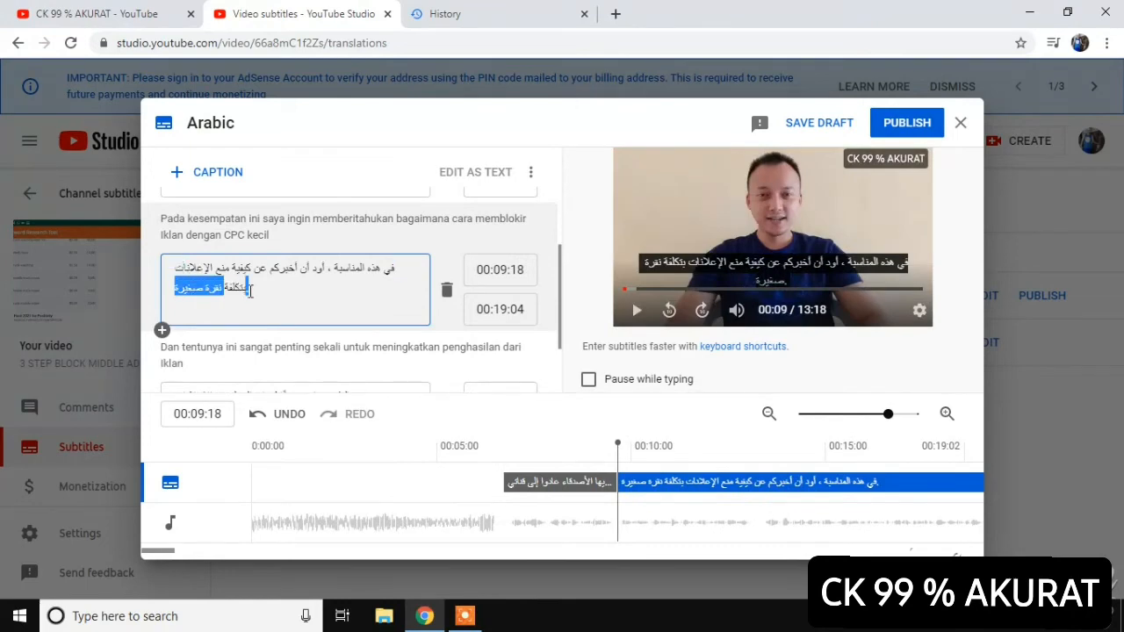
drag(274, 290, 217, 296)
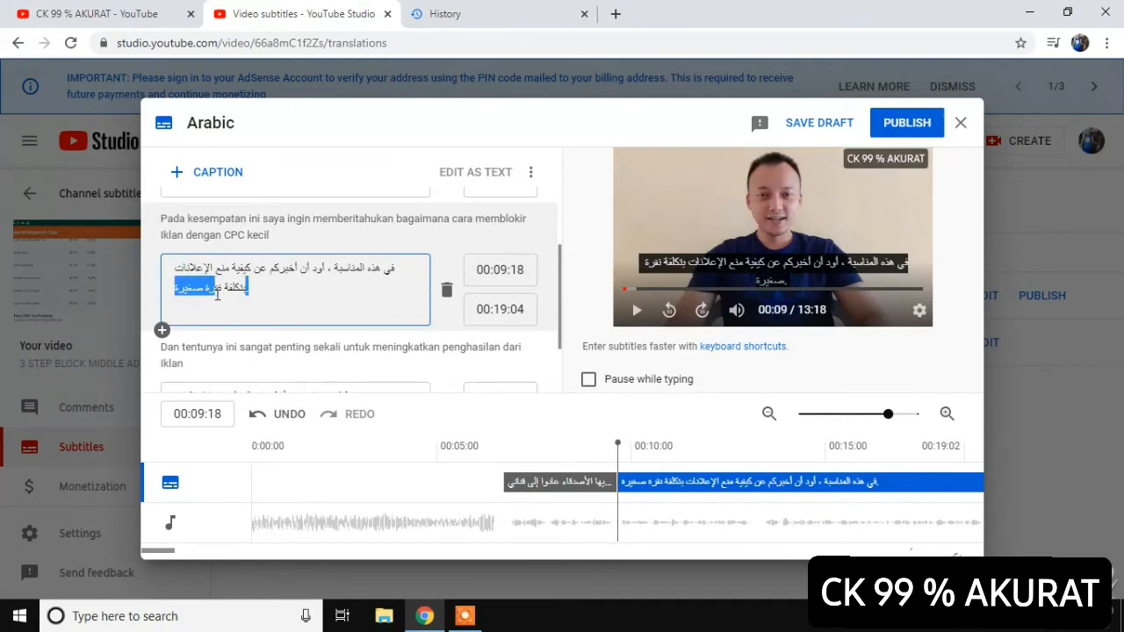
click(171, 267)
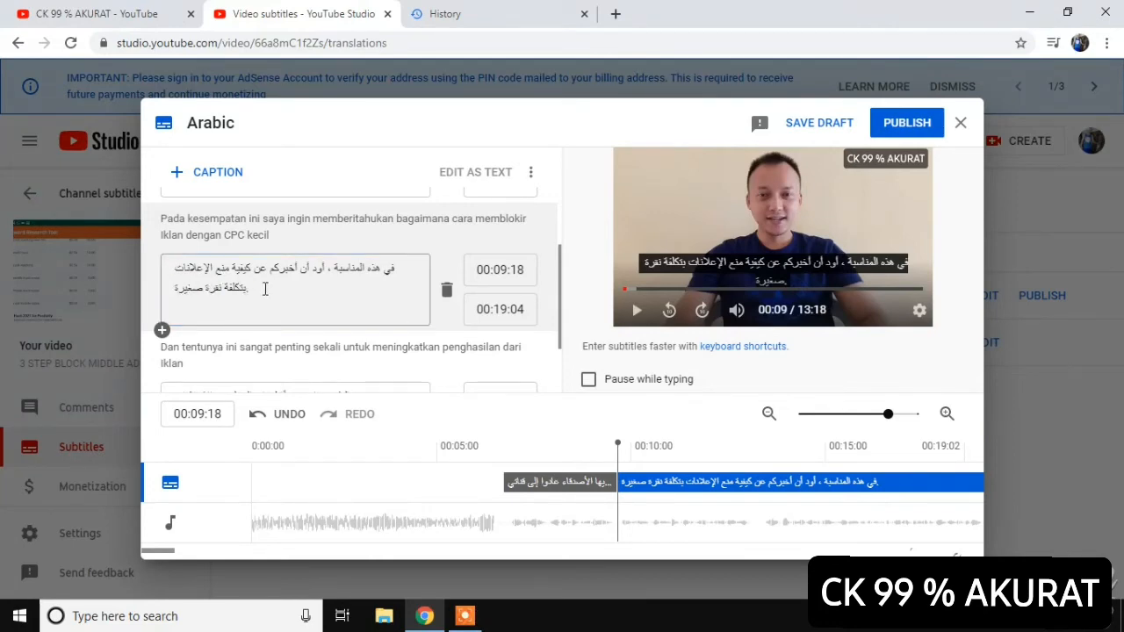
mouse_move(404, 268)
mouse_down()
mouse_move(220, 304)
mouse_move(309, 274)
mouse_move(393, 288)
mouse_move(402, 268)
mouse_up()
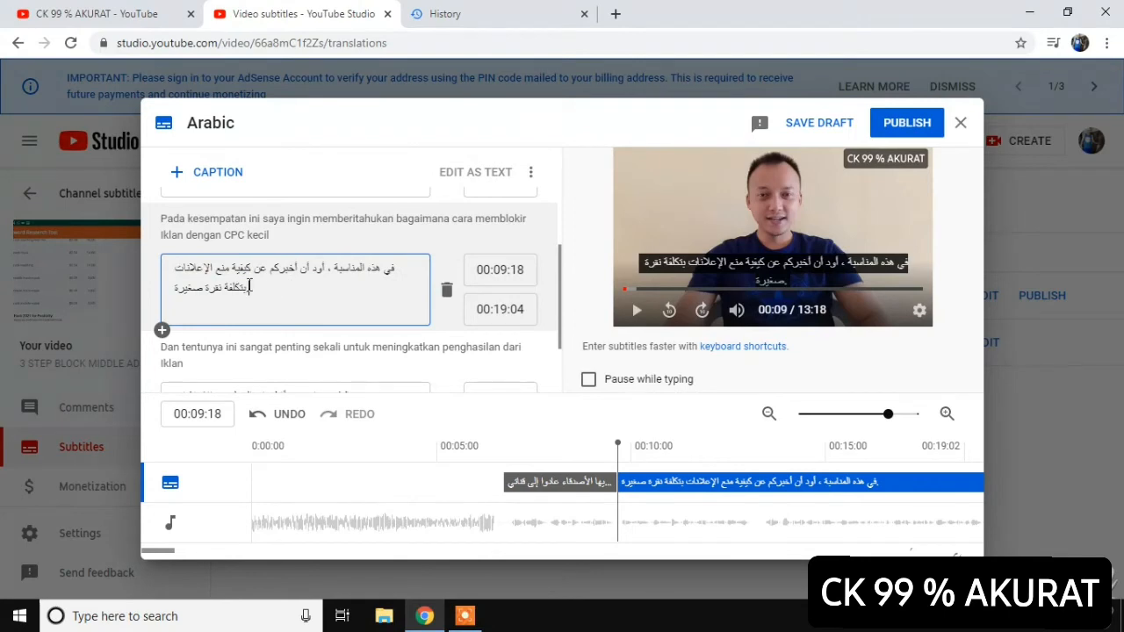
drag(249, 286, 391, 264)
key(ctrl+c)
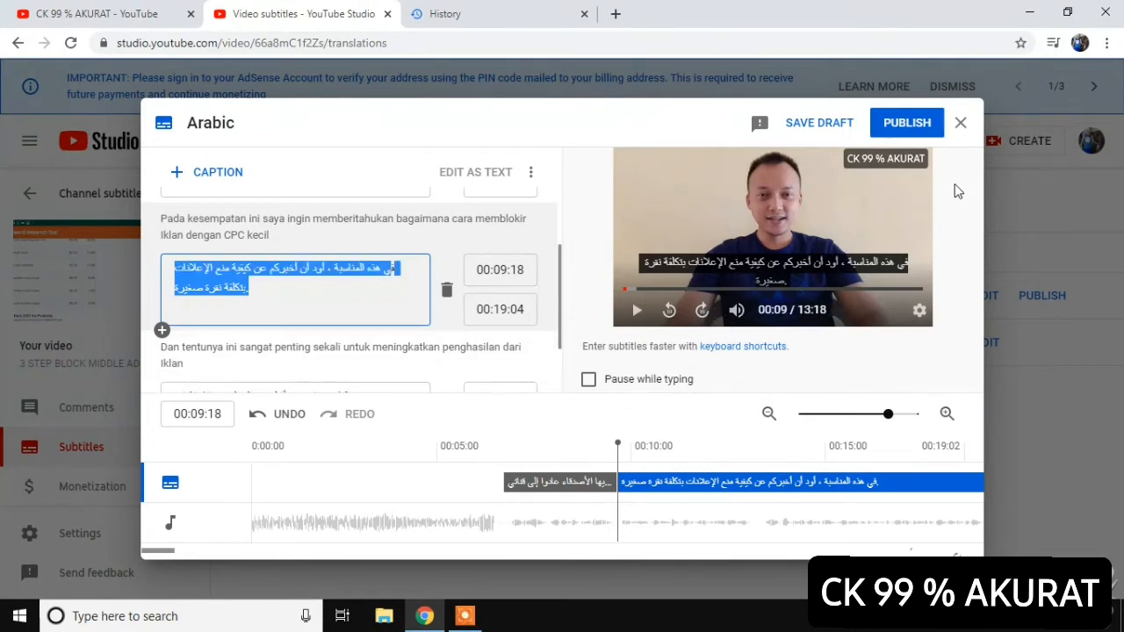
click(931, 123)
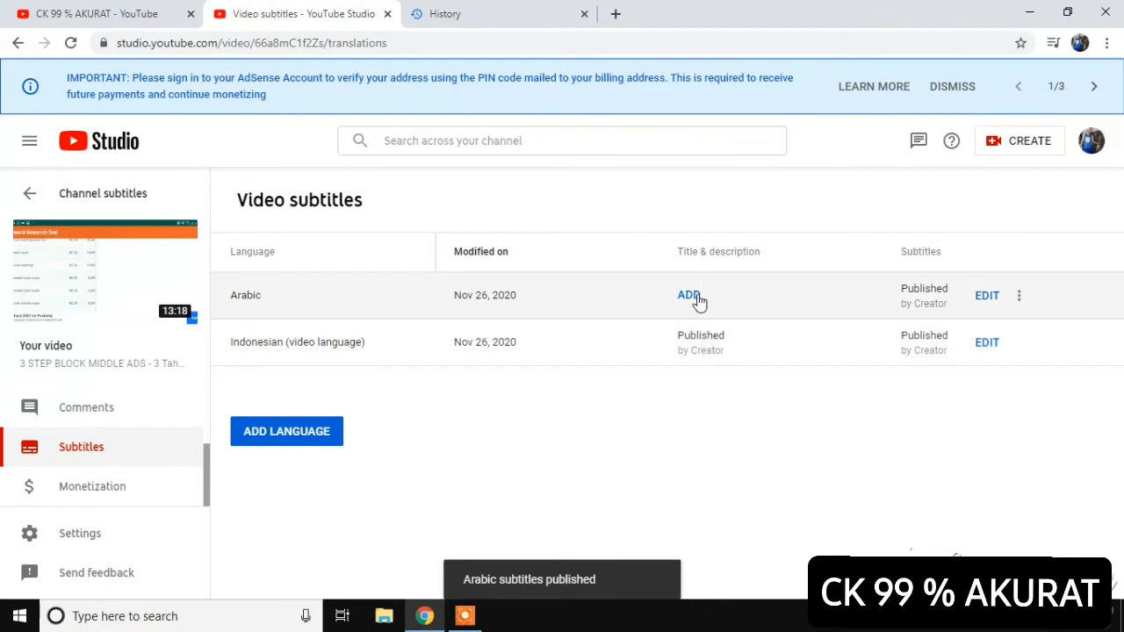
Use the copied Arabic caption text as the video's Arabic title and publish the title translation
click(694, 295)
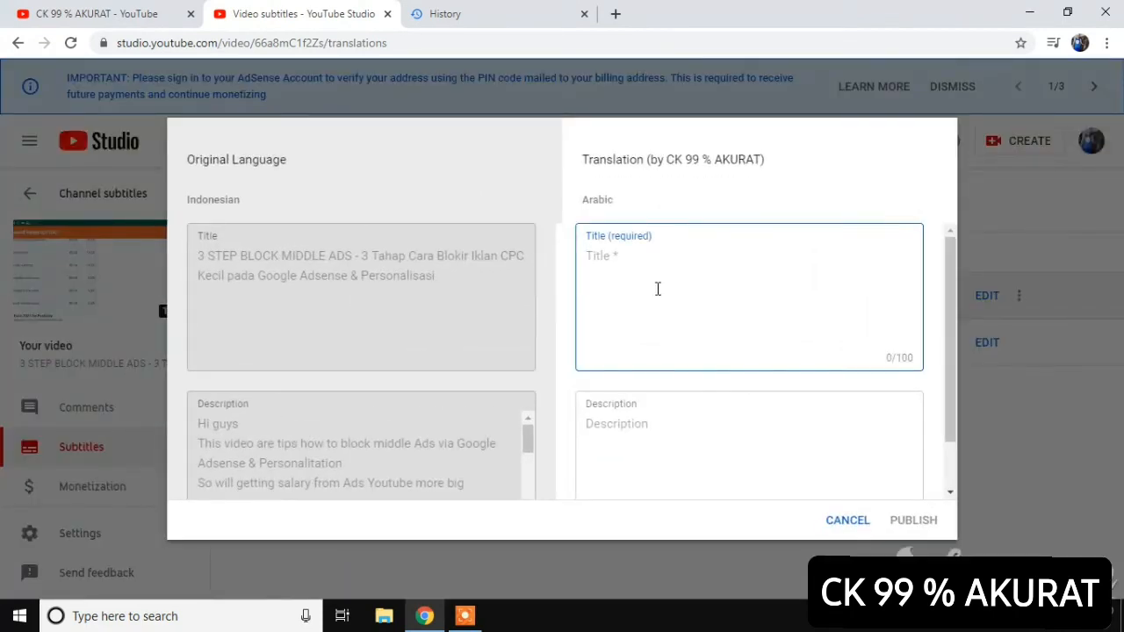
key(ctrl+v)
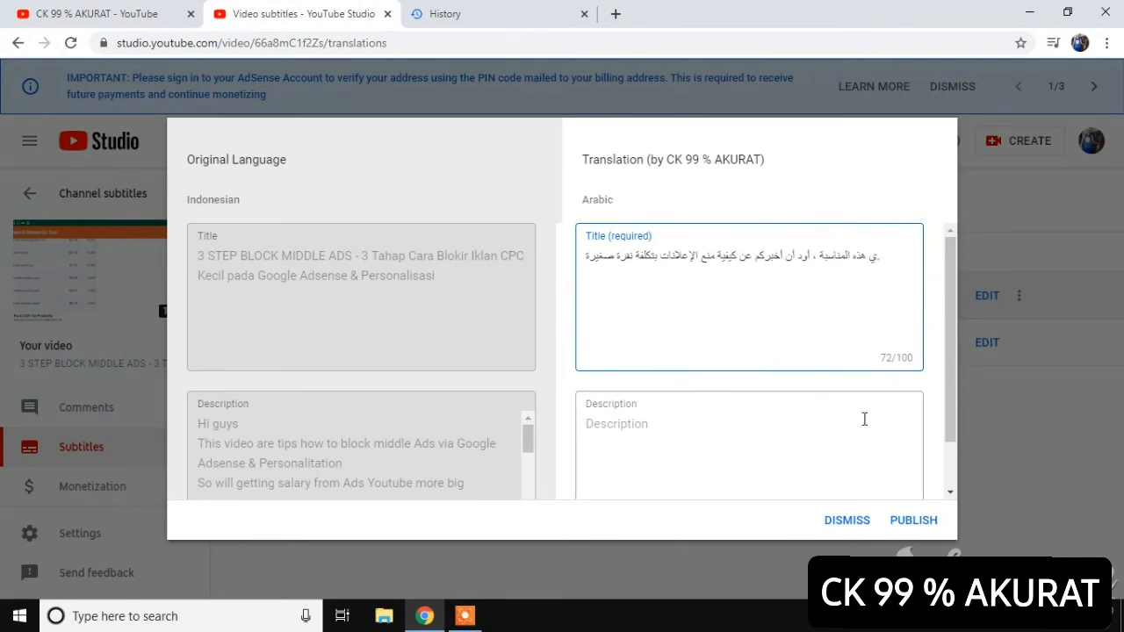
click(904, 527)
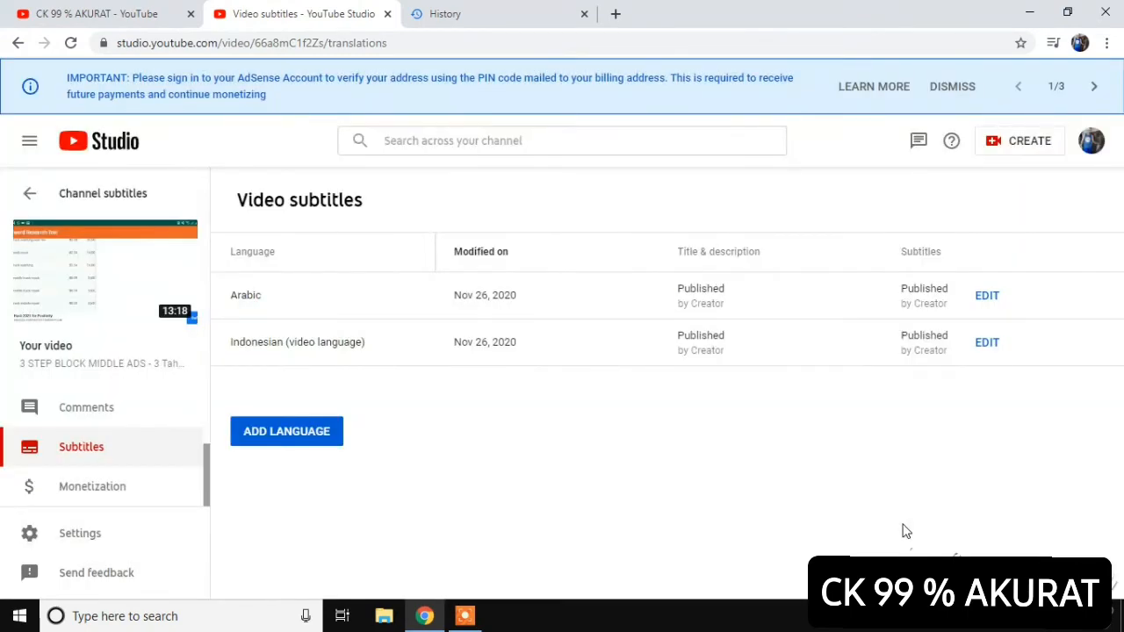
Add American Sign Language to the video's subtitle languages
click(342, 432)
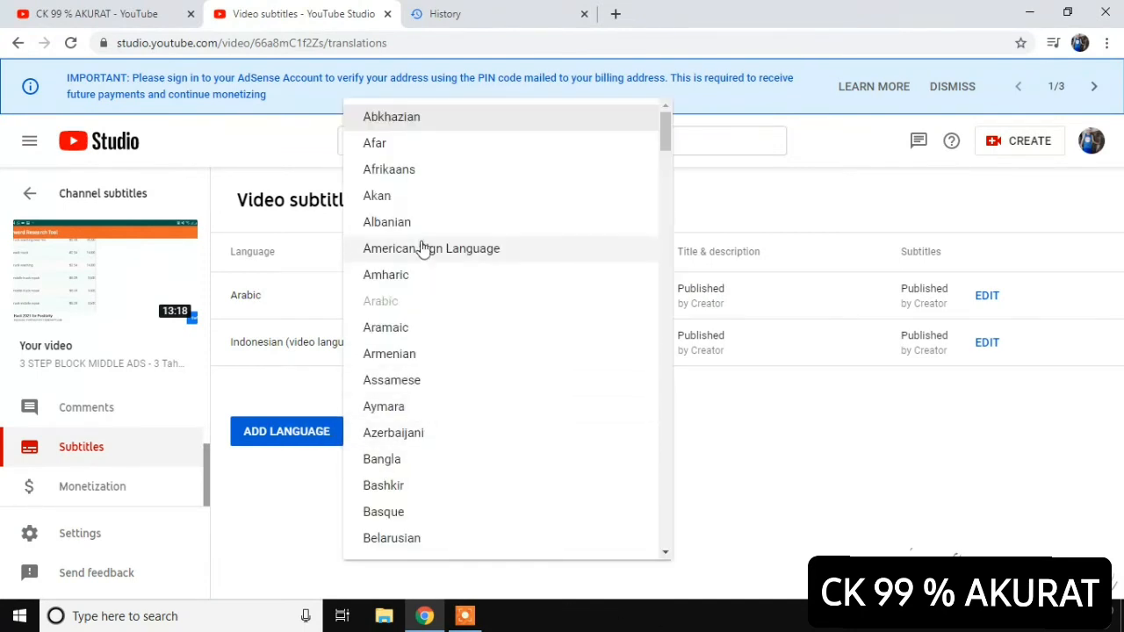
scroll(454, 383, down, 2)
scroll(466, 434, up, 1)
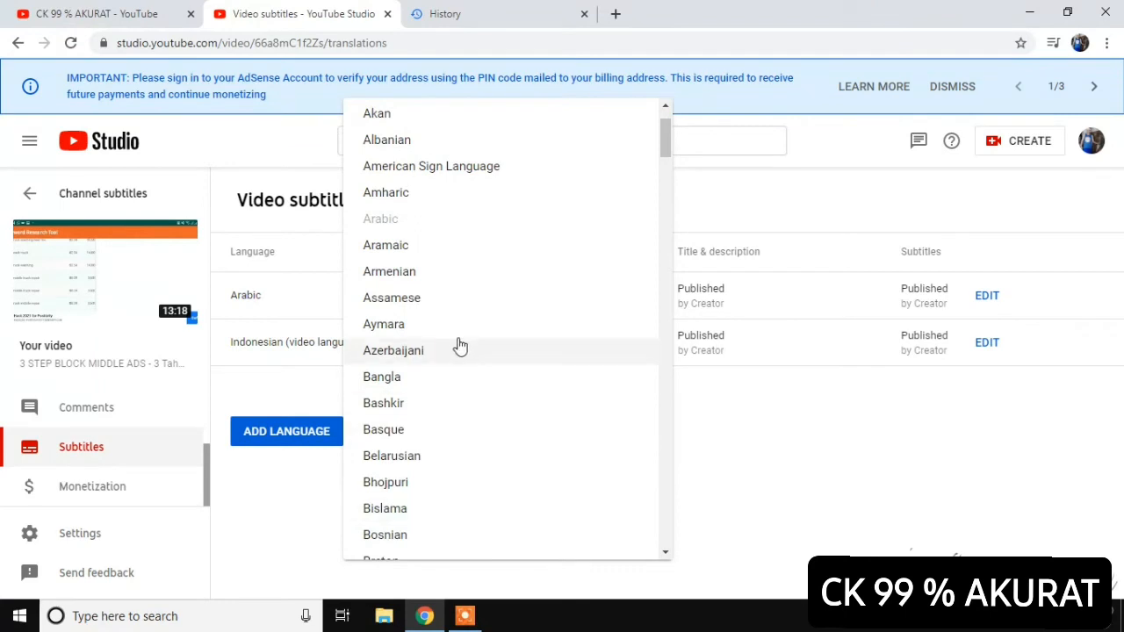
click(435, 169)
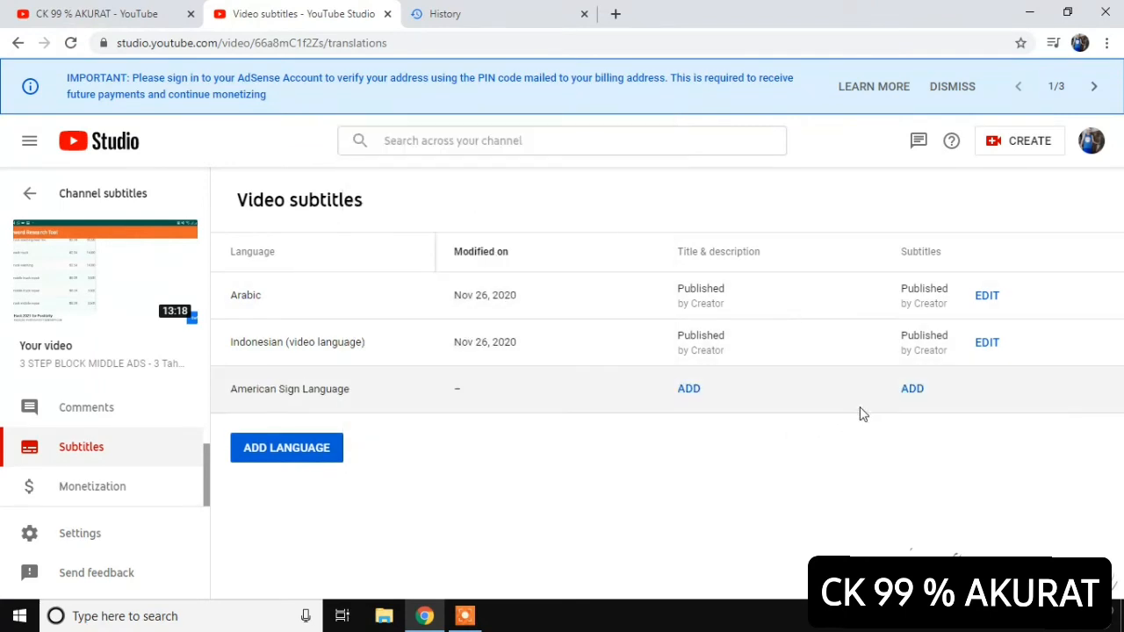
click(918, 401)
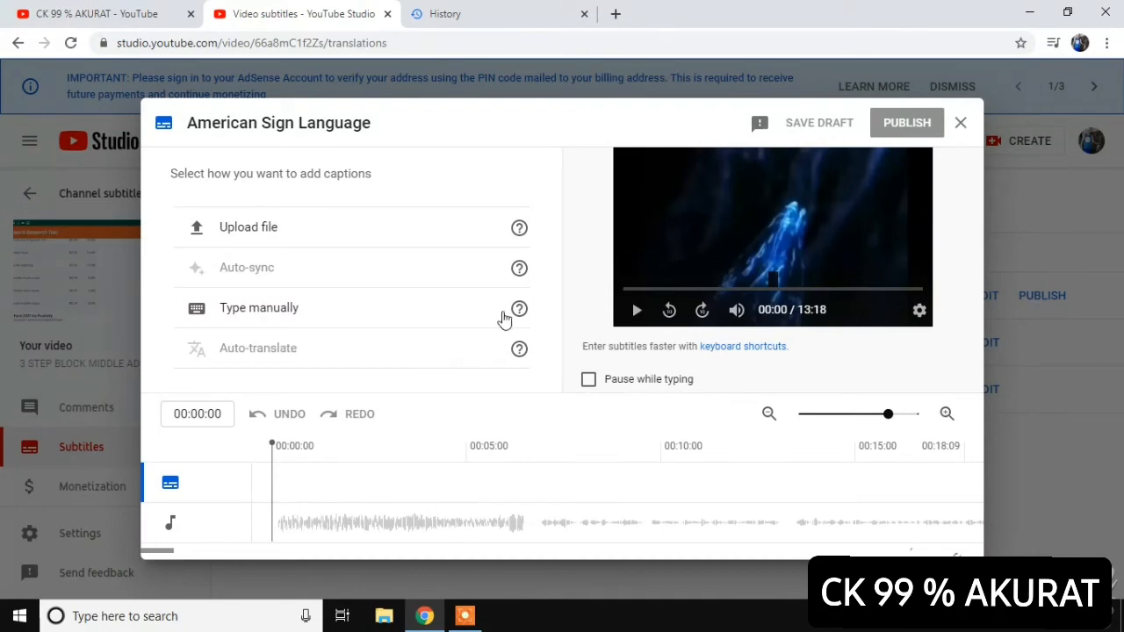
click(961, 123)
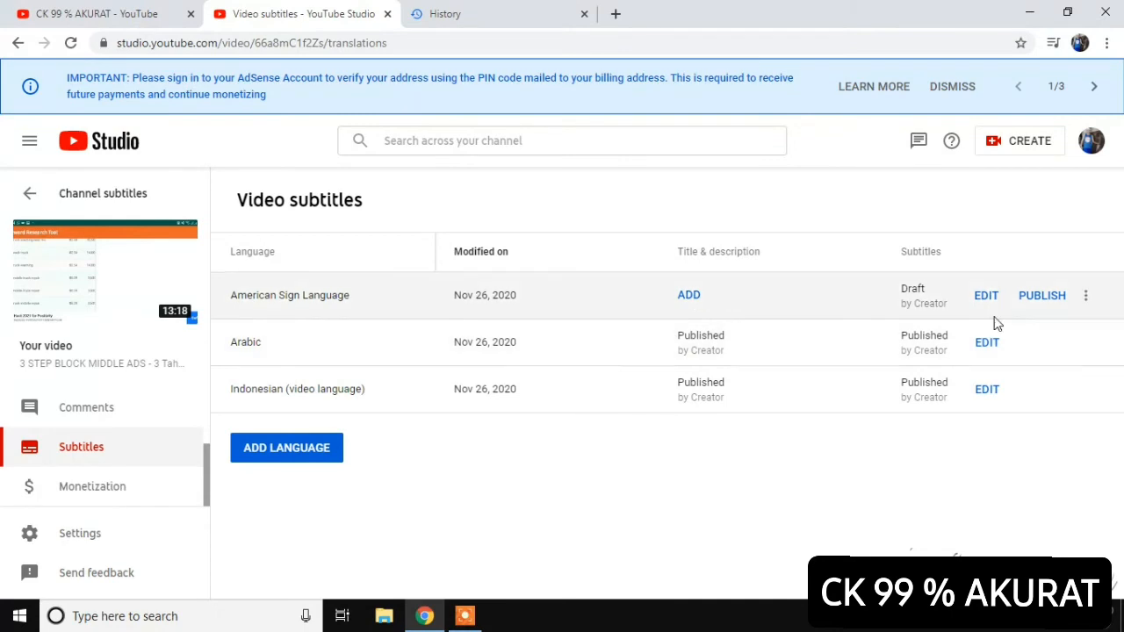
click(1087, 298)
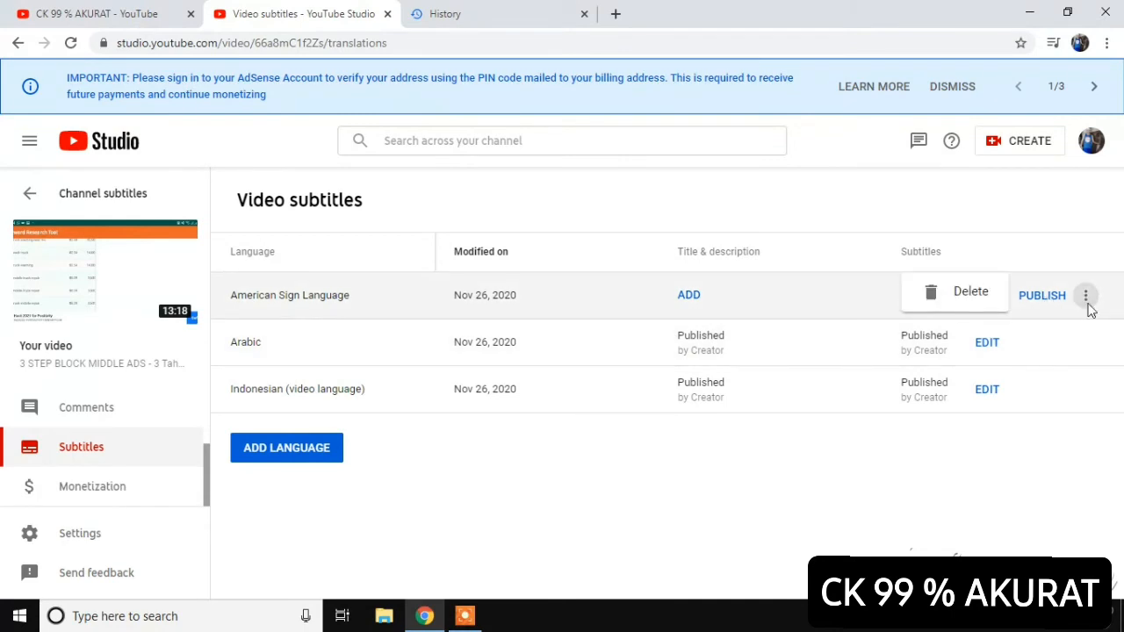
click(965, 291)
click(702, 376)
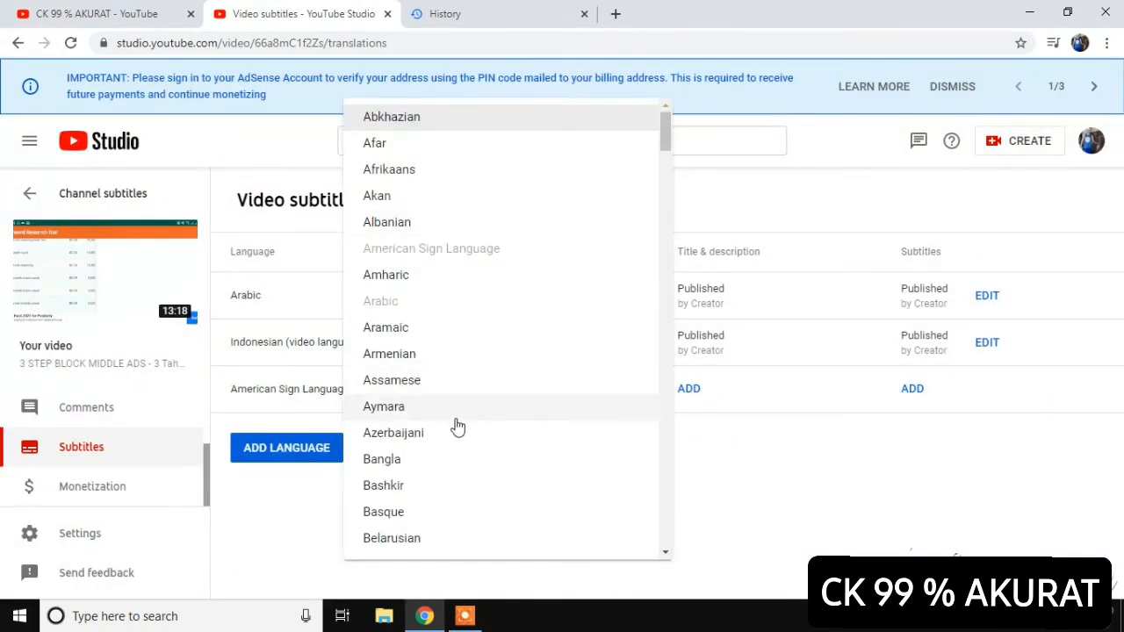
Add English (United States) to the video's subtitle languages
scroll(459, 425, down, 3)
scroll(459, 416, down, 10)
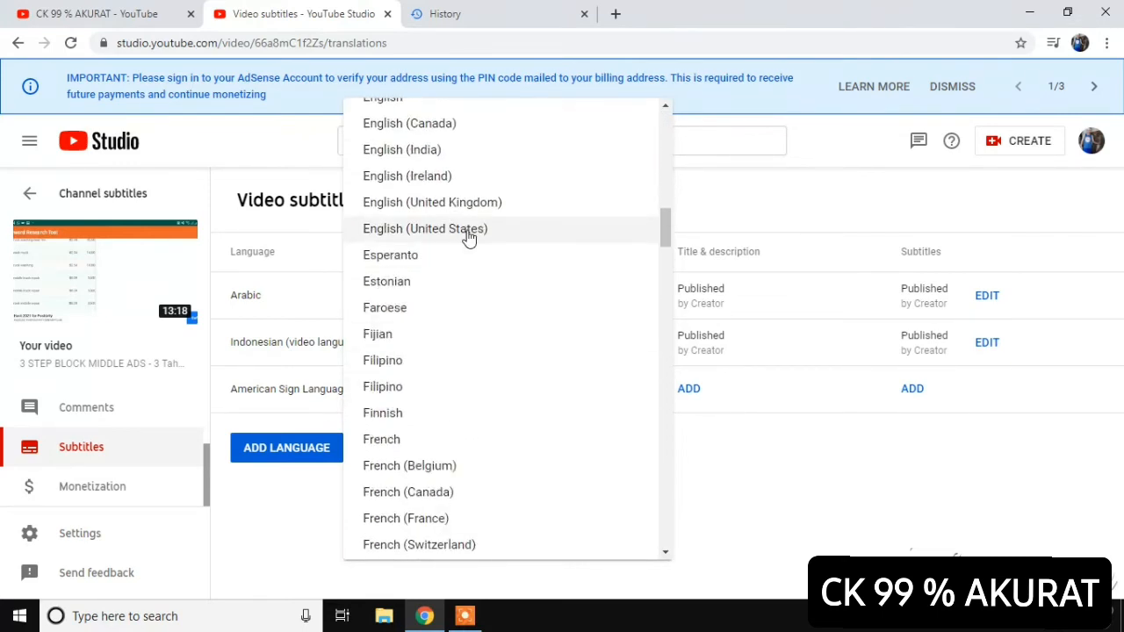
click(469, 230)
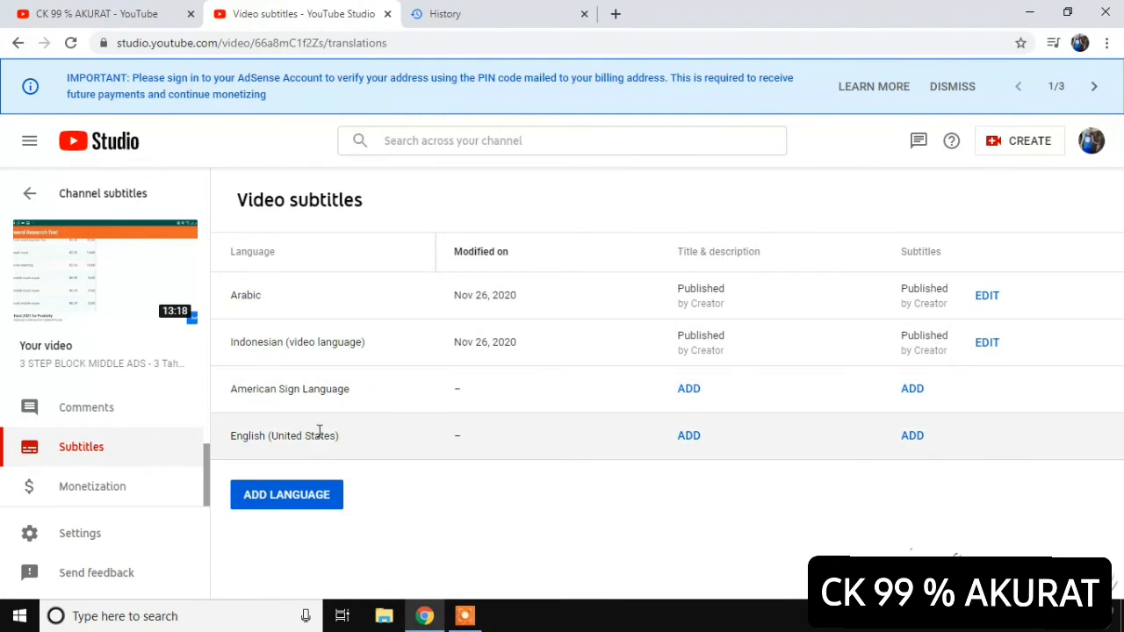
Create the English (United States) subtitles with Auto-translate and review the translated captions
click(912, 435)
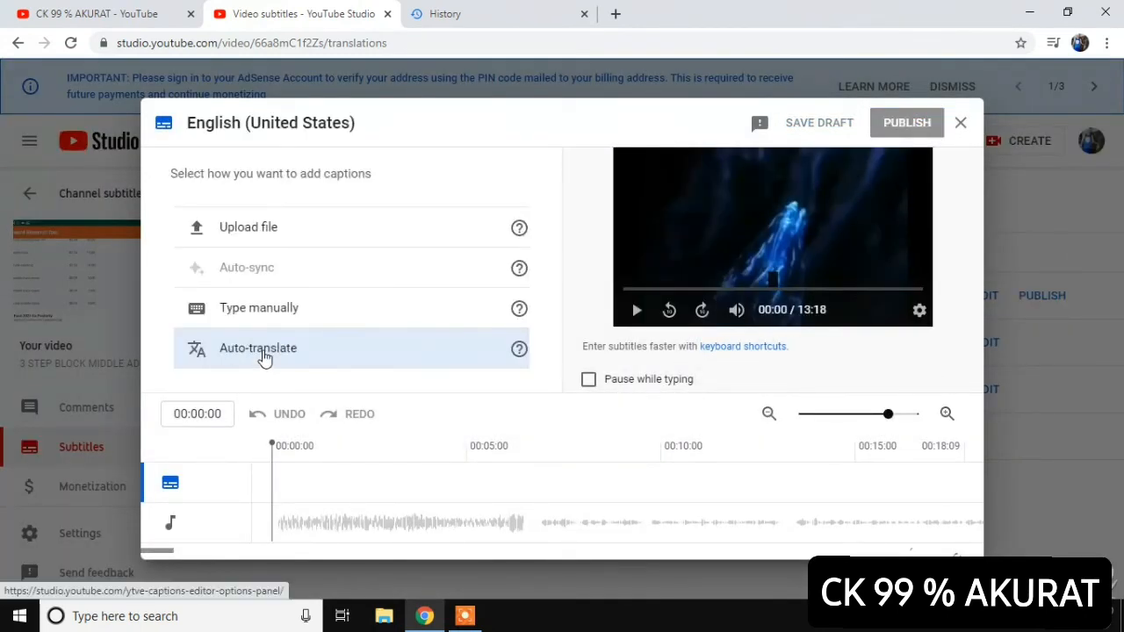
click(264, 351)
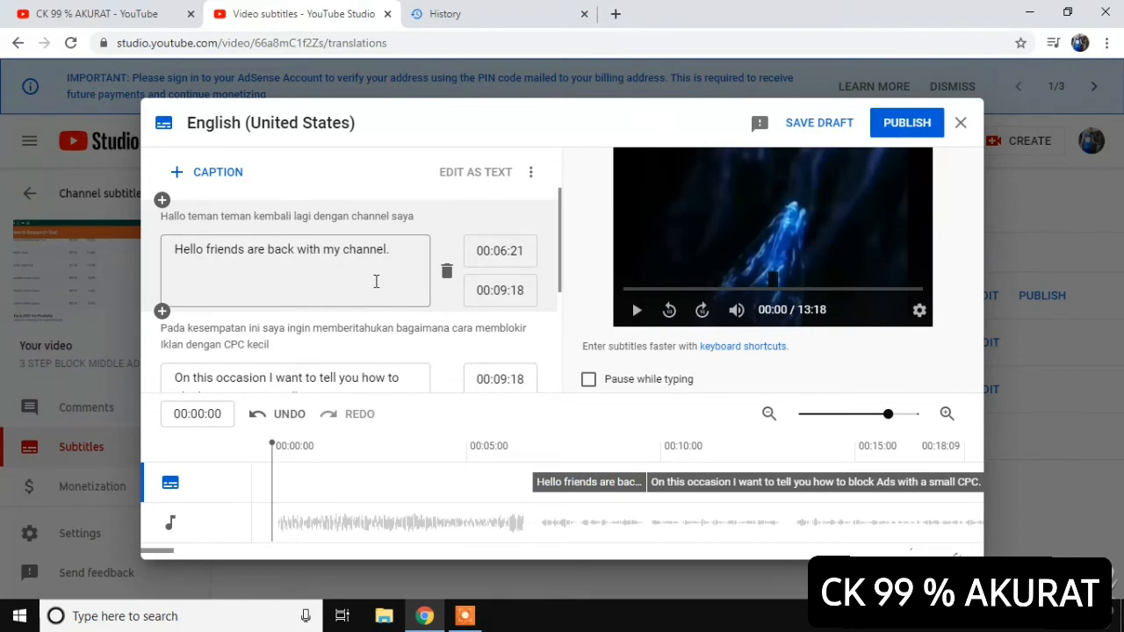
scroll(375, 285, down, 1)
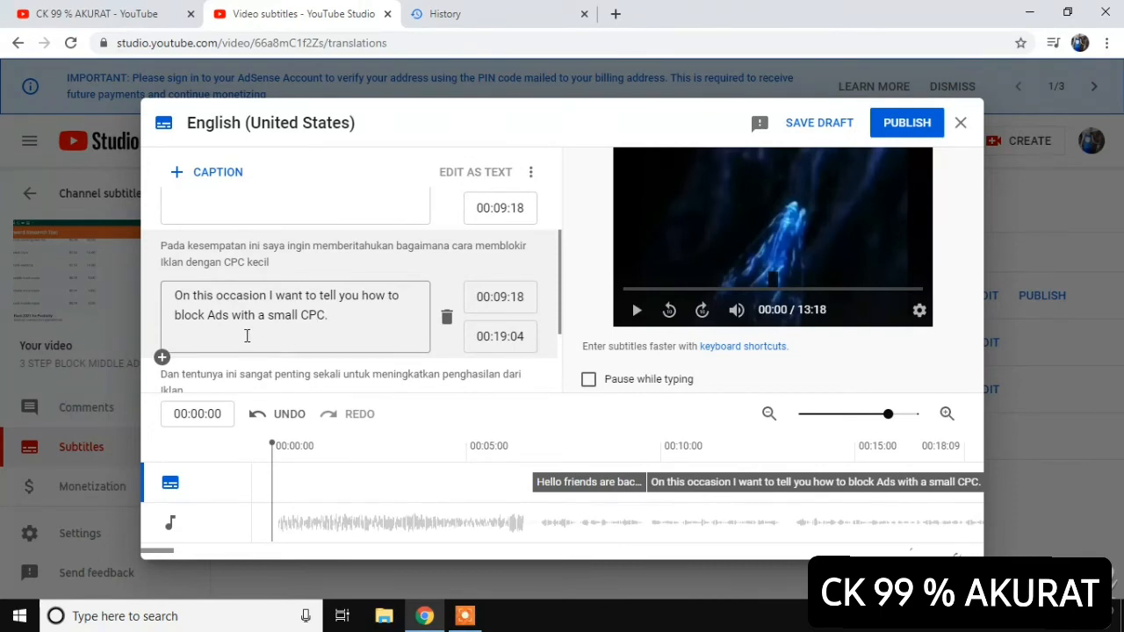
scroll(368, 322, down, 1)
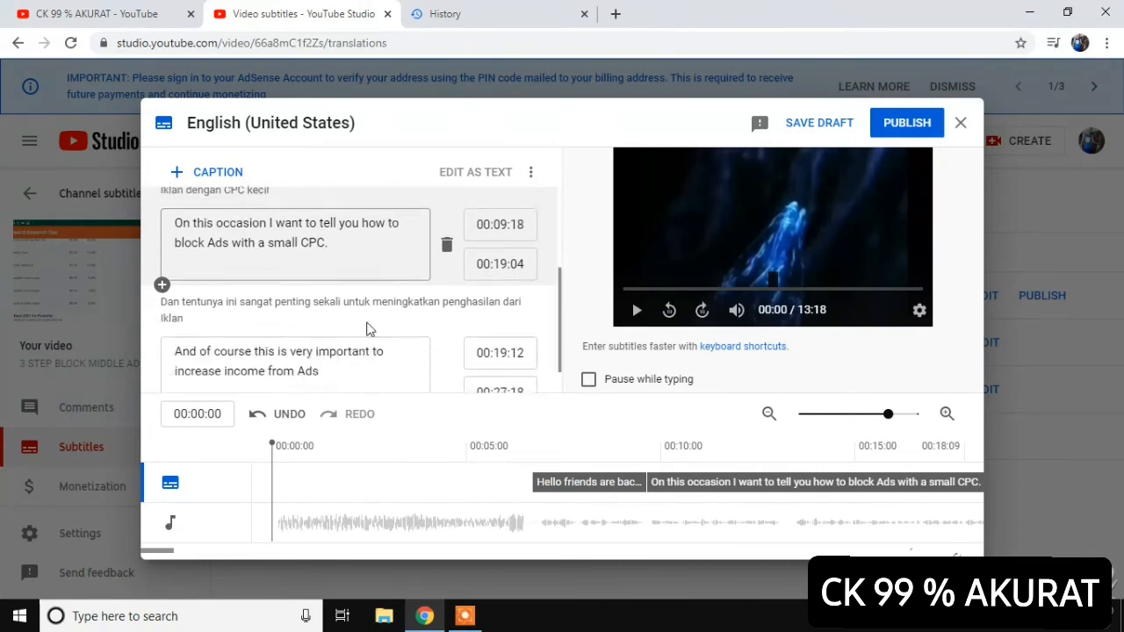
Copy the English text of the 00:09:18 caption and publish the English (United States) subtitles
scroll(342, 347, up, 2)
scroll(255, 338, down, 1)
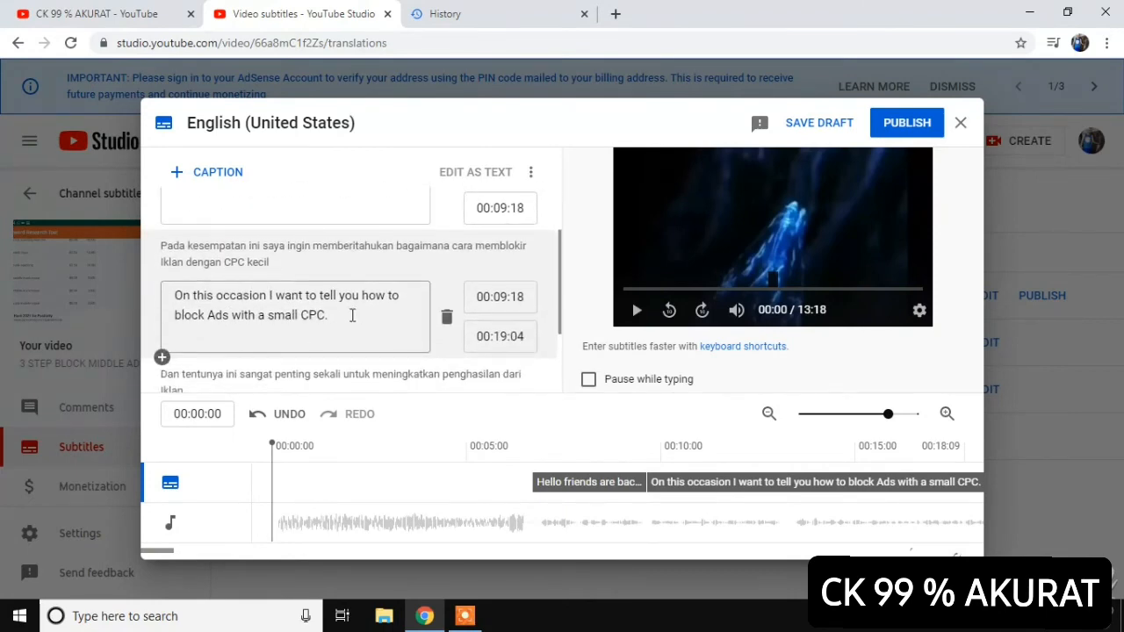
drag(351, 316, 174, 296)
key(ctrl+c)
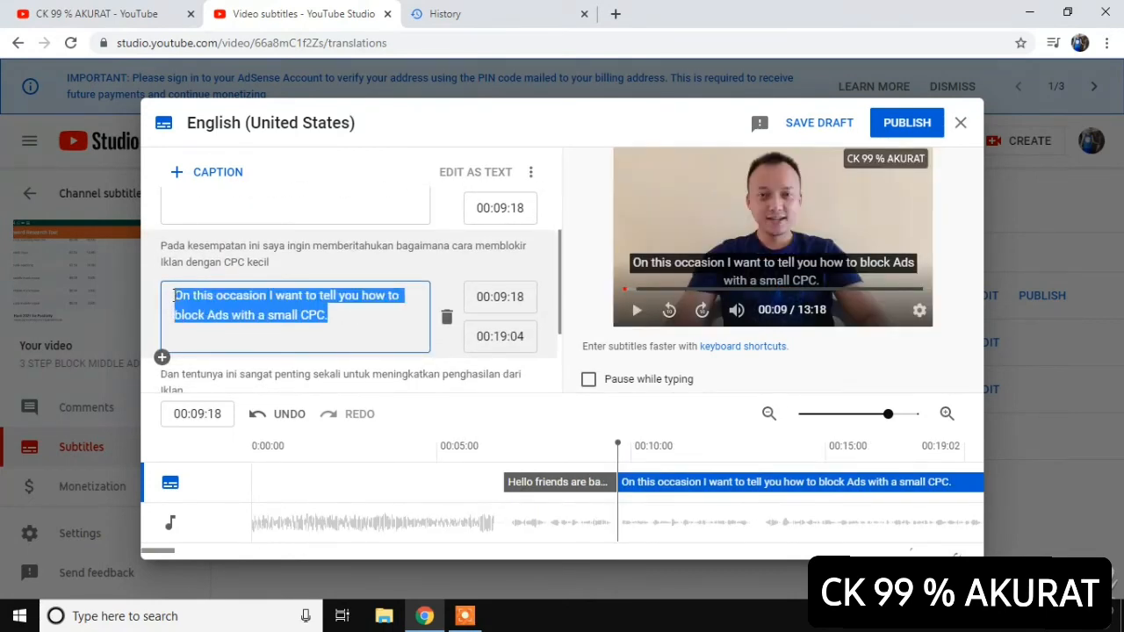
click(936, 121)
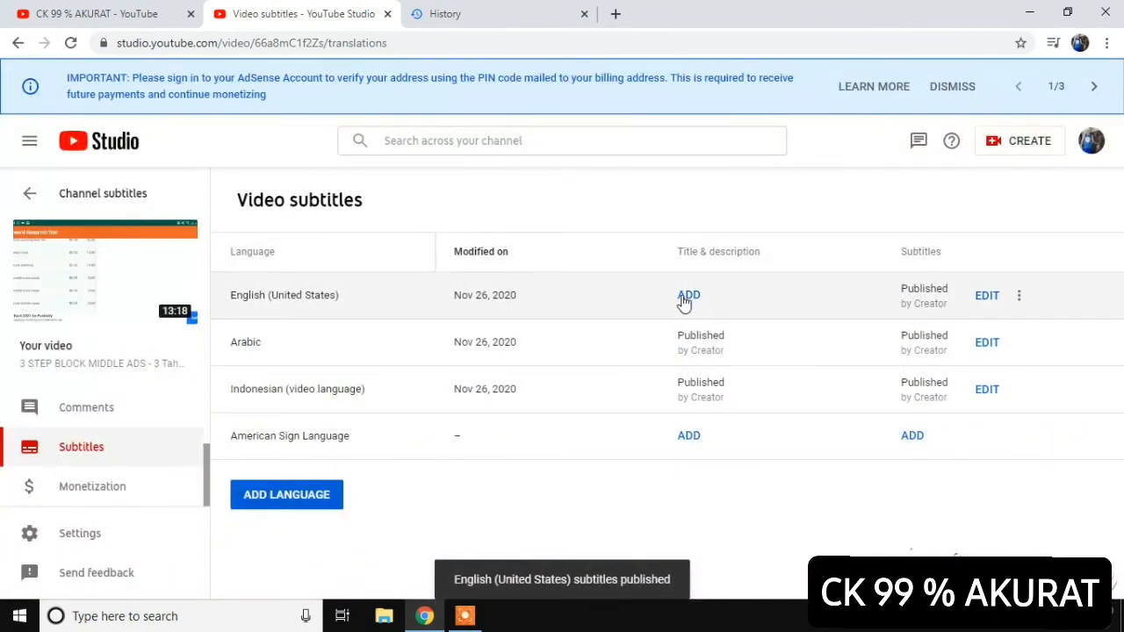
Publish the English (United States) title as "On this occasion I want to tell you how to block Ads with a small CPC", without the final period
click(690, 296)
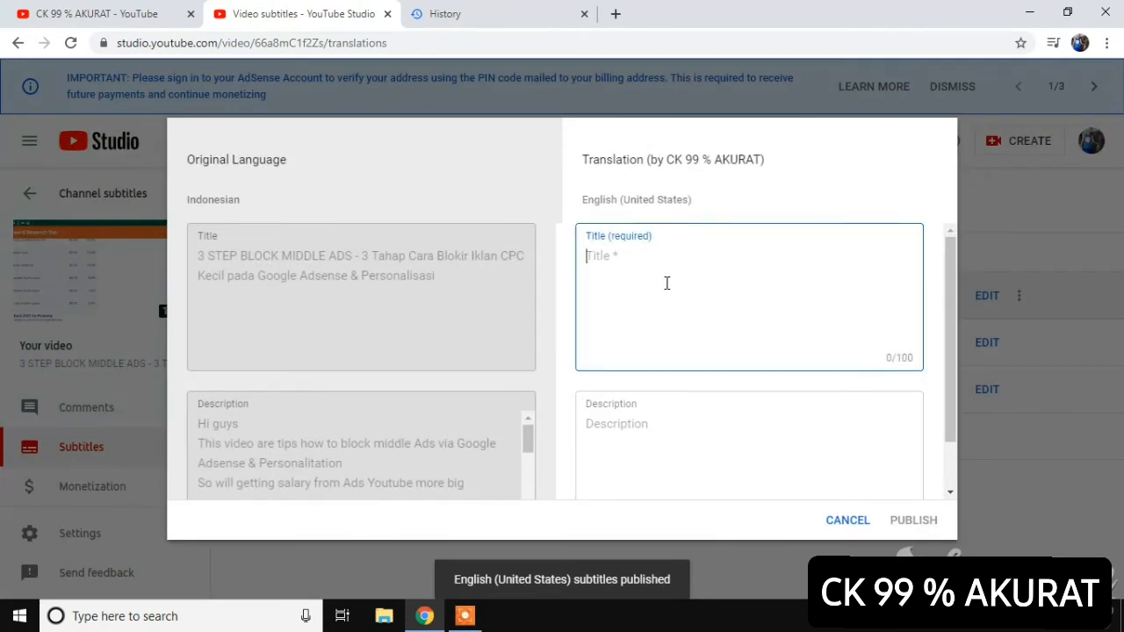
key(ctrl+v)
text(.)
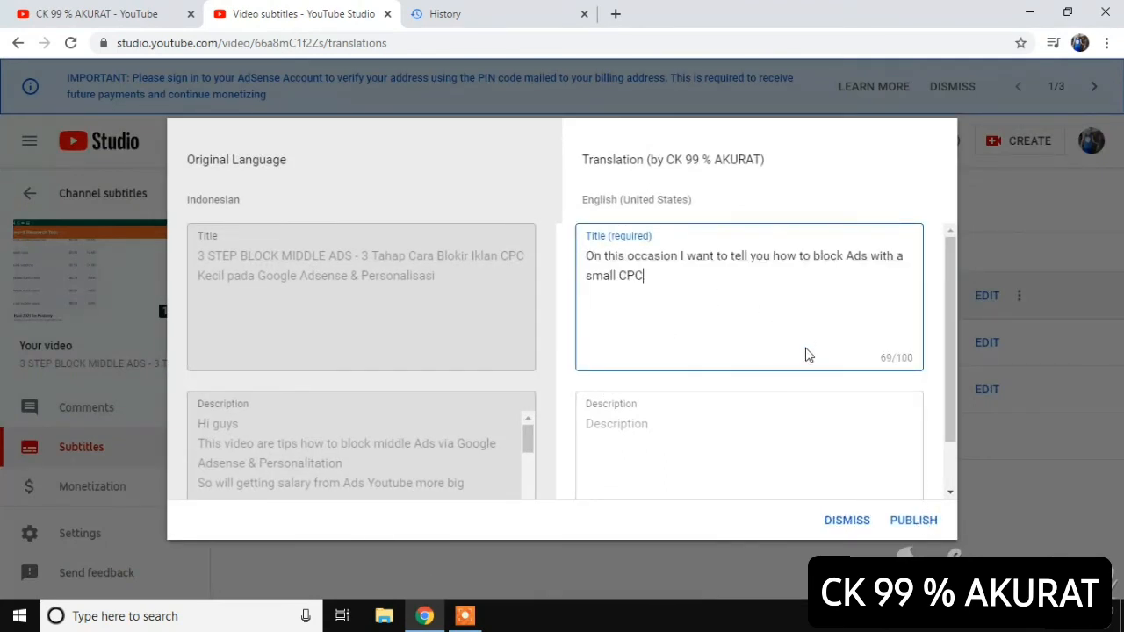
click(901, 521)
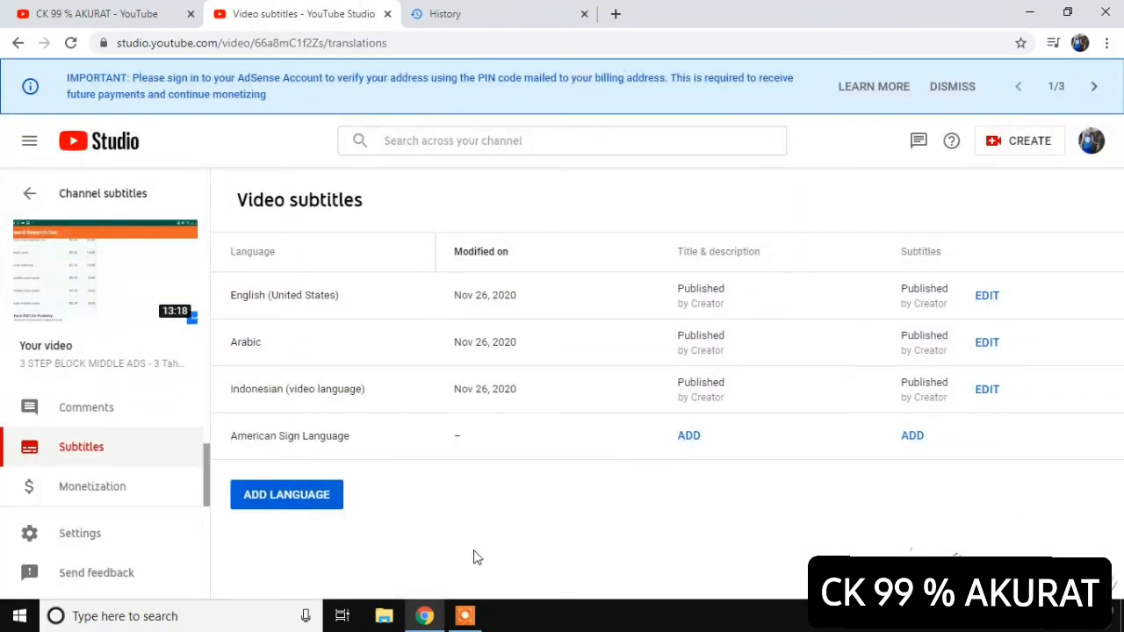
Add Chinese (Hong Kong) to the video's subtitle languages
click(321, 499)
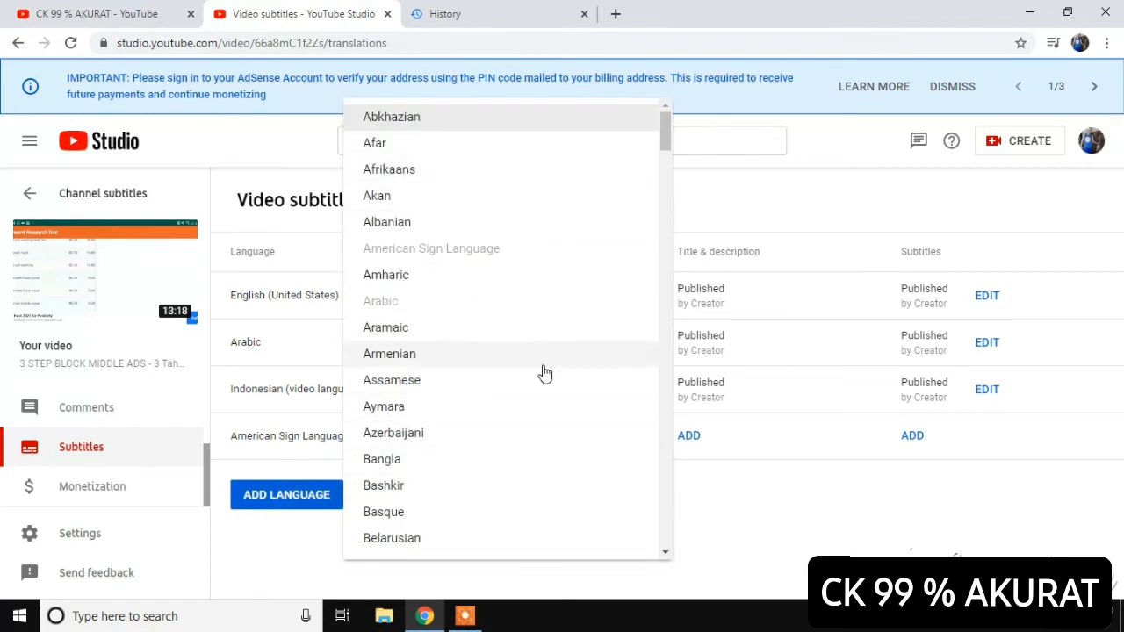
scroll(541, 381, down, 4)
scroll(542, 381, down, 1)
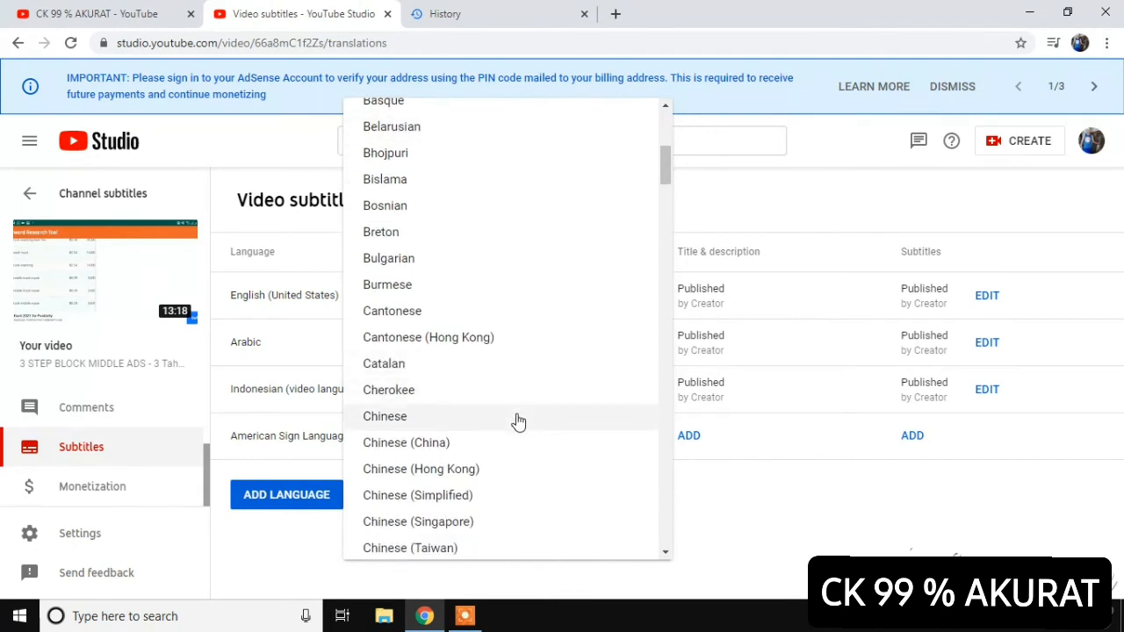
scroll(517, 426, down, 1)
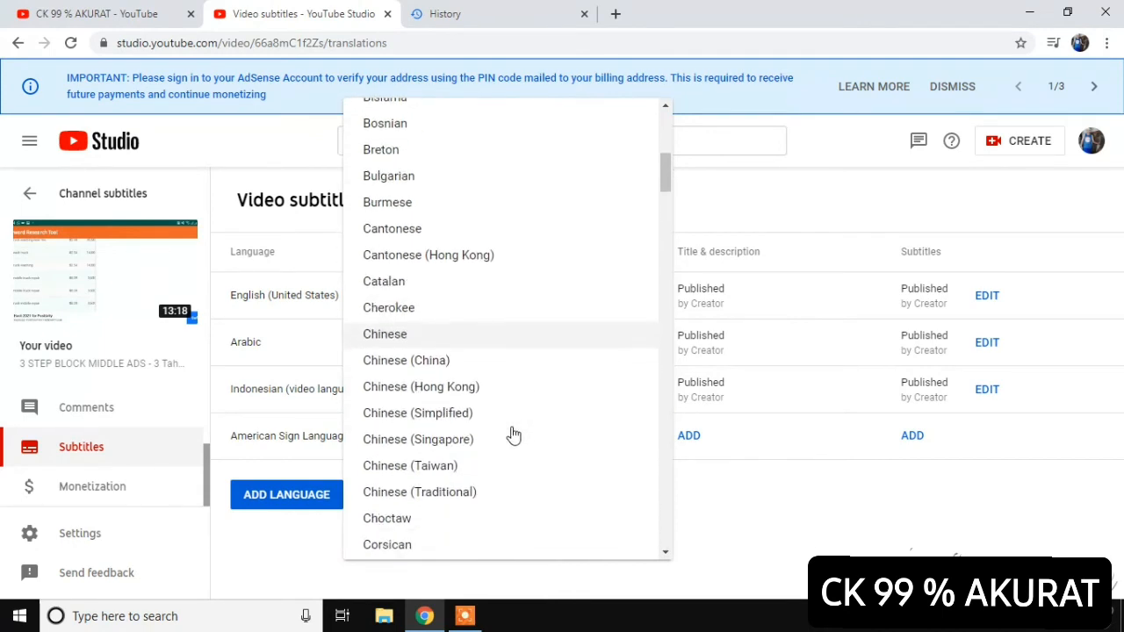
click(443, 388)
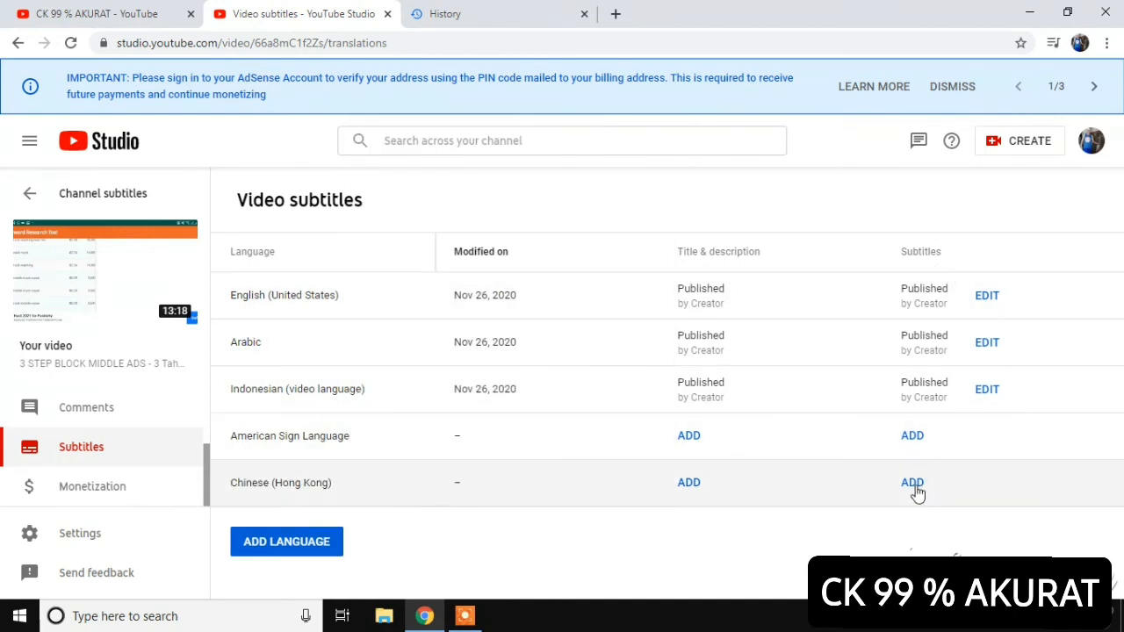
Create the Chinese (Hong Kong) subtitles with Auto-translate and review the translated captions
click(913, 483)
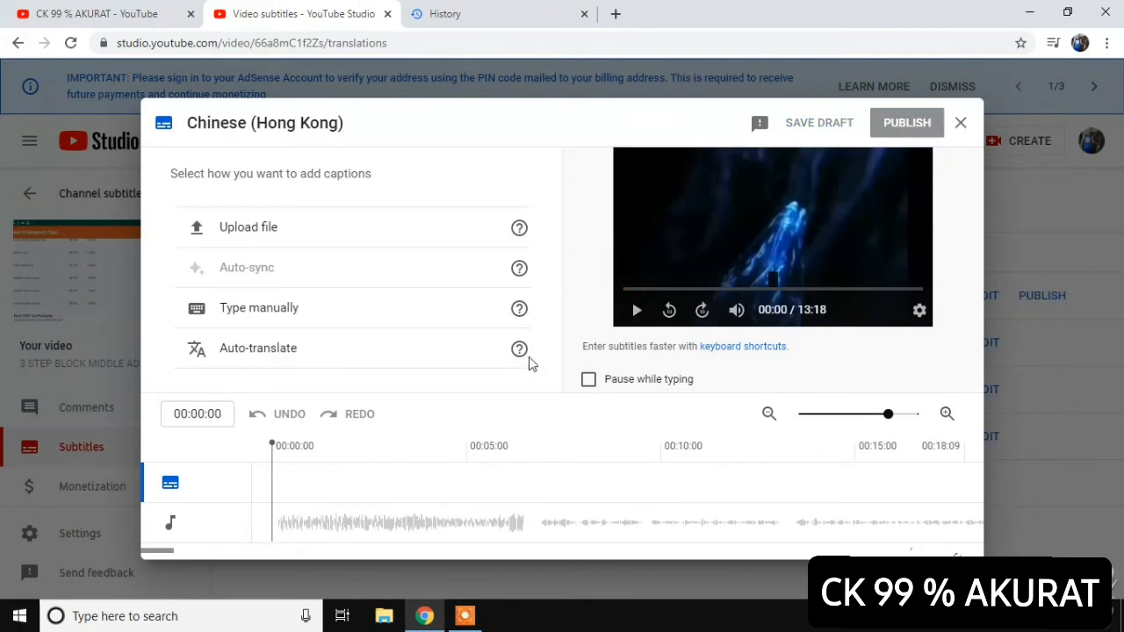
click(356, 364)
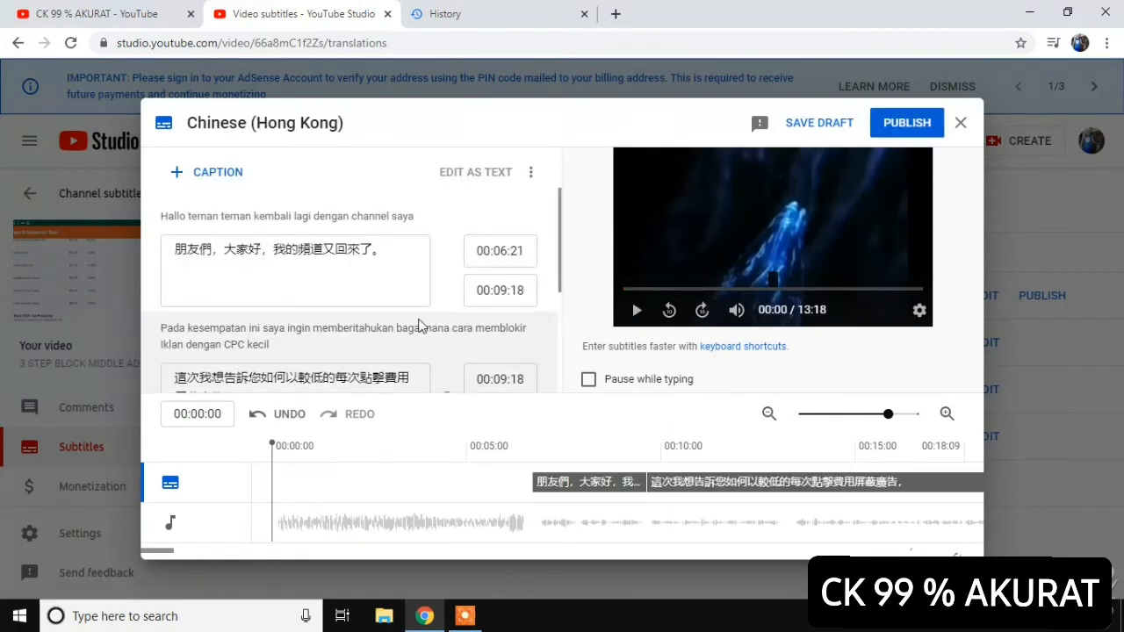
scroll(380, 282, down, 1)
scroll(381, 283, down, 2)
Copy the Chinese text of the 00:09:18 caption and publish the Chinese (Hong Kong) subtitles
scroll(384, 319, up, 2)
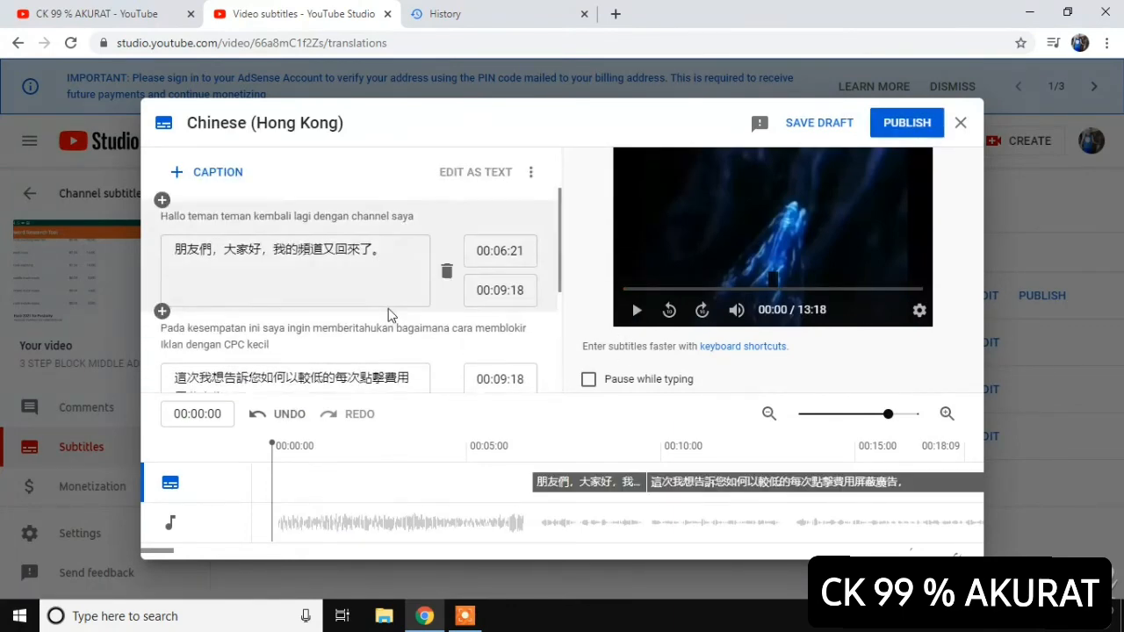
scroll(388, 314, down, 1)
drag(255, 321, 163, 293)
key(ctrl+c)
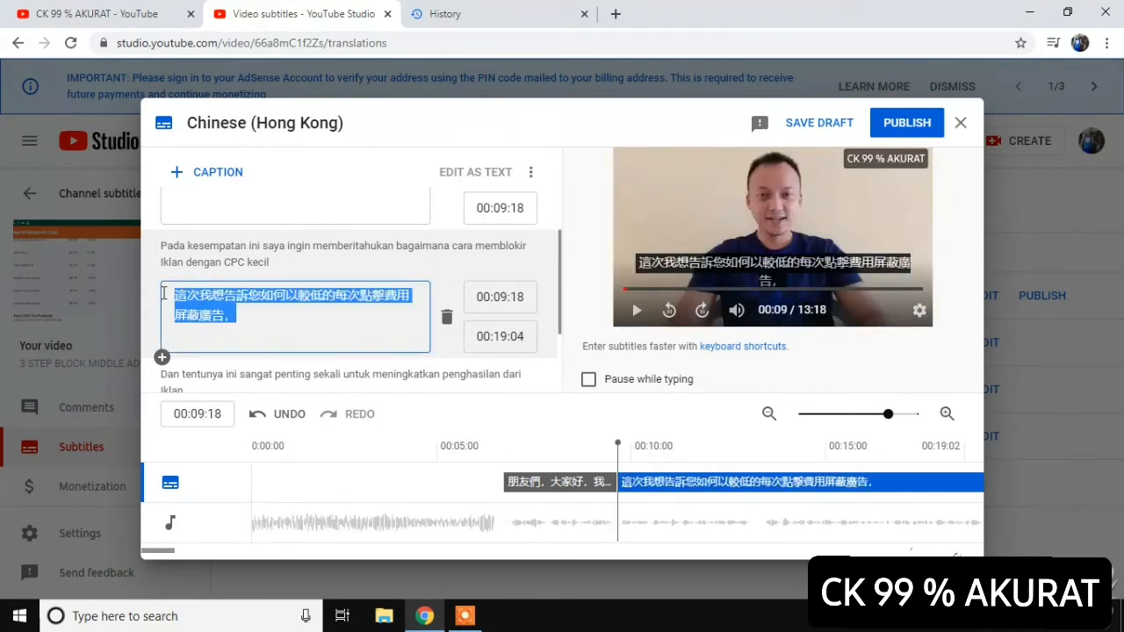
click(909, 125)
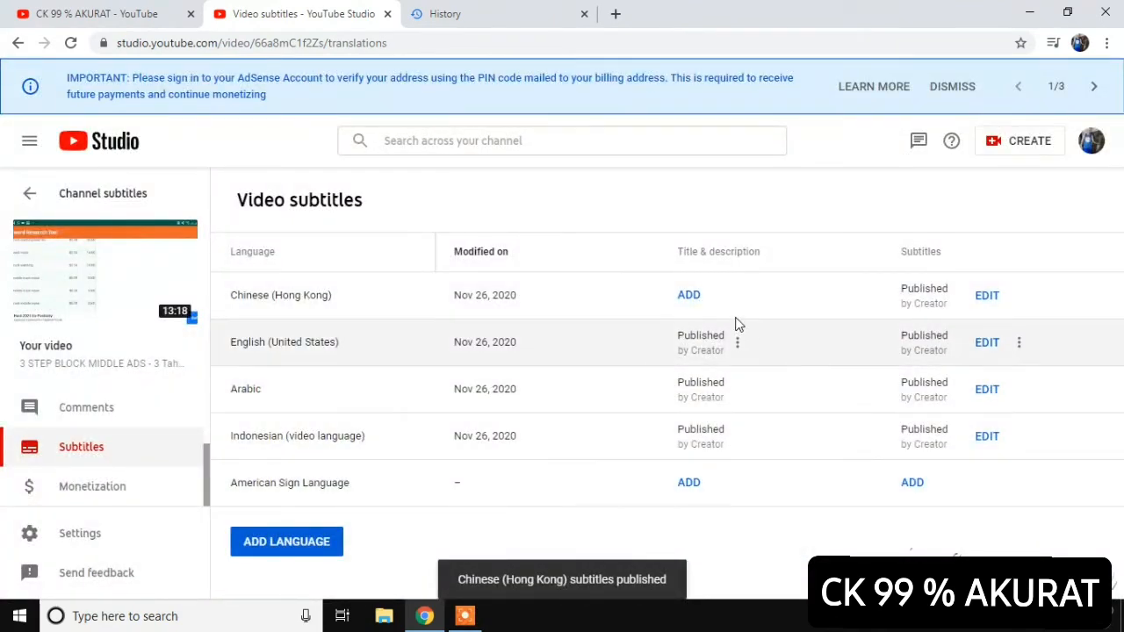
Use the copied Chinese caption text as the video's Chinese (Hong Kong) title and publish the title translation
click(689, 296)
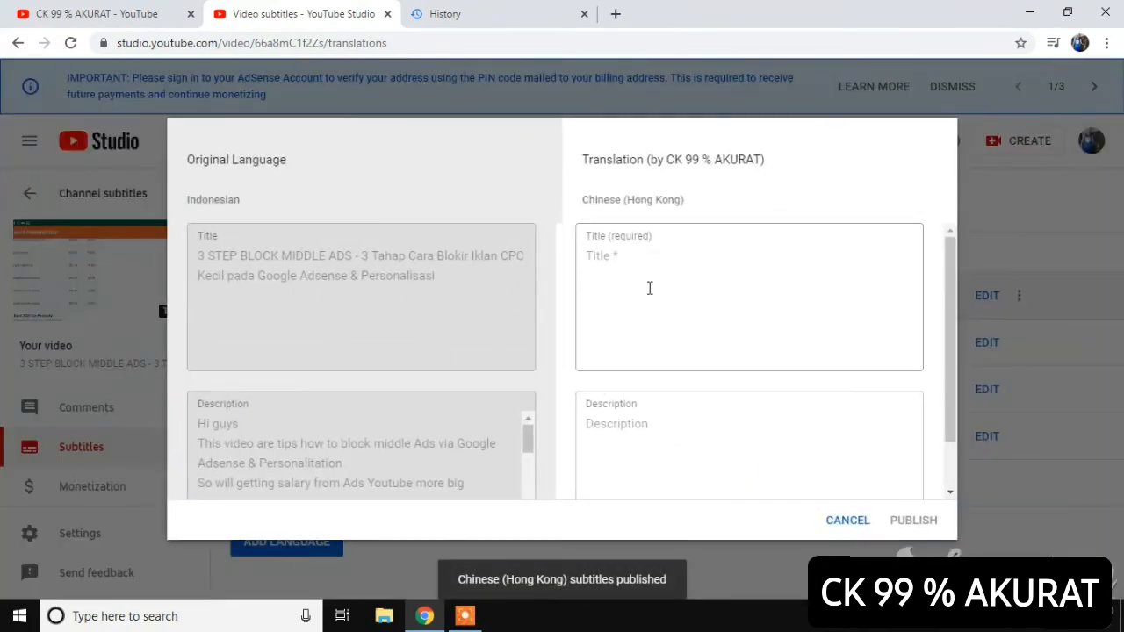
key(ctrl+v)
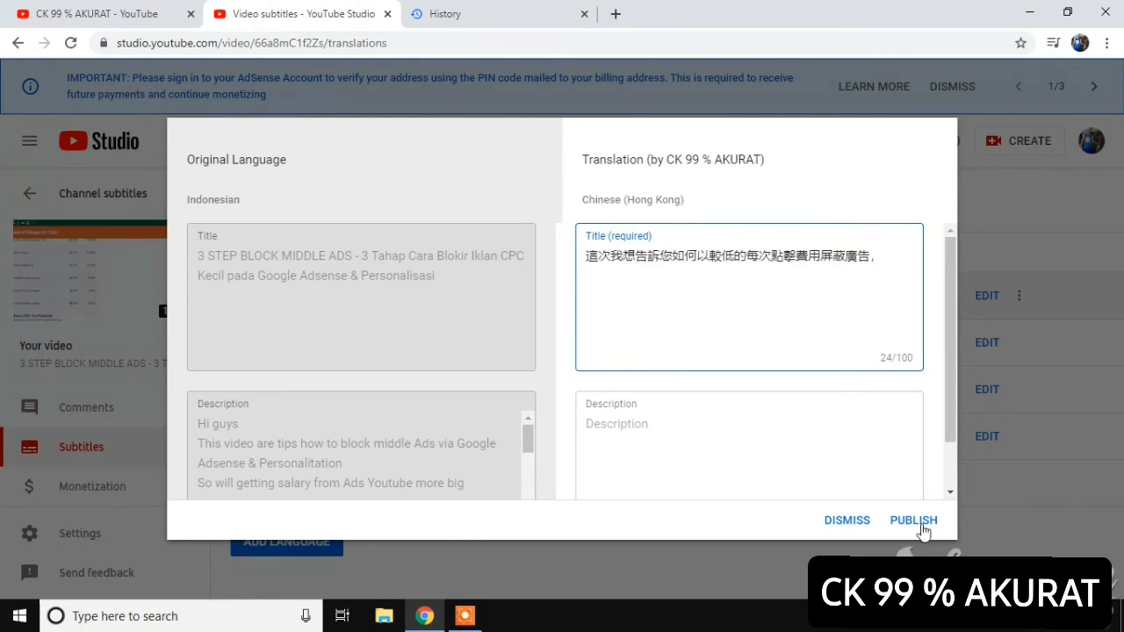
click(917, 522)
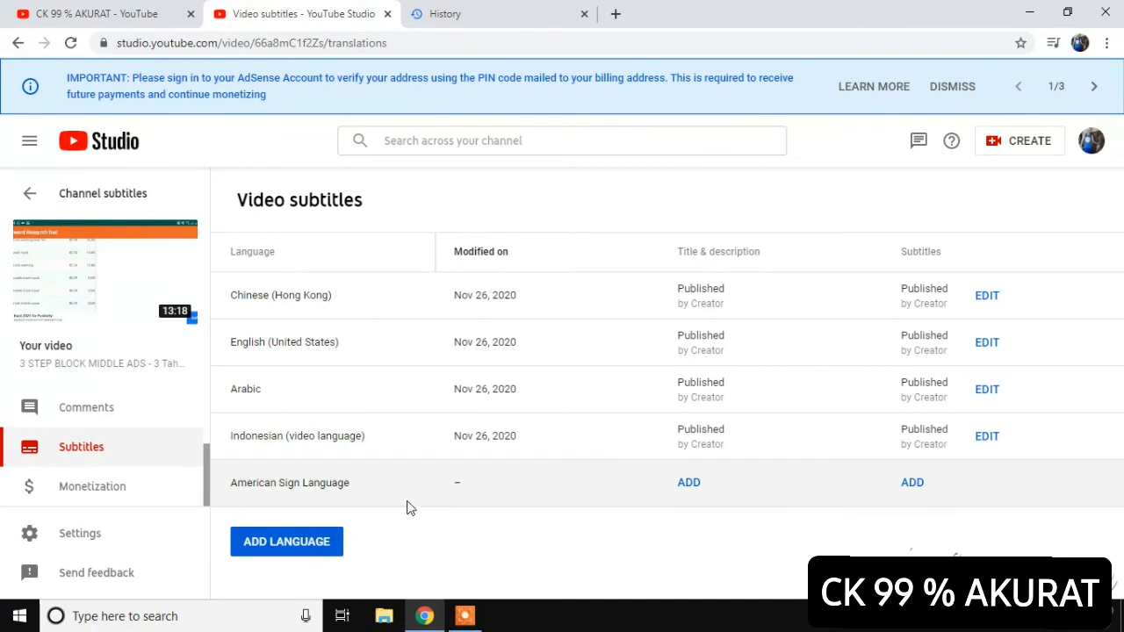
Open the "3 STEP BLOCK MIDDLE ADS" video on its YouTube watch page and skip the ad
click(98, 277)
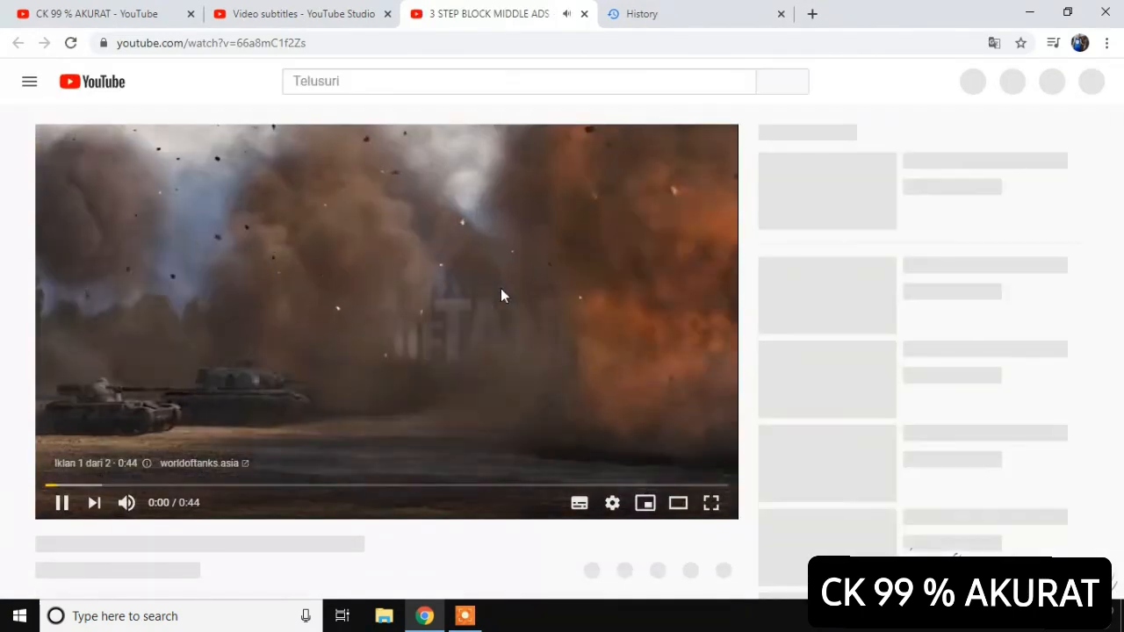
scroll(1118, 293, down, 1)
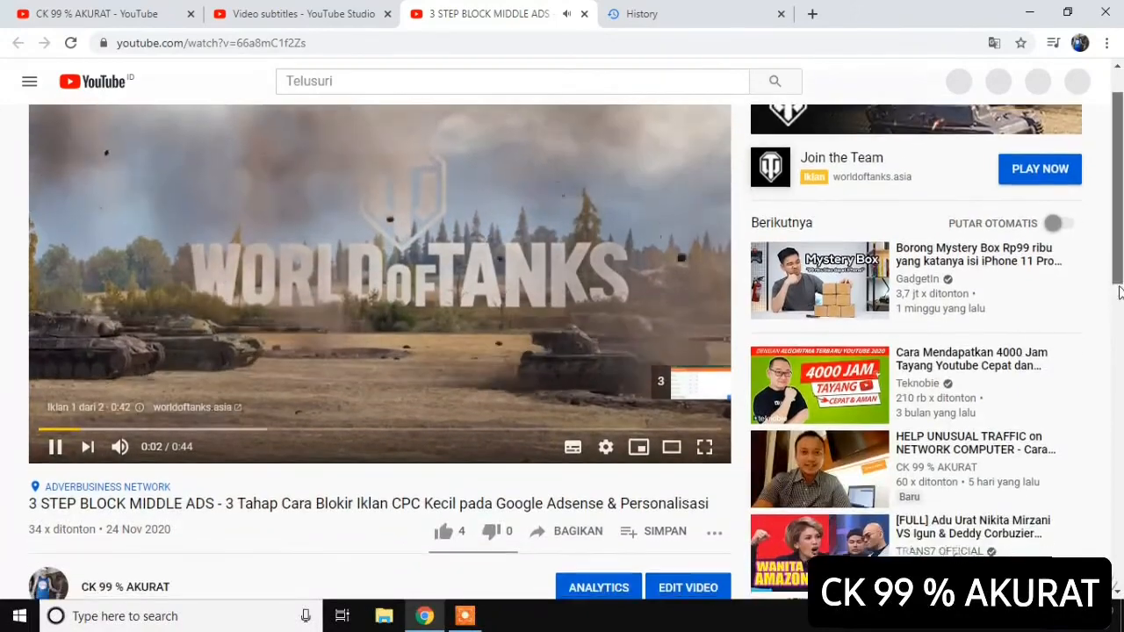
scroll(1119, 292, down, 1)
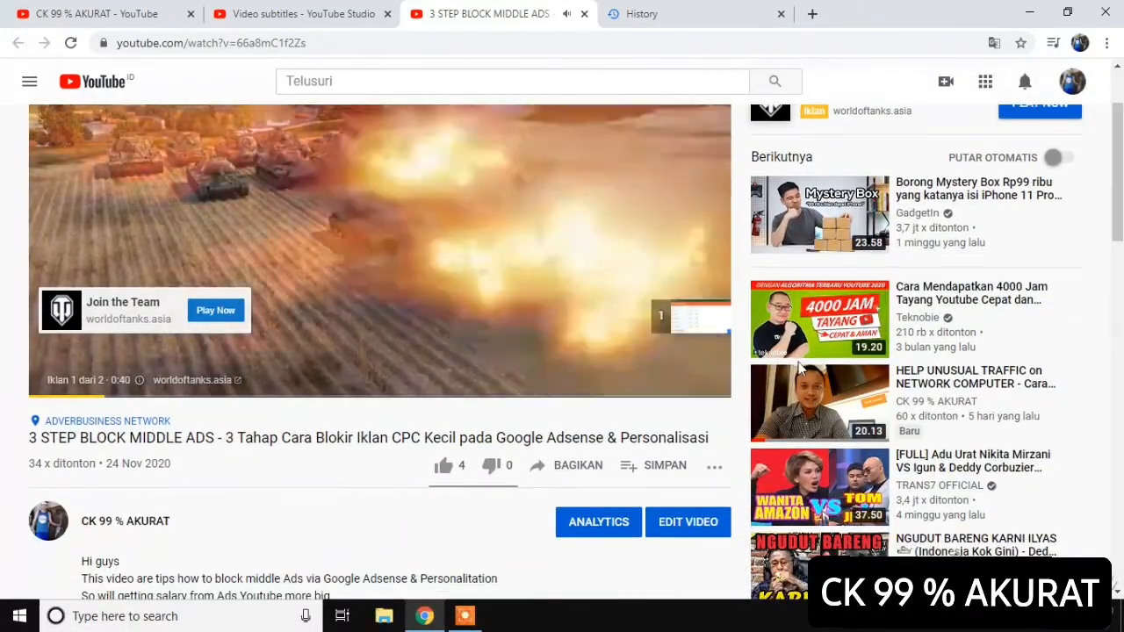
click(705, 323)
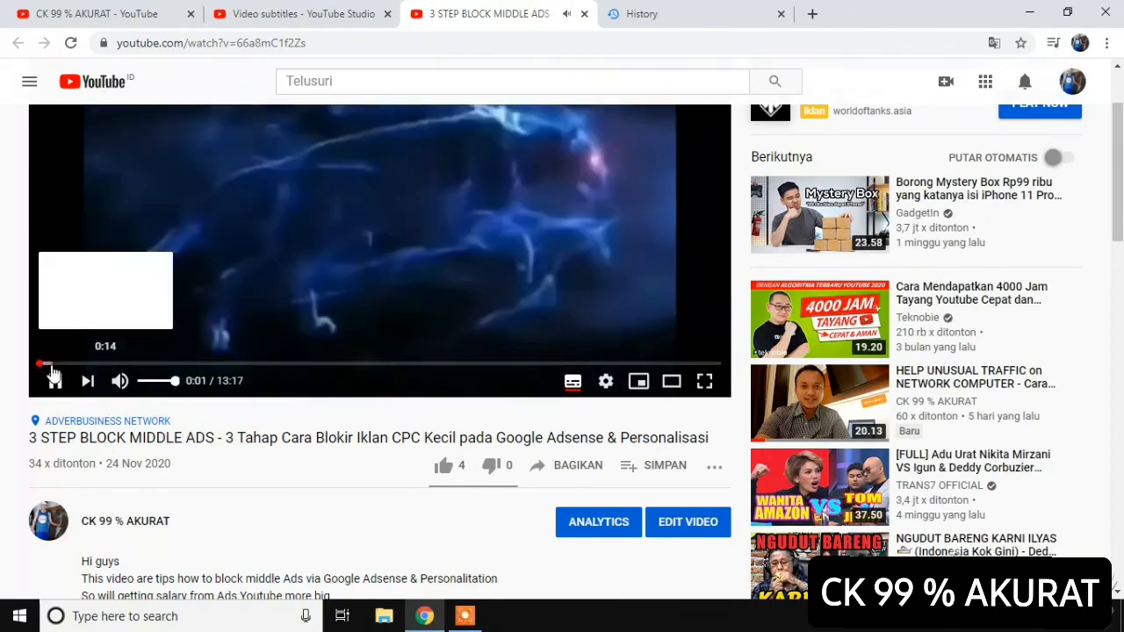
Jump to about 0:14 in the video to check the Indonesian captions, and turn the subtitles off
click(51, 363)
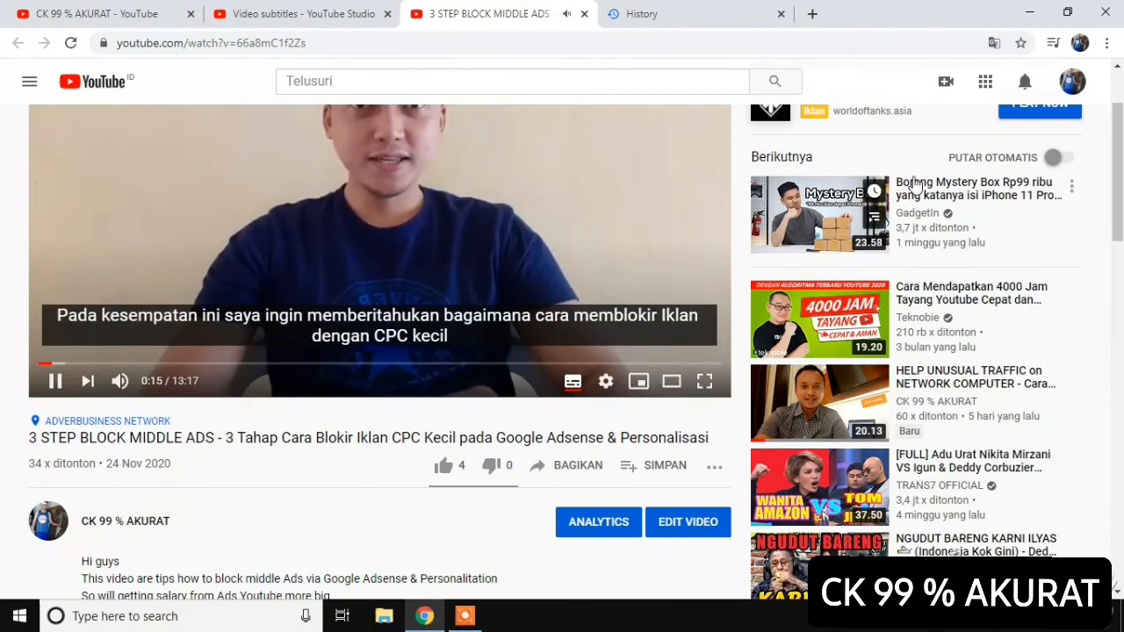
scroll(913, 182, up, 1)
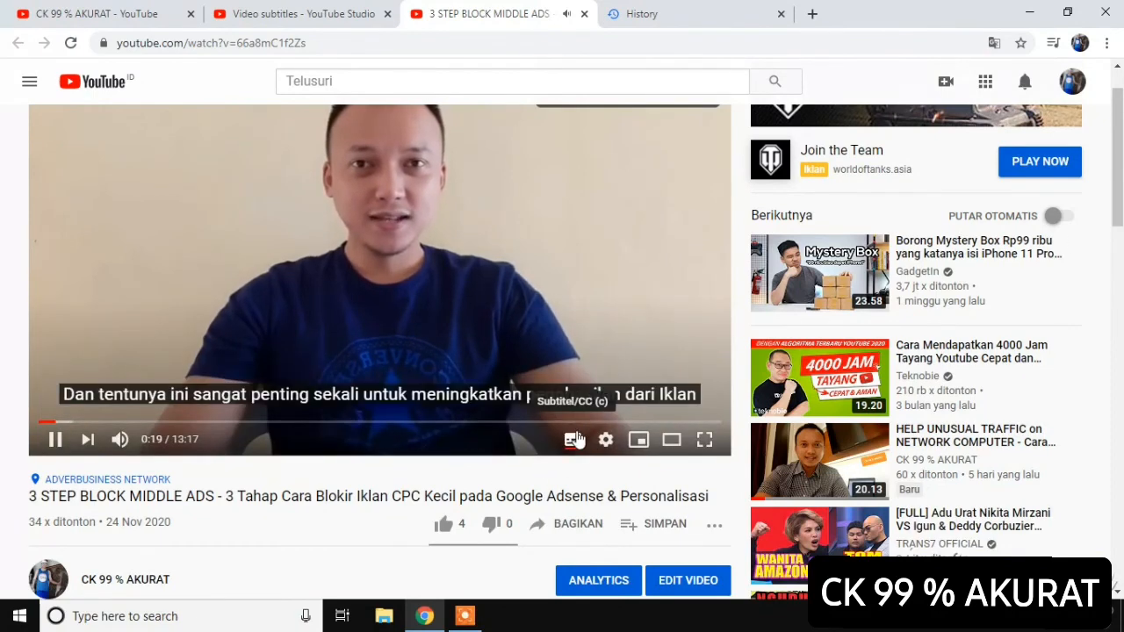
click(573, 439)
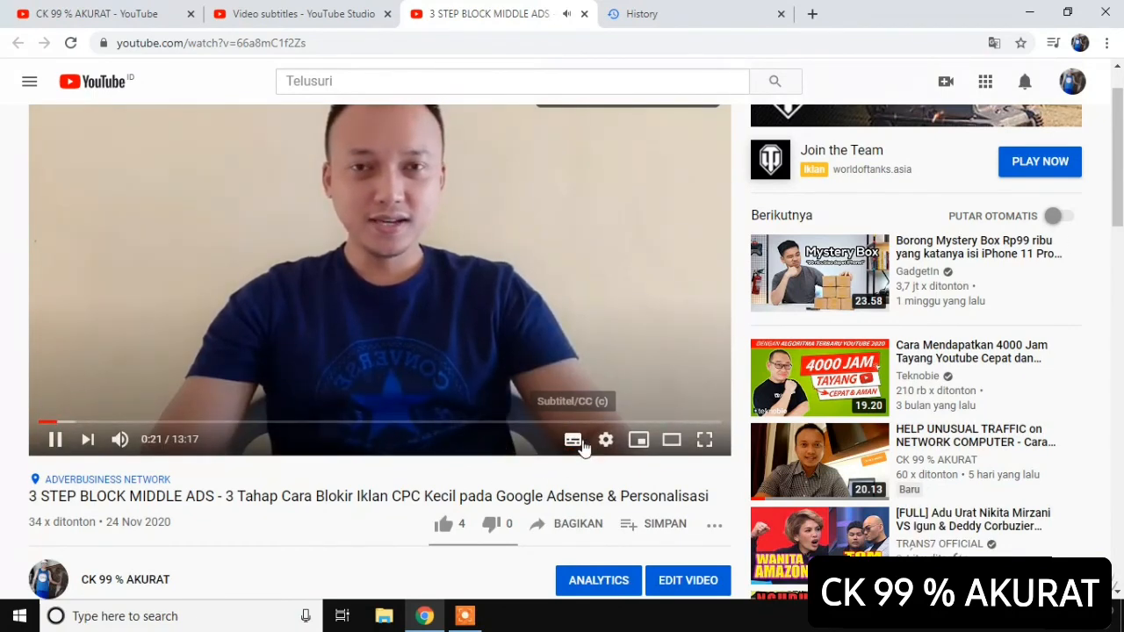
Switch the video's subtitles to Arabic and jump back to its opening seconds to check the Arabic captions
click(605, 441)
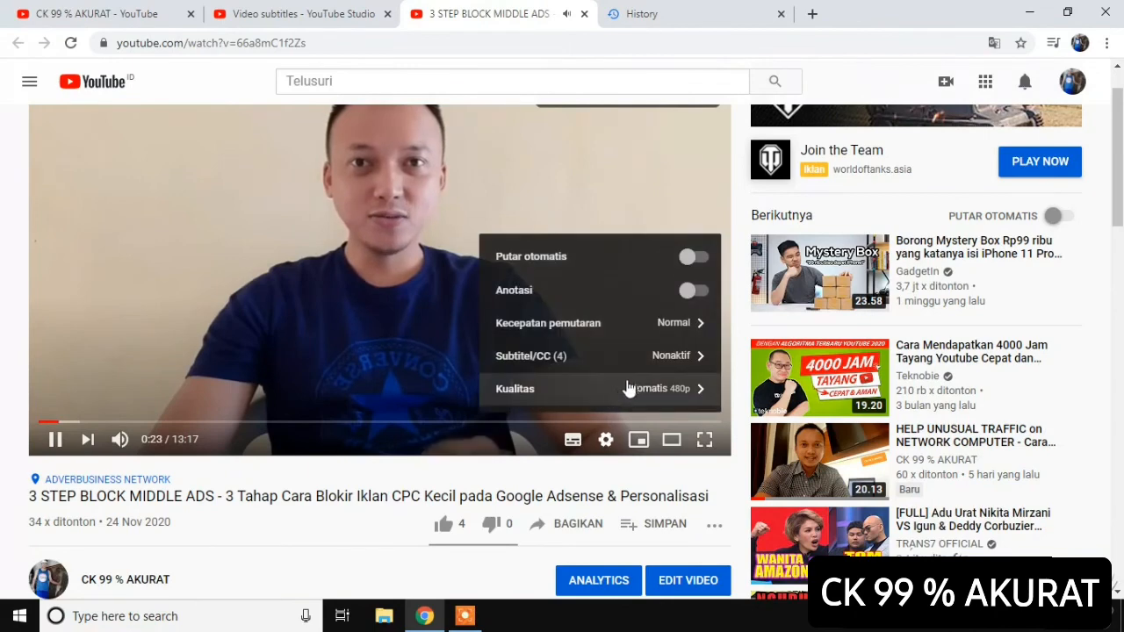
click(650, 358)
click(610, 304)
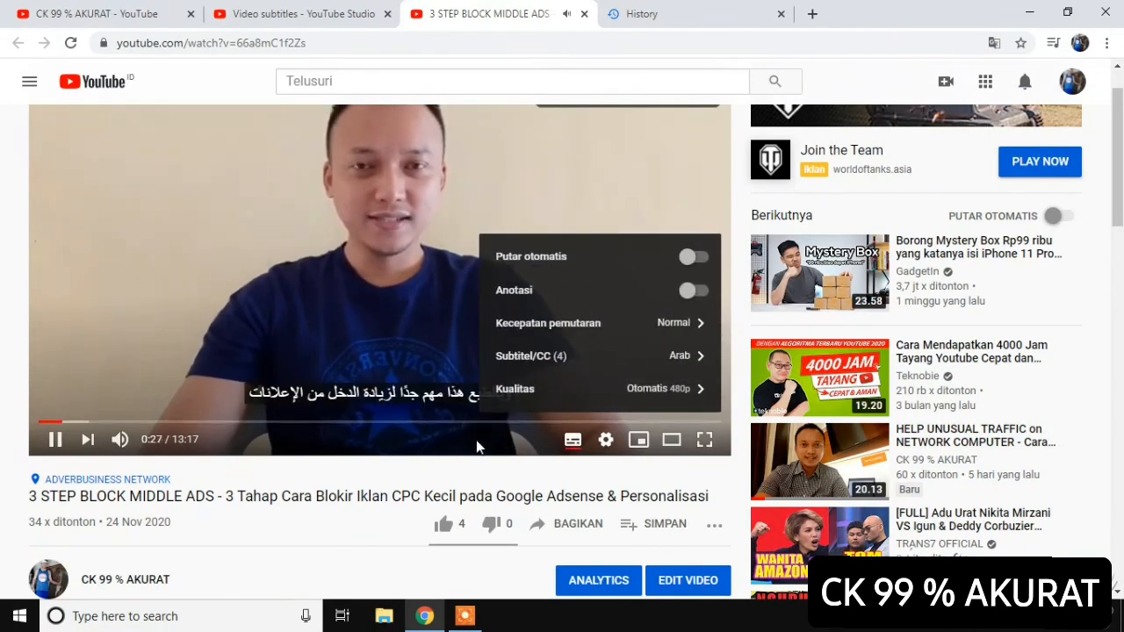
click(51, 425)
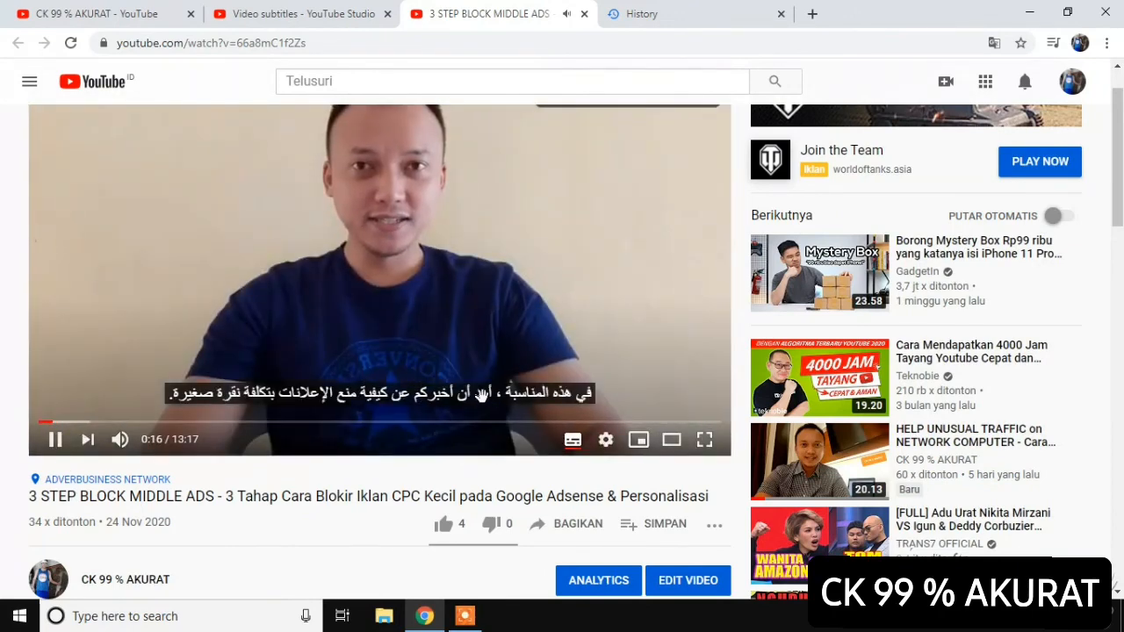
Switch the video's subtitles to English (United States) and rewind to about 0:18 to check the English captions
click(606, 440)
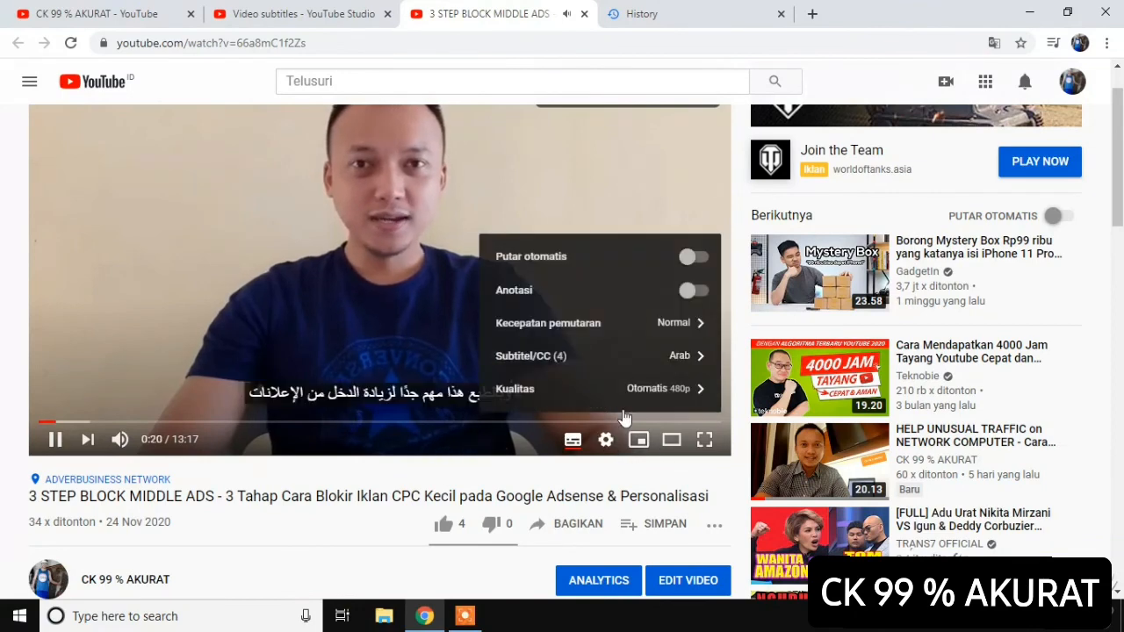
click(672, 356)
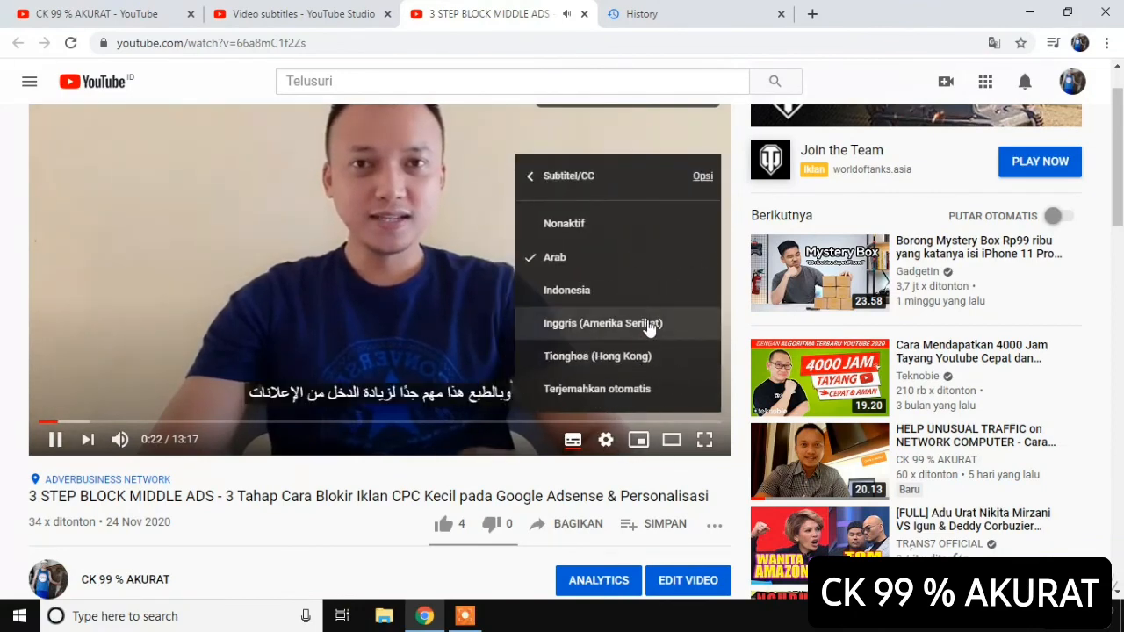
click(650, 325)
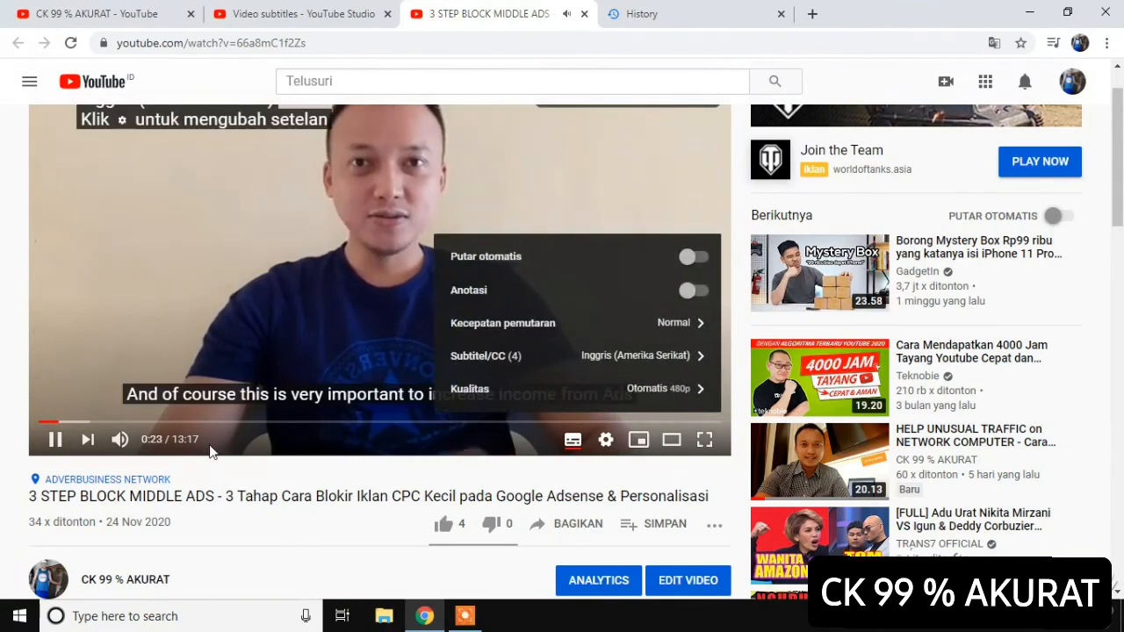
click(305, 186)
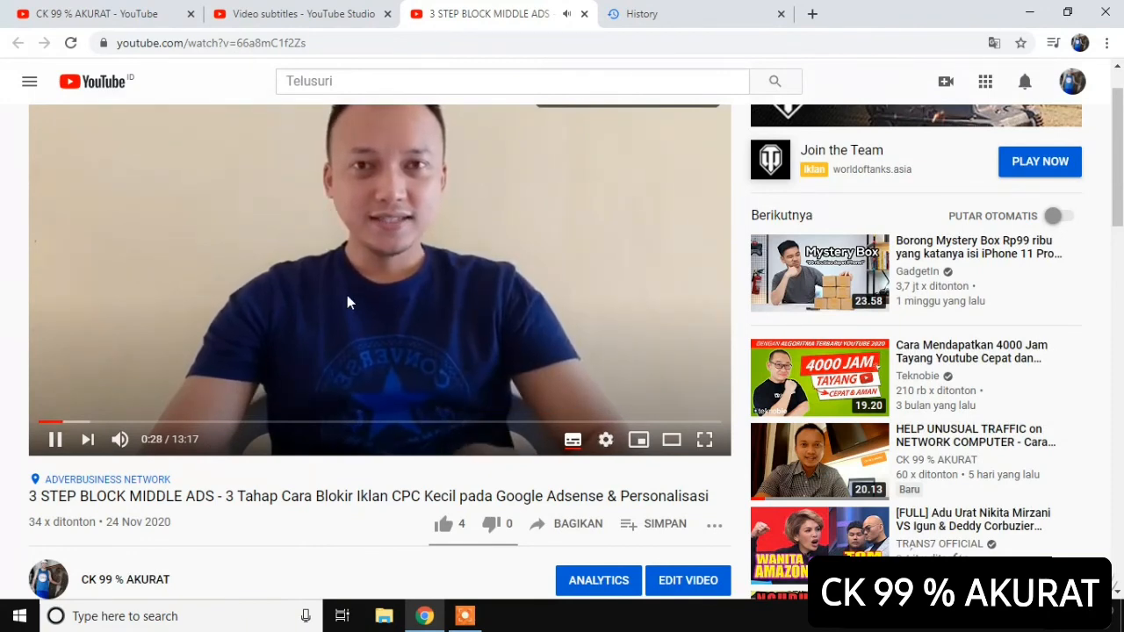
drag(60, 425, 53, 425)
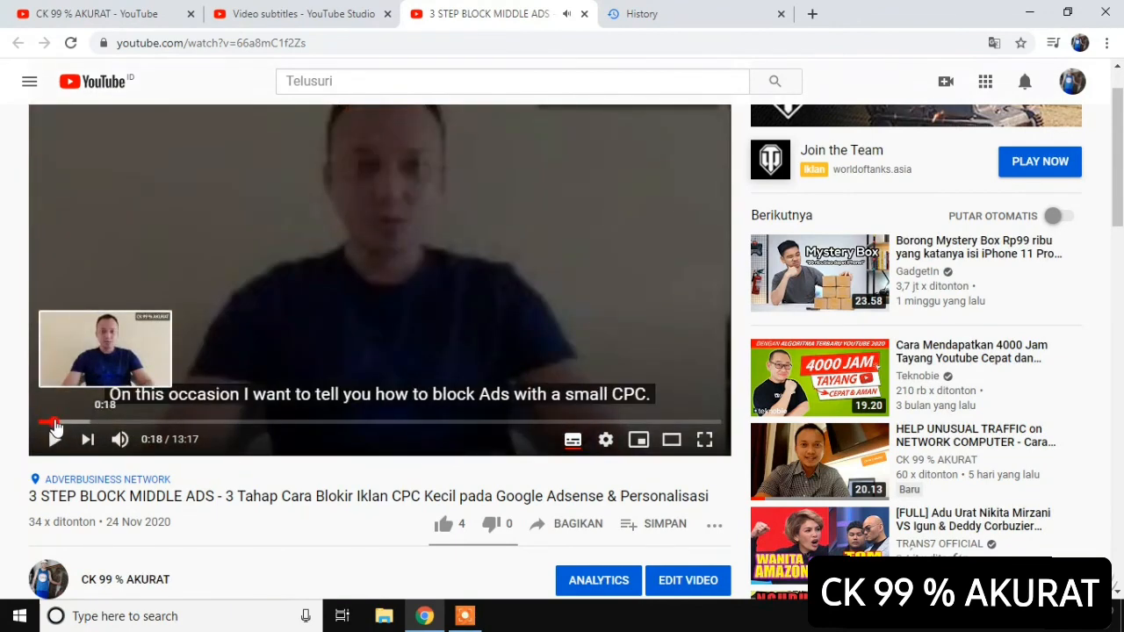